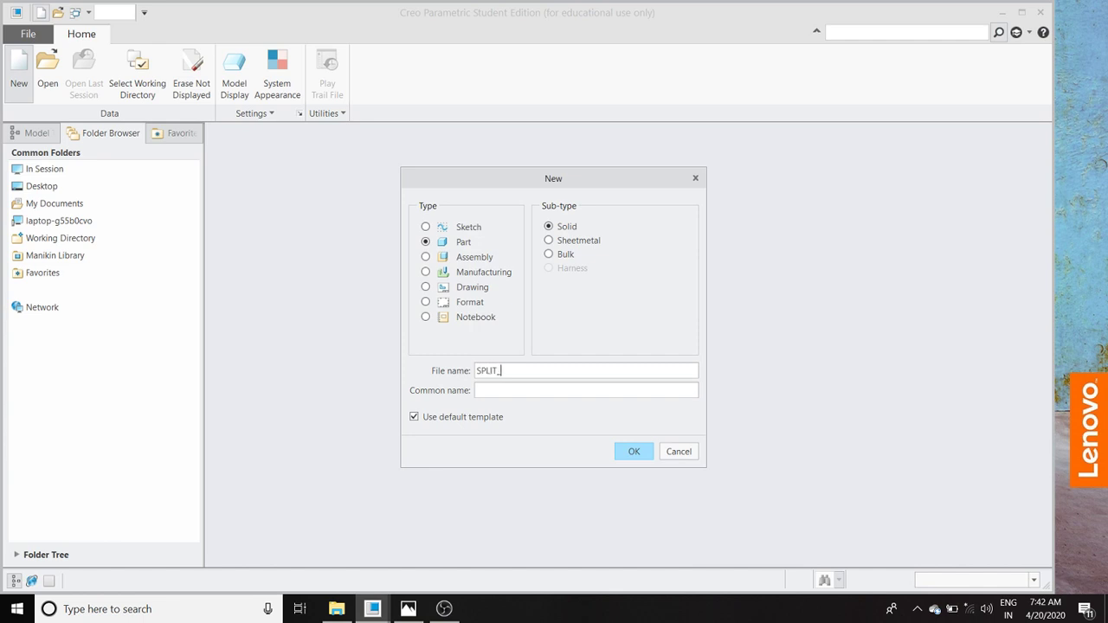
Create a solid part named SPLIT_PIN from the default template and display its datum planes
click(625, 450)
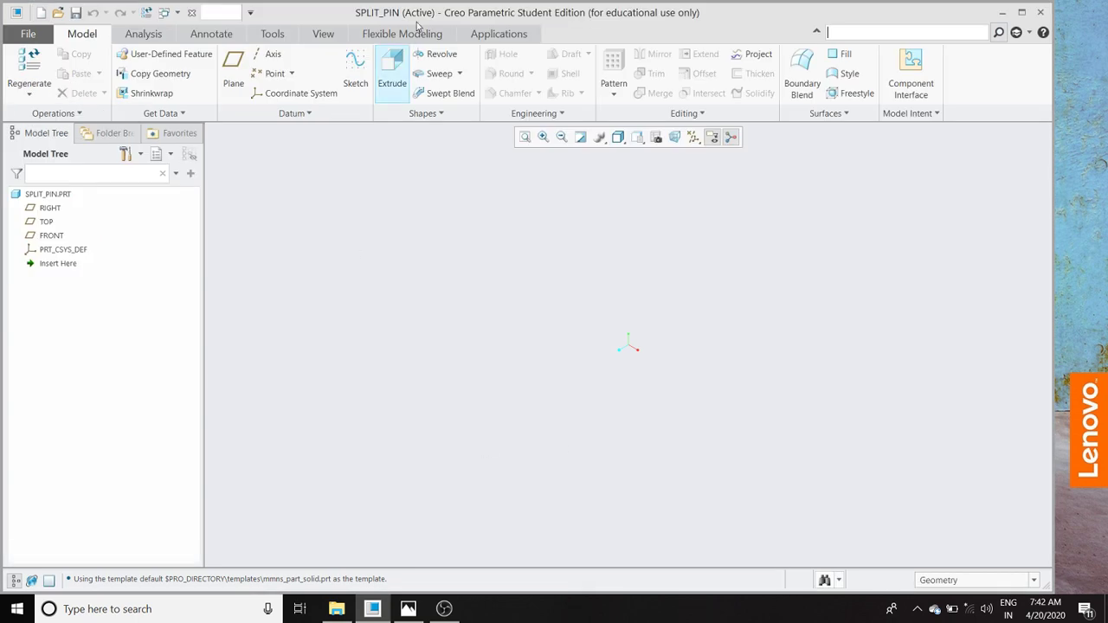
click(693, 137)
click(701, 215)
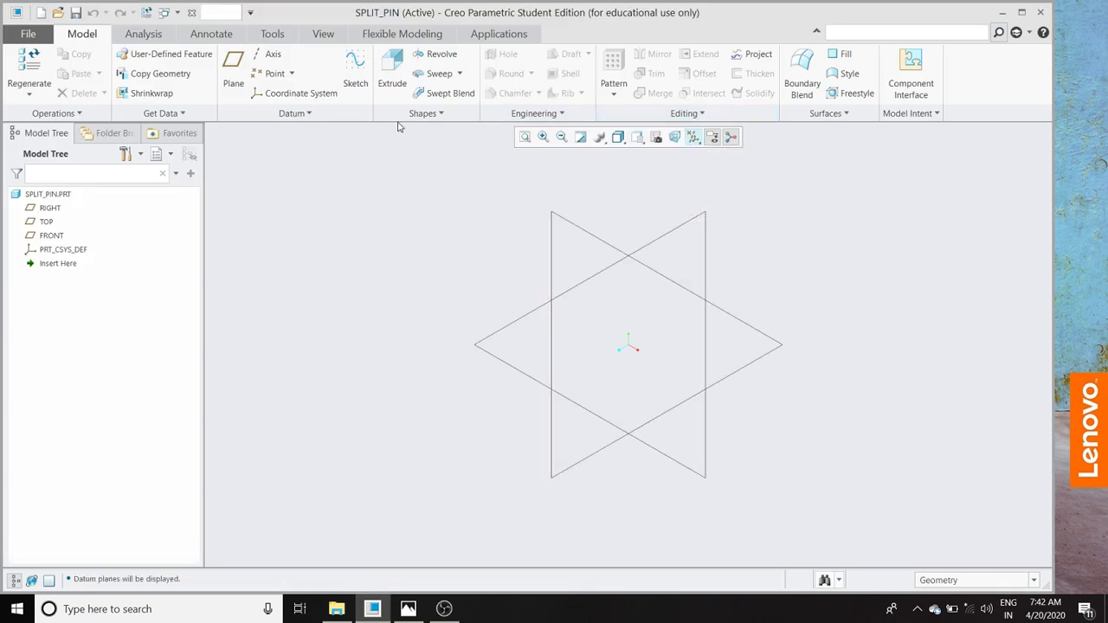
Start a new sketch on the FRONT datum plane with the default orientation
click(354, 69)
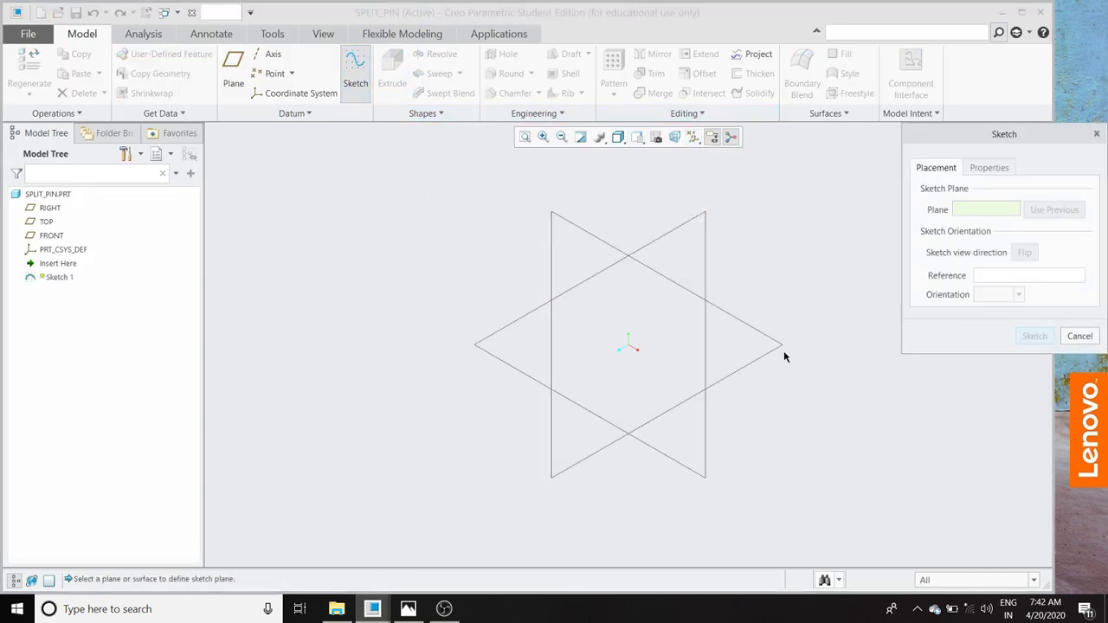
click(576, 232)
click(1034, 336)
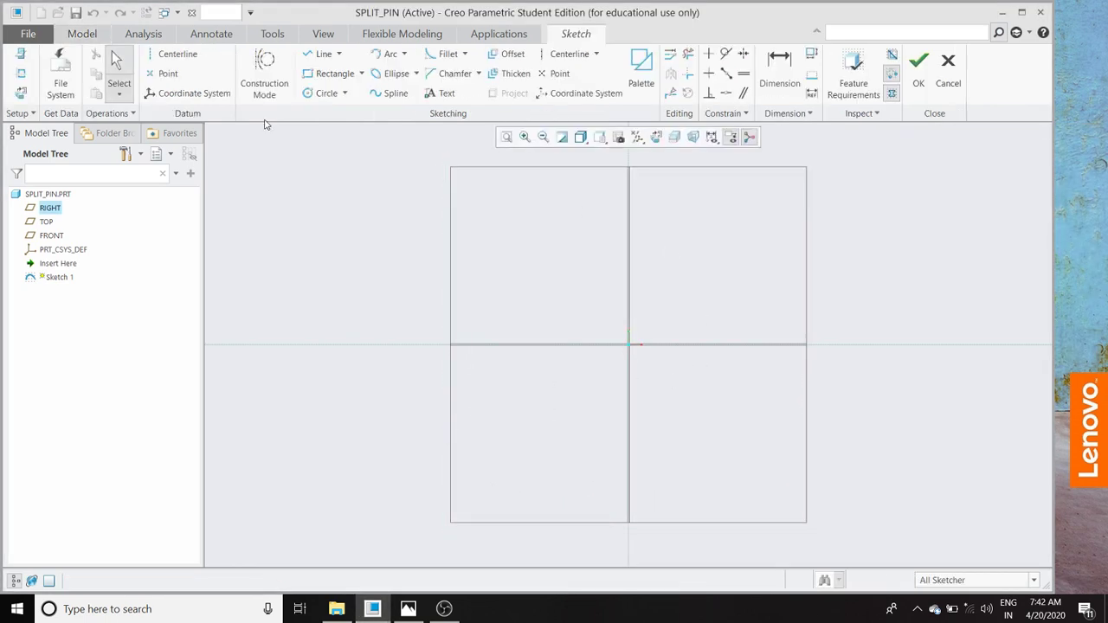
Sketch a circle centred on the origin and set its diameter to 1.6 mm
click(322, 93)
click(628, 344)
click(648, 359)
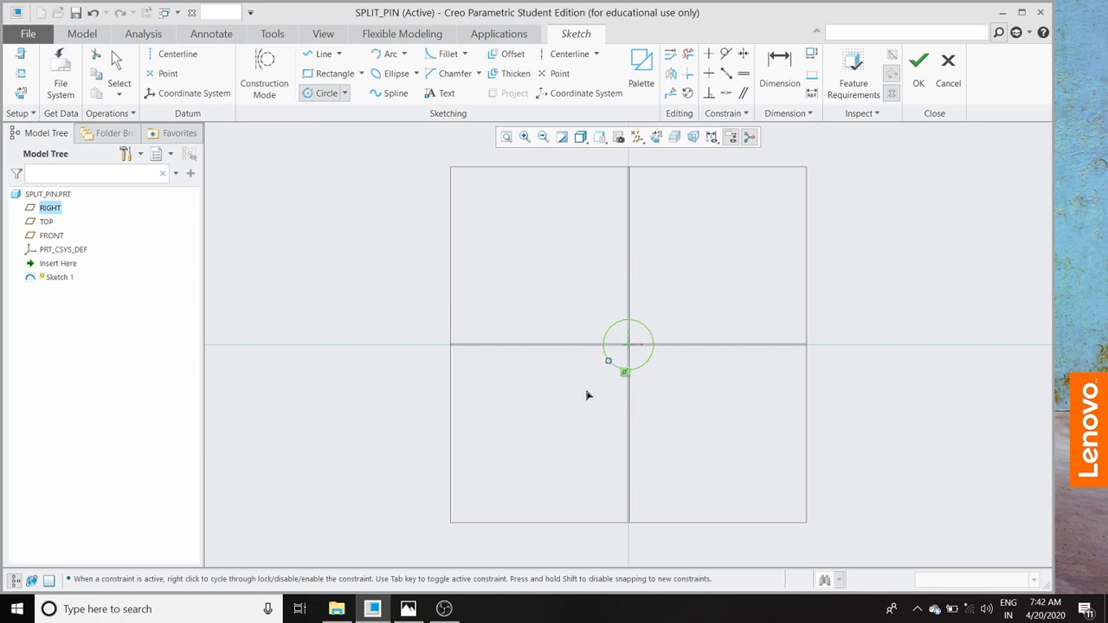
middle_click(576, 403)
double_click(482, 259)
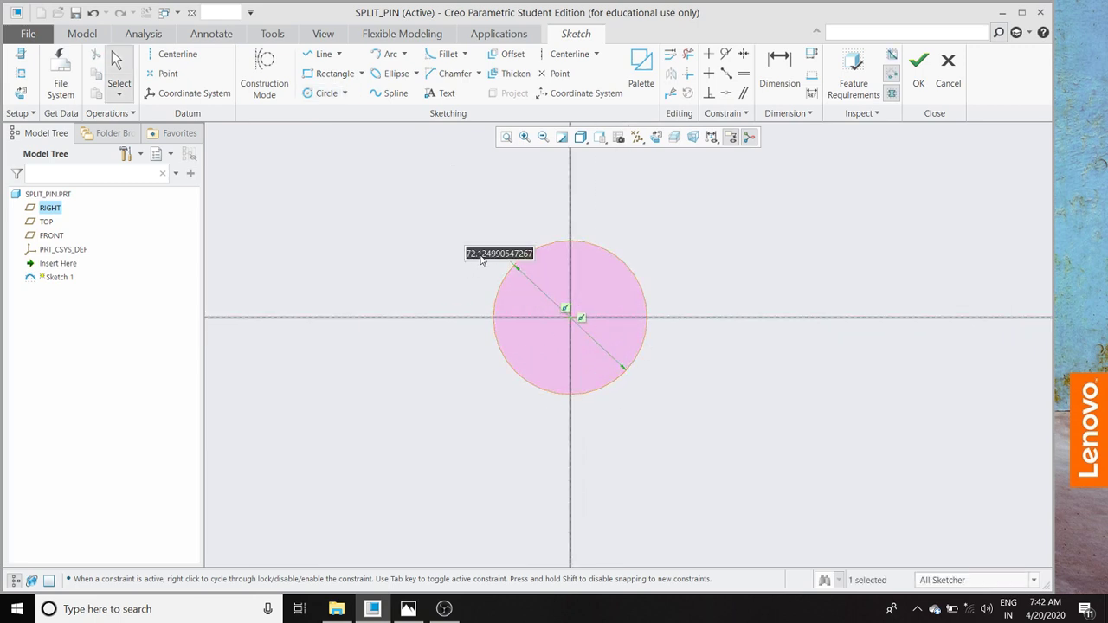
text(1.6)
key(Return)
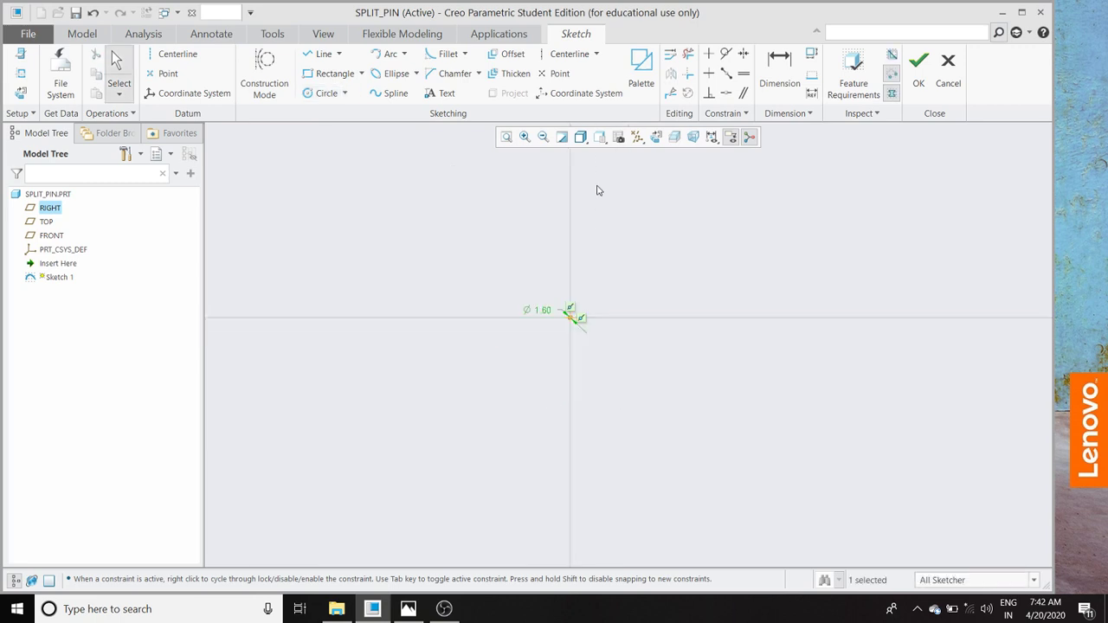
Hide the model tree and draw a horizontal line about 3.5 mm long outward from the circle's upper right edge
scroll(554, 338, up, 5)
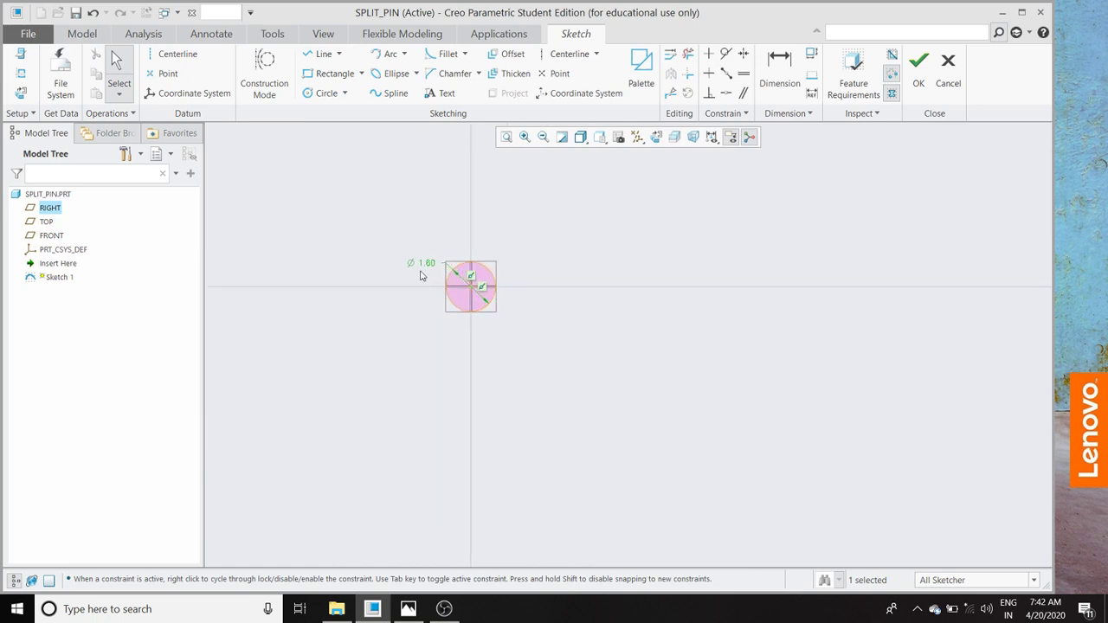
click(15, 578)
scroll(372, 247, up, 3)
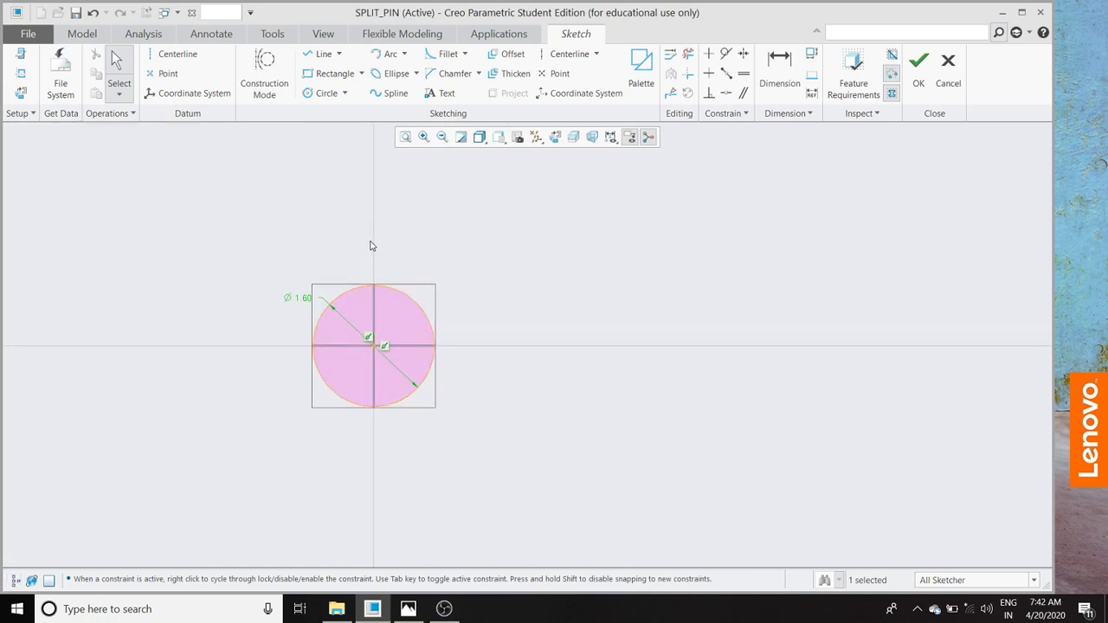
scroll(394, 387, up, 2)
mouse_move(394, 387)
shift+middle_down()
mouse_move(457, 375)
mouse_move(418, 343)
mouse_move(435, 352)
shift+middle_up()
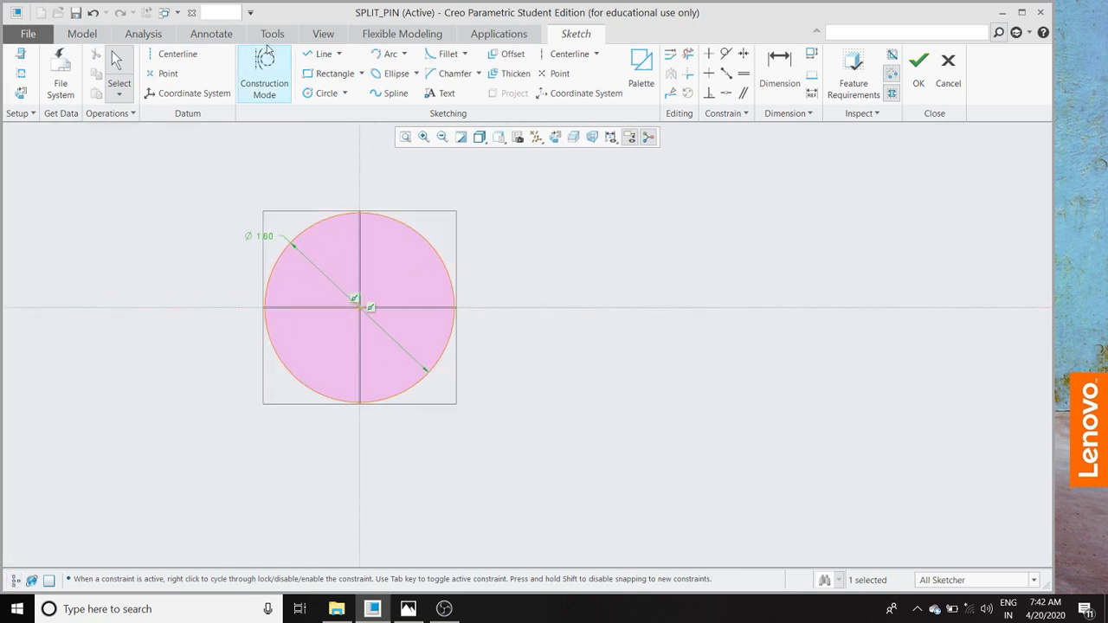
click(316, 53)
click(448, 271)
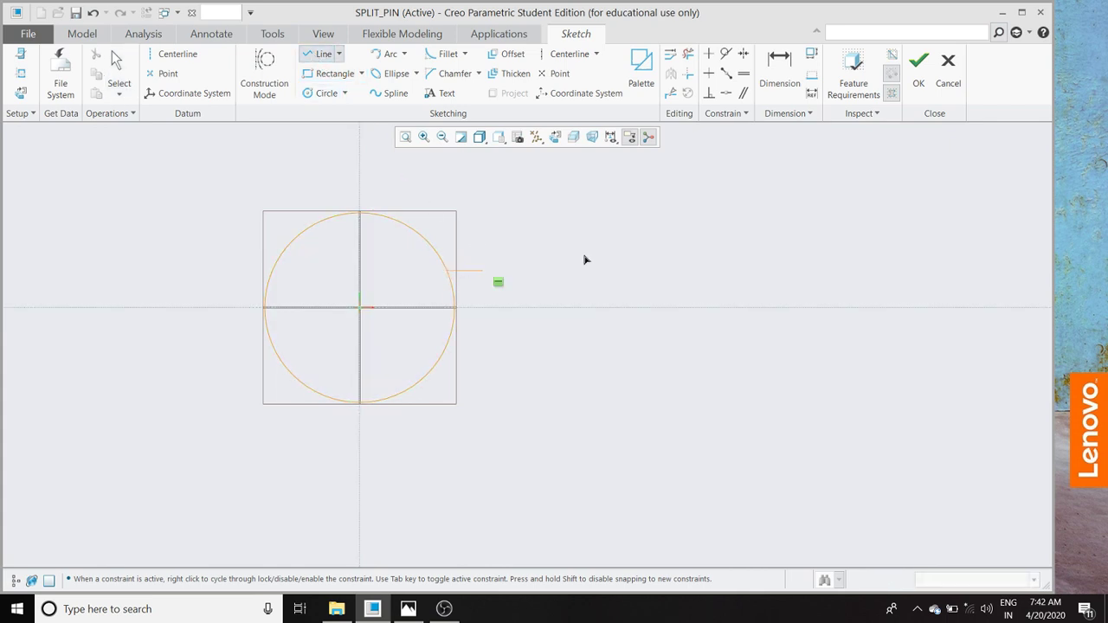
click(863, 272)
middle_click(801, 223)
middle_click(801, 223)
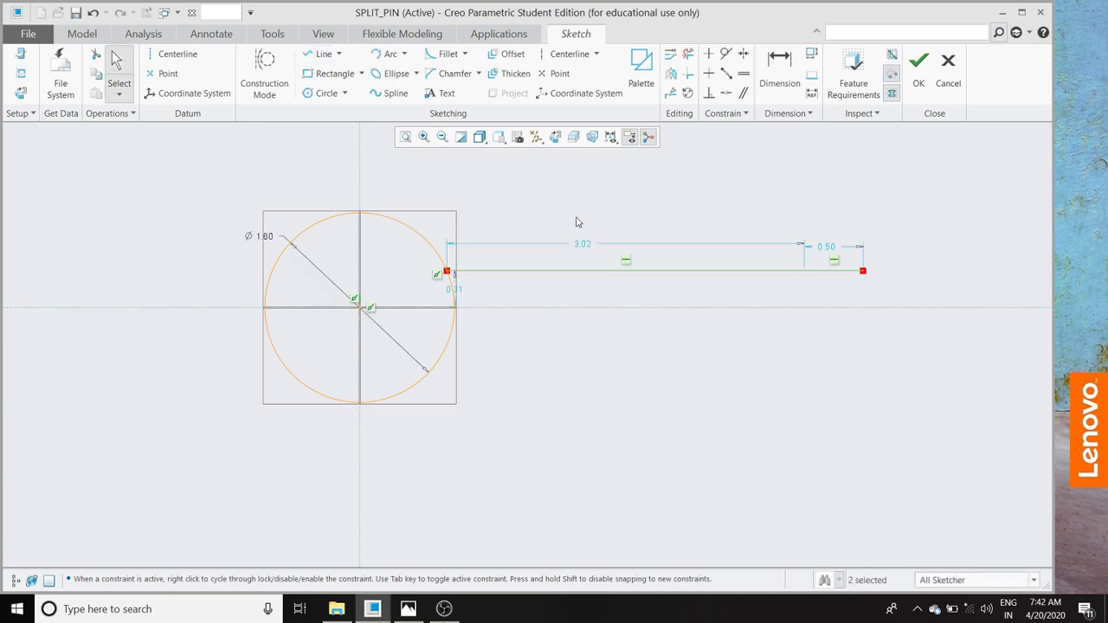
Fillet the corner between the circle and the horizontal line and set the fillet radius to 0.5 mm
click(444, 55)
click(439, 249)
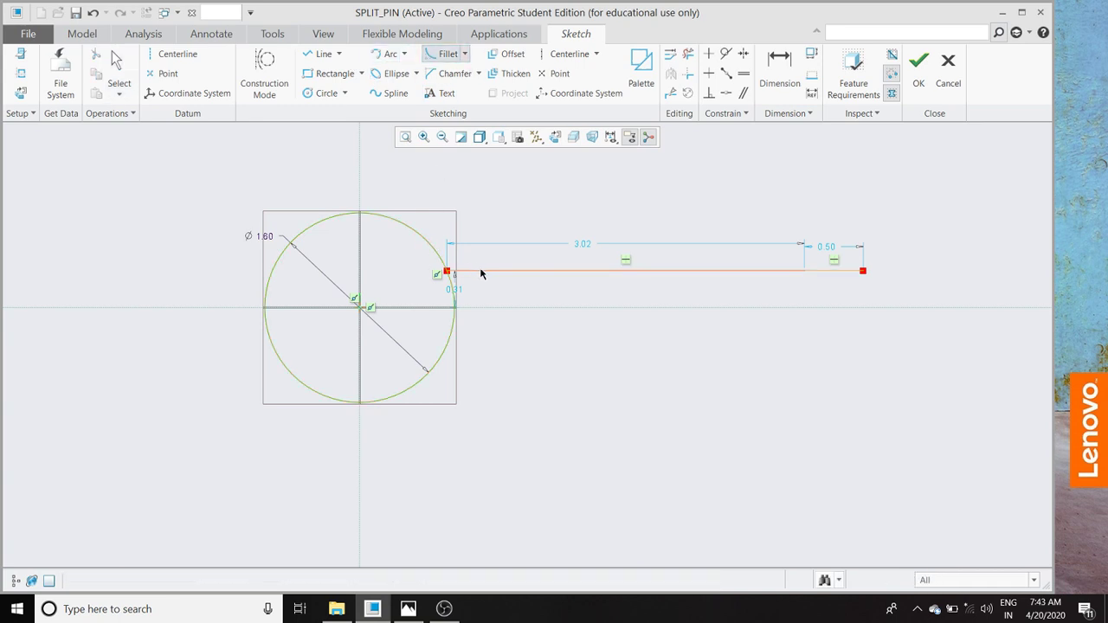
click(481, 272)
middle_click(495, 341)
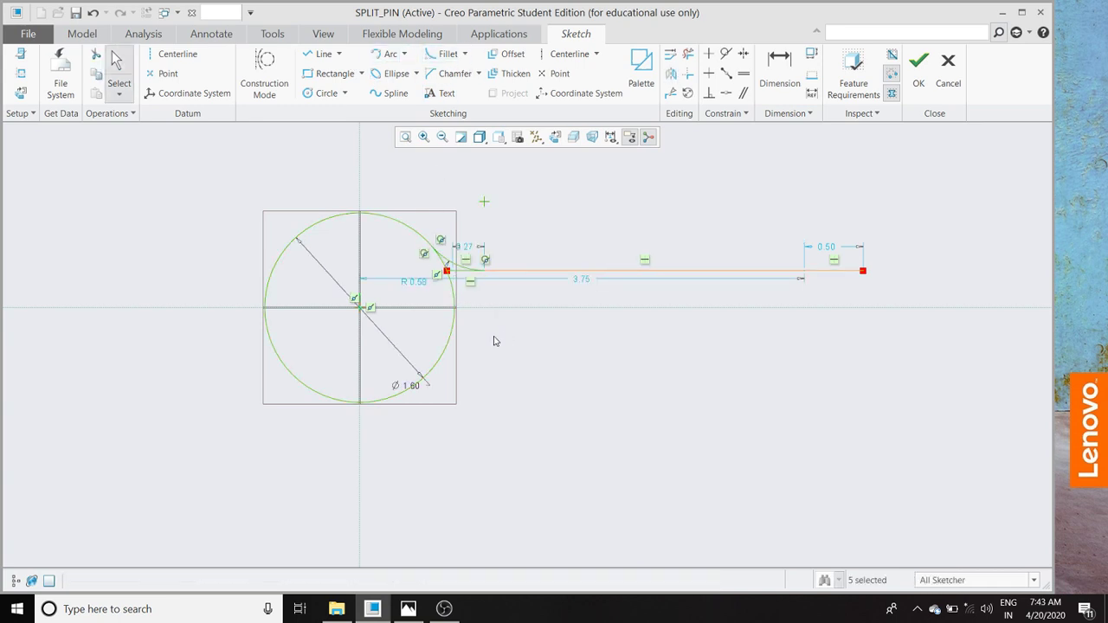
double_click(414, 282)
text(0.5)
key(Return)
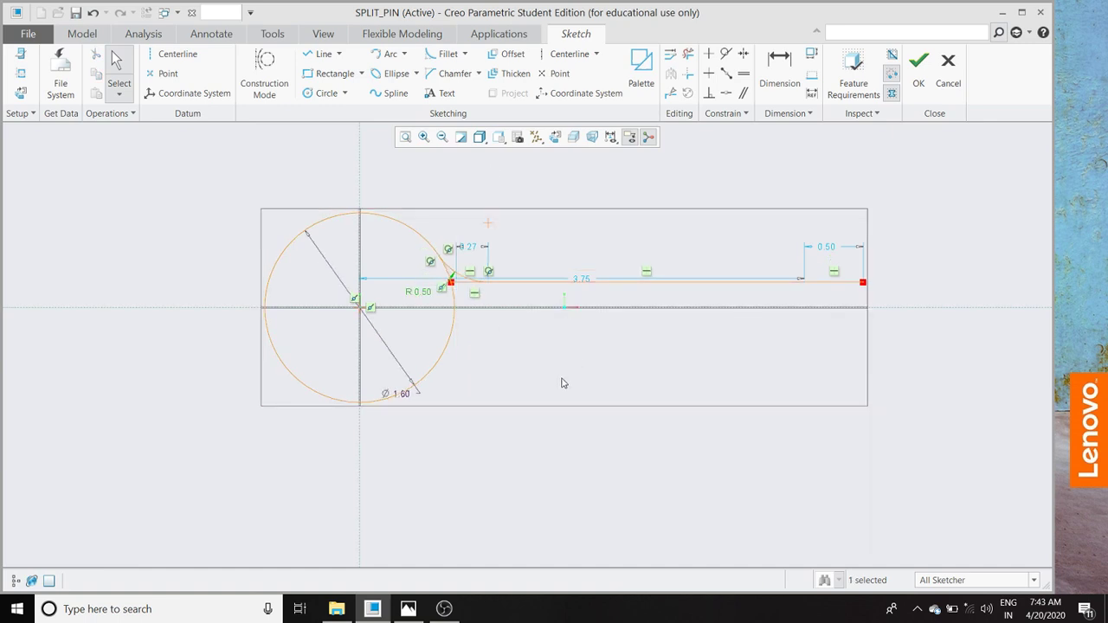
Trim the leftover corner pieces at the fillet and the circle's lower half, leaving only the upper half of the profile
click(687, 54)
scroll(498, 264, up, 5)
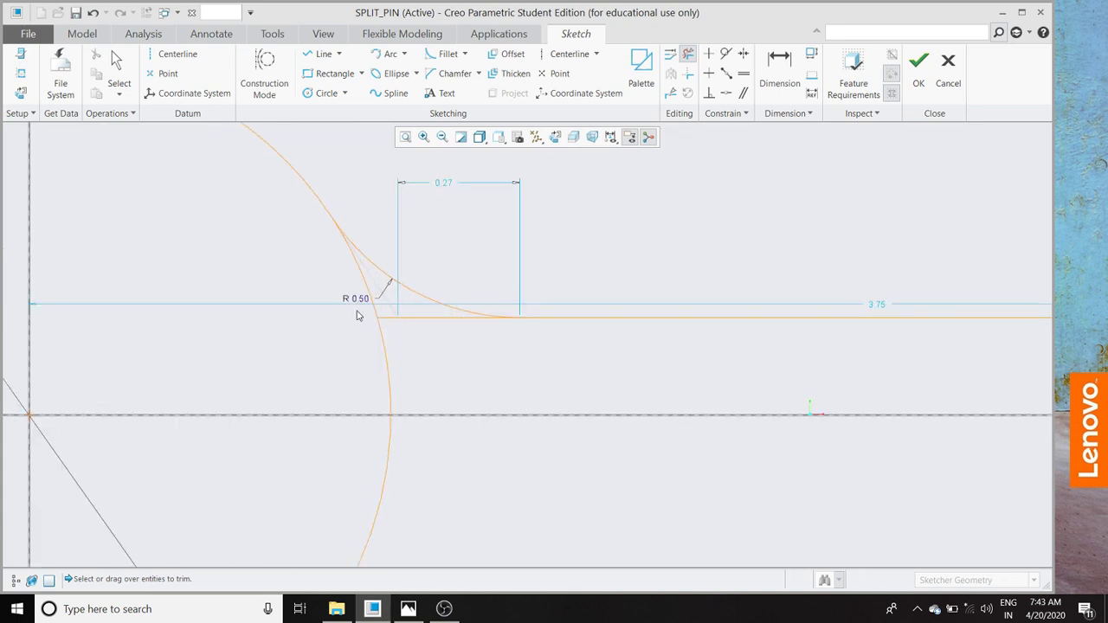
click(385, 351)
scroll(383, 363, down, 5)
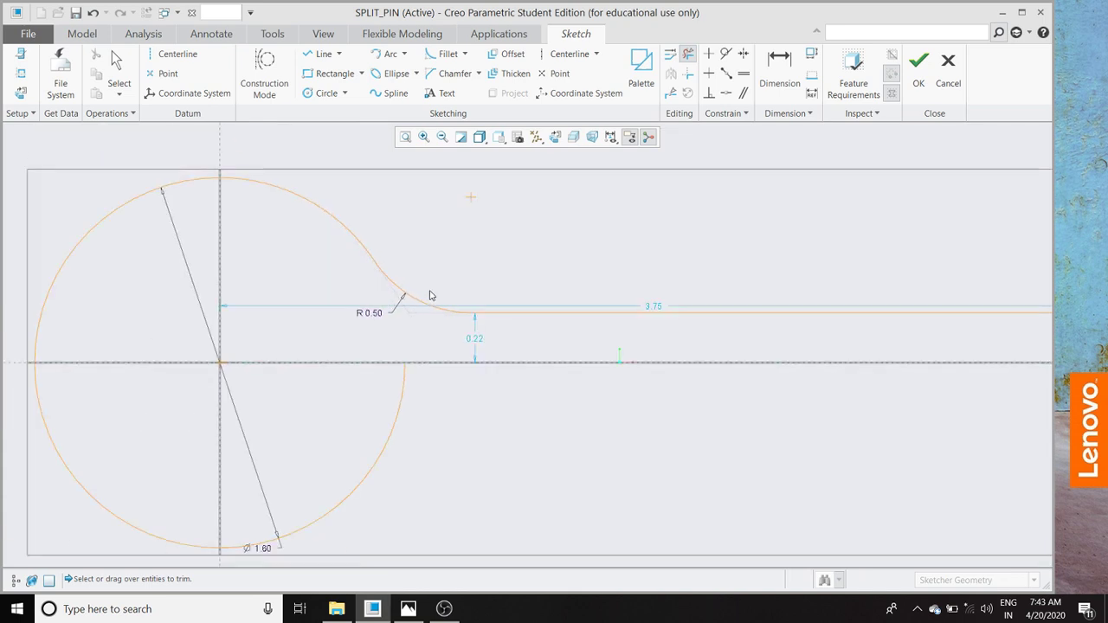
mouse_move(442, 405)
mouse_down()
mouse_move(130, 474)
mouse_move(61, 476)
mouse_up()
scroll(363, 398, down, 3)
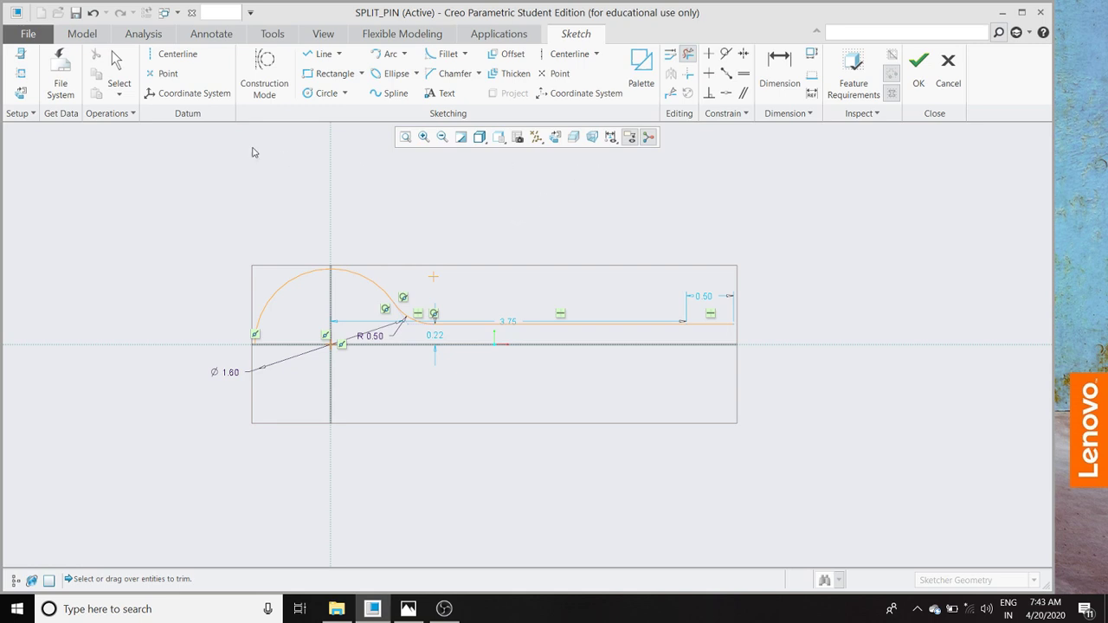
Add a horizontal datum centerline through the circle's centre
click(177, 54)
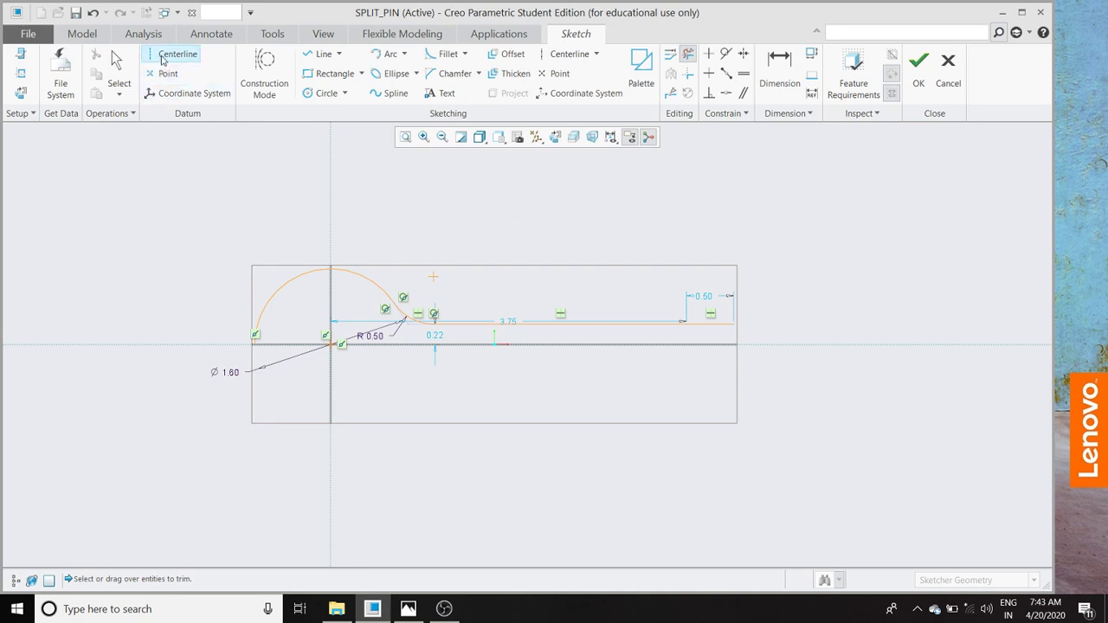
click(216, 345)
click(190, 347)
middle_click(209, 254)
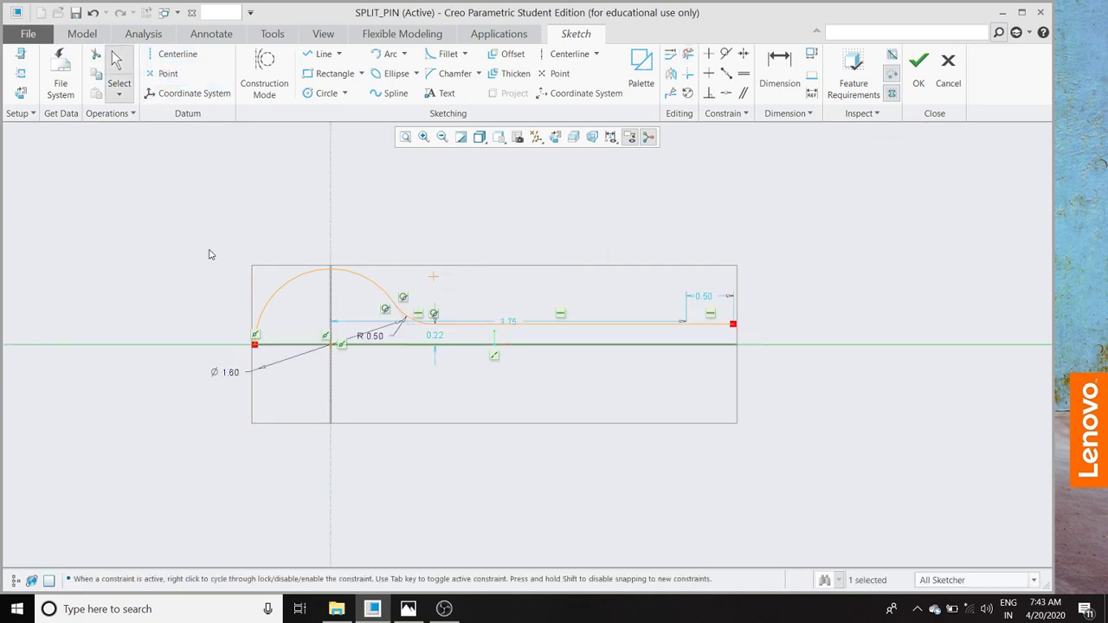
Mirror the whole upper profile about the horizontal centerline
mouse_move(183, 224)
mouse_down()
mouse_move(635, 364)
mouse_move(771, 372)
mouse_up()
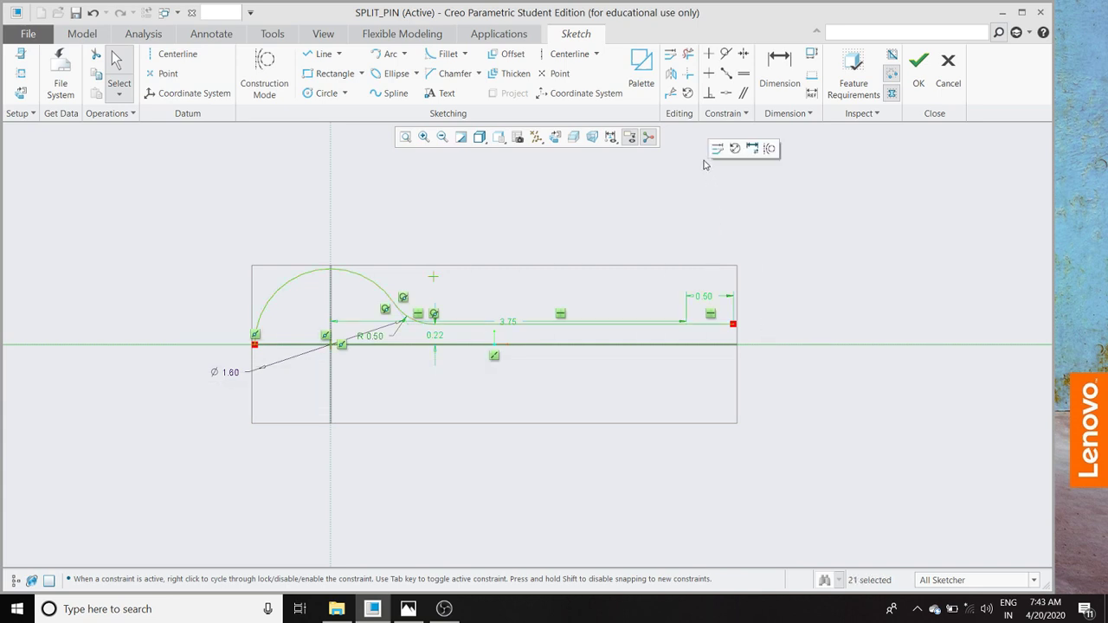
click(673, 75)
click(796, 345)
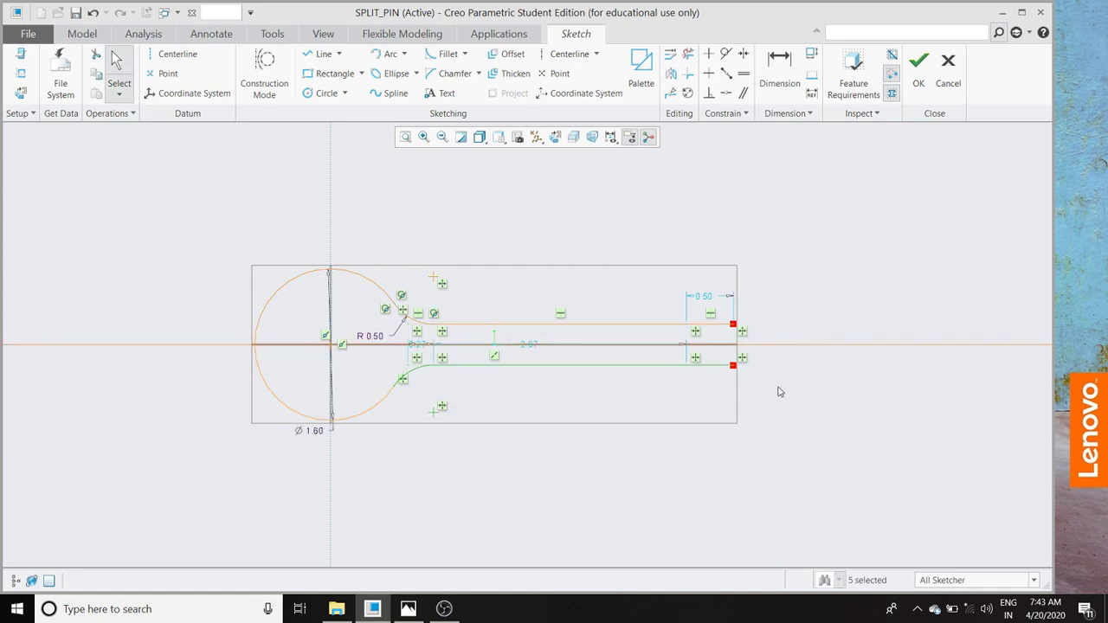
Delete the short end segment of the lower line so the lower leg is shorter than the upper one
scroll(740, 394, down, 2)
click(713, 330)
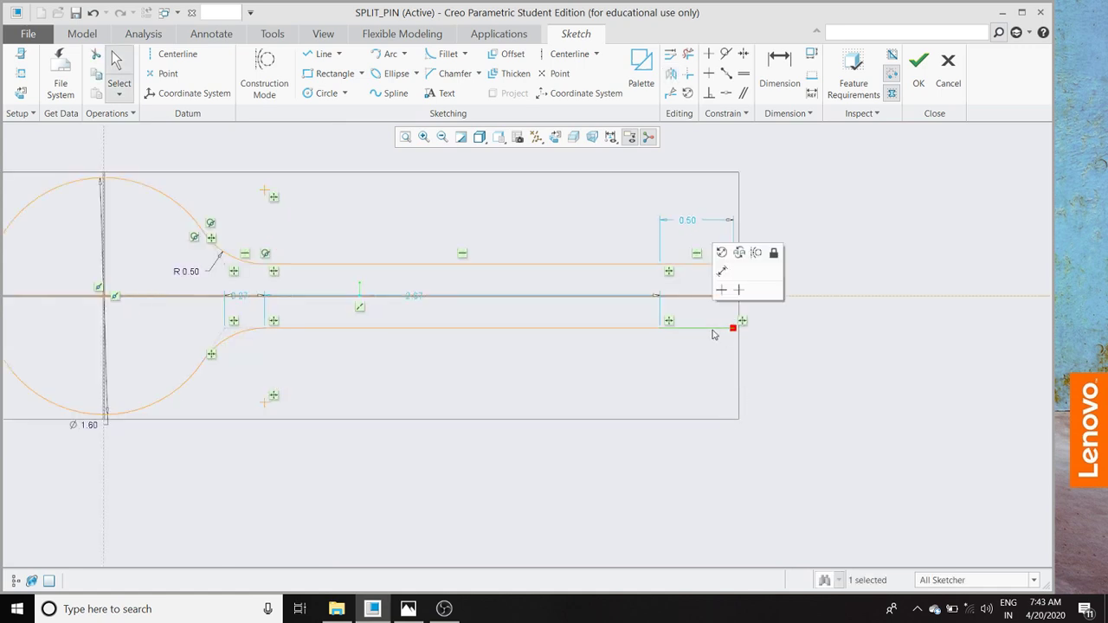
key(Delete)
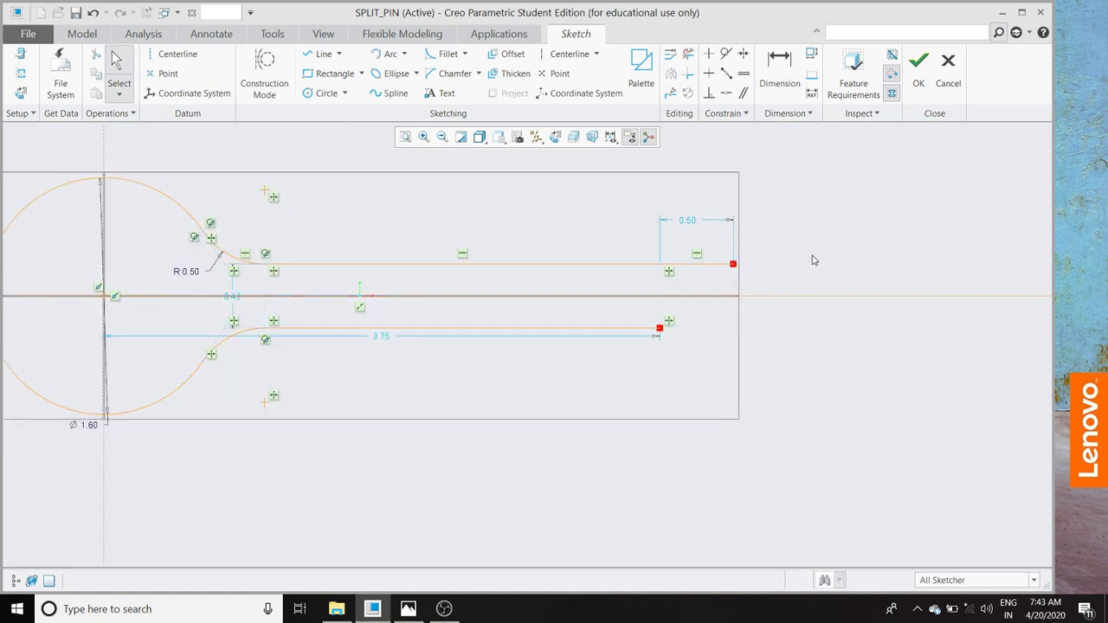
Dimension the vertical distance between the upper and lower leg lines
scroll(813, 260, up, 1)
click(779, 69)
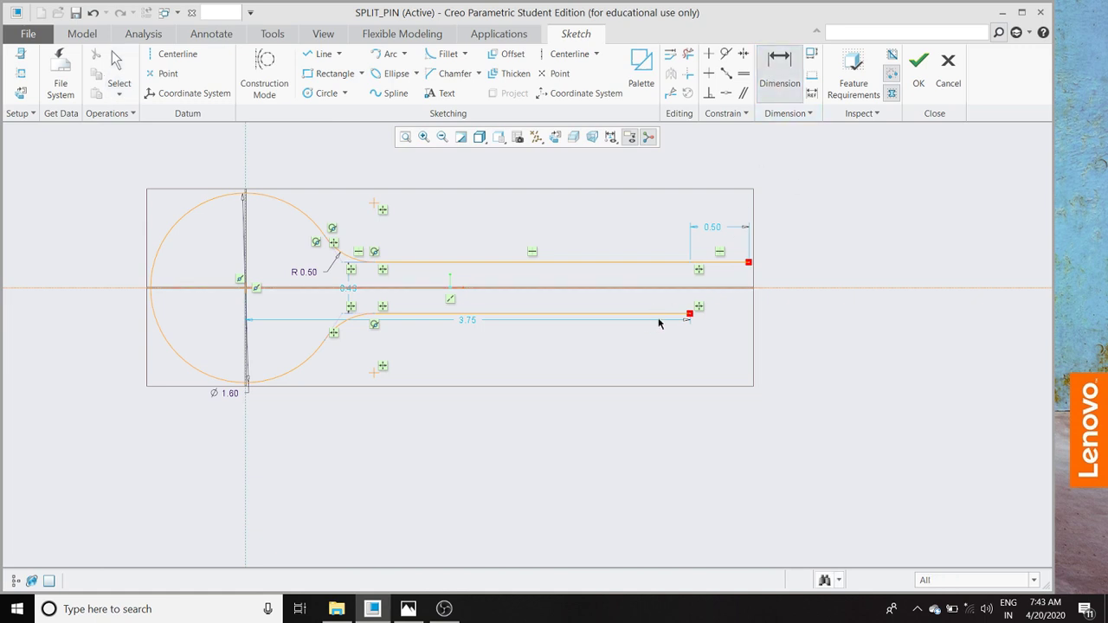
click(683, 263)
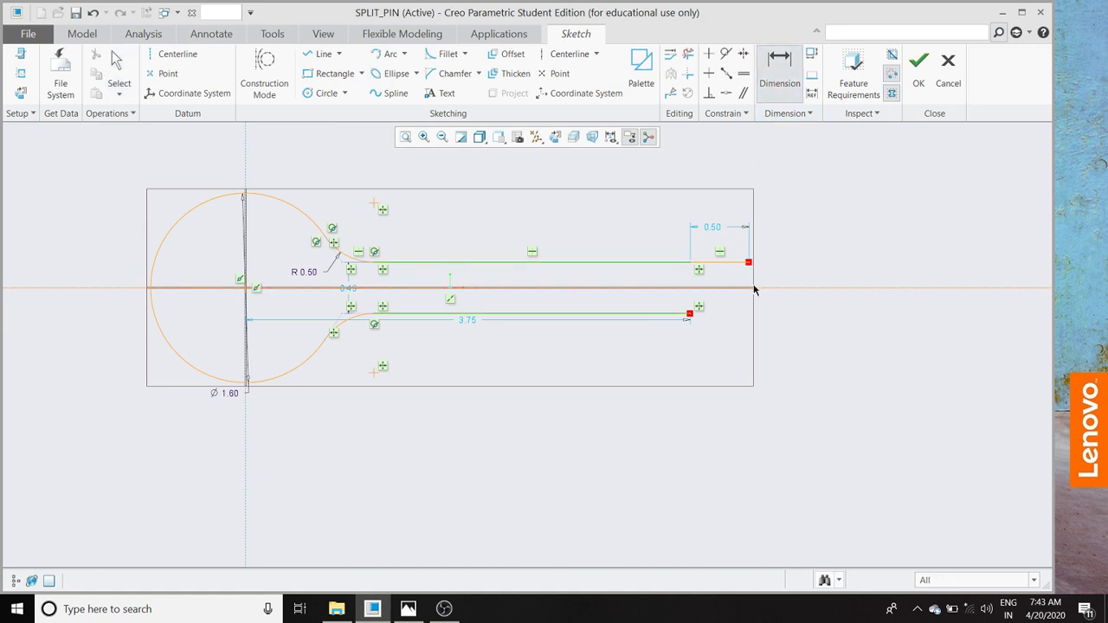
middle_click(826, 305)
key(Return)
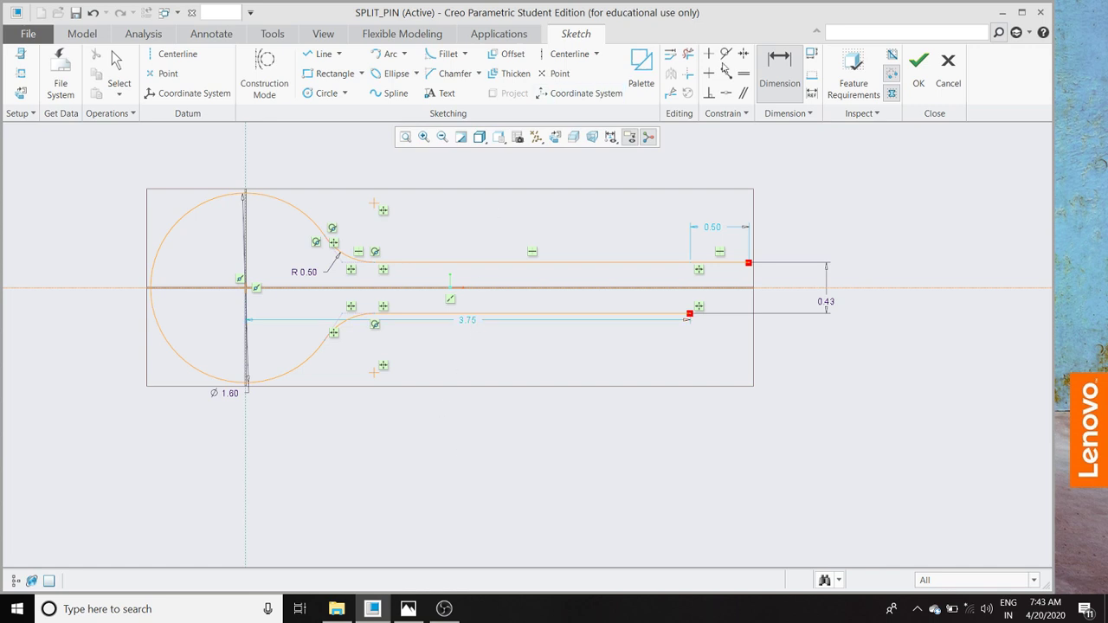
Dimension the long segment of the upper leg and move the end segment and circle diameter dimensions clear of the profile
click(564, 262)
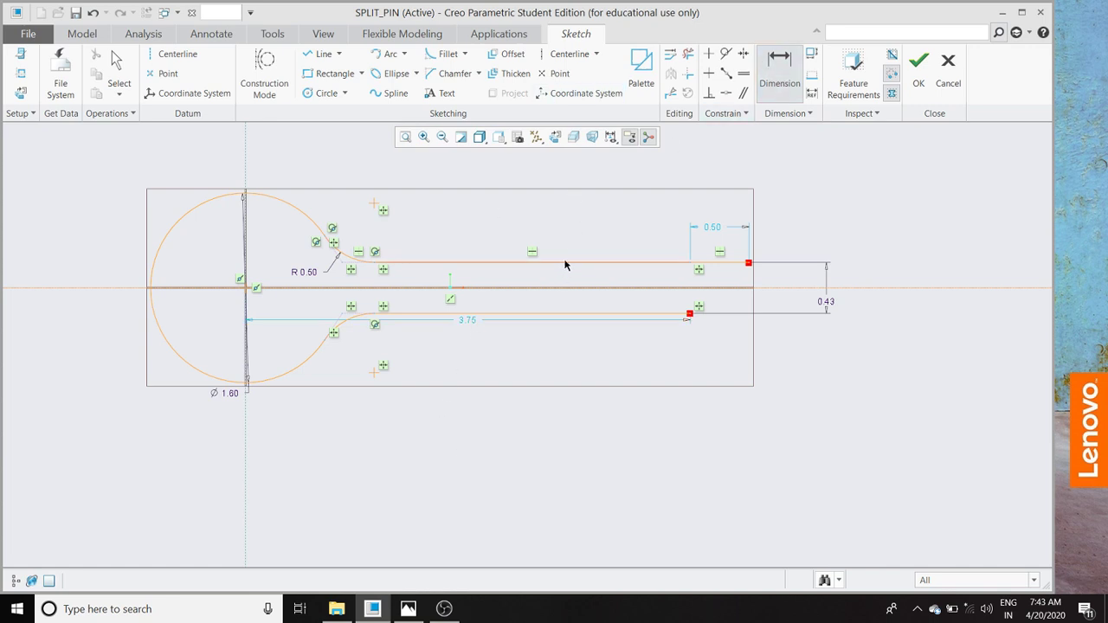
middle_click(534, 214)
key(Return)
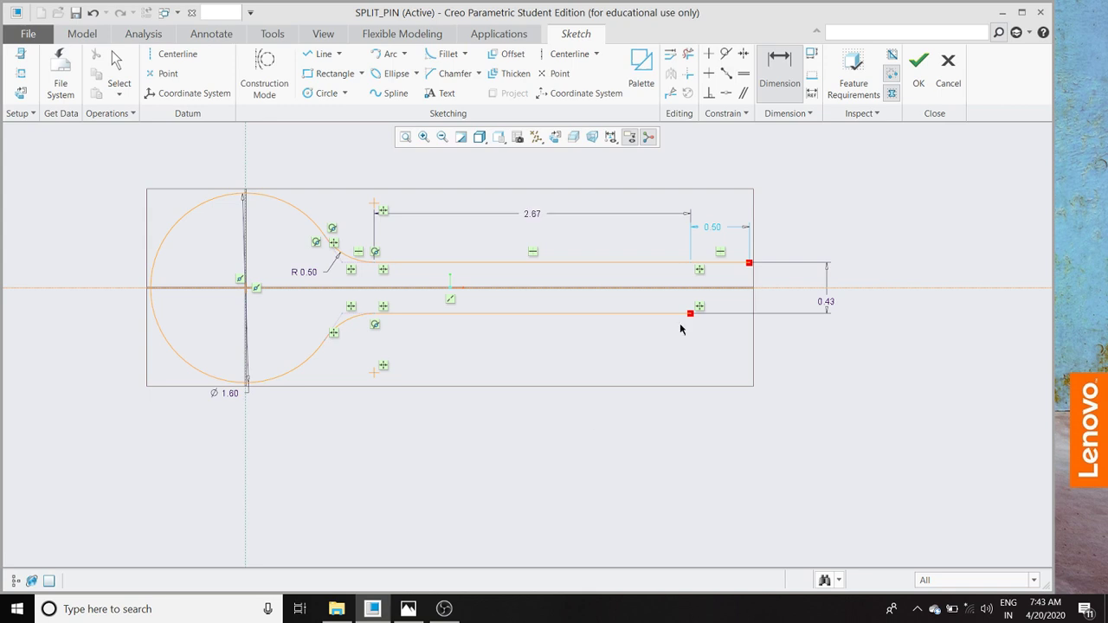
middle_click(730, 181)
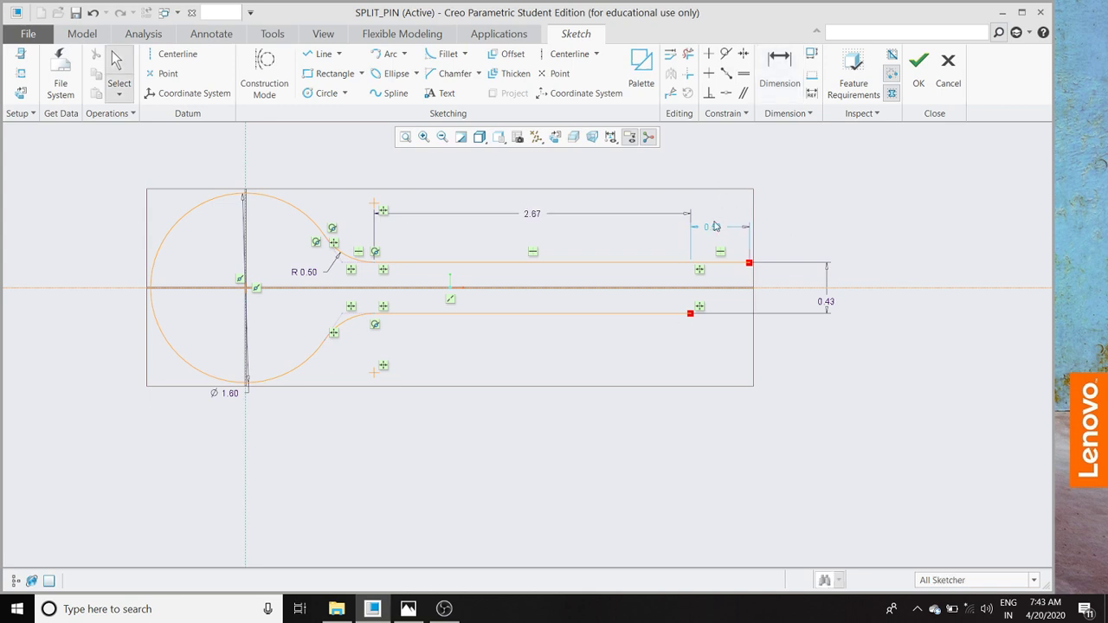
drag(712, 227, 725, 166)
drag(221, 396, 143, 377)
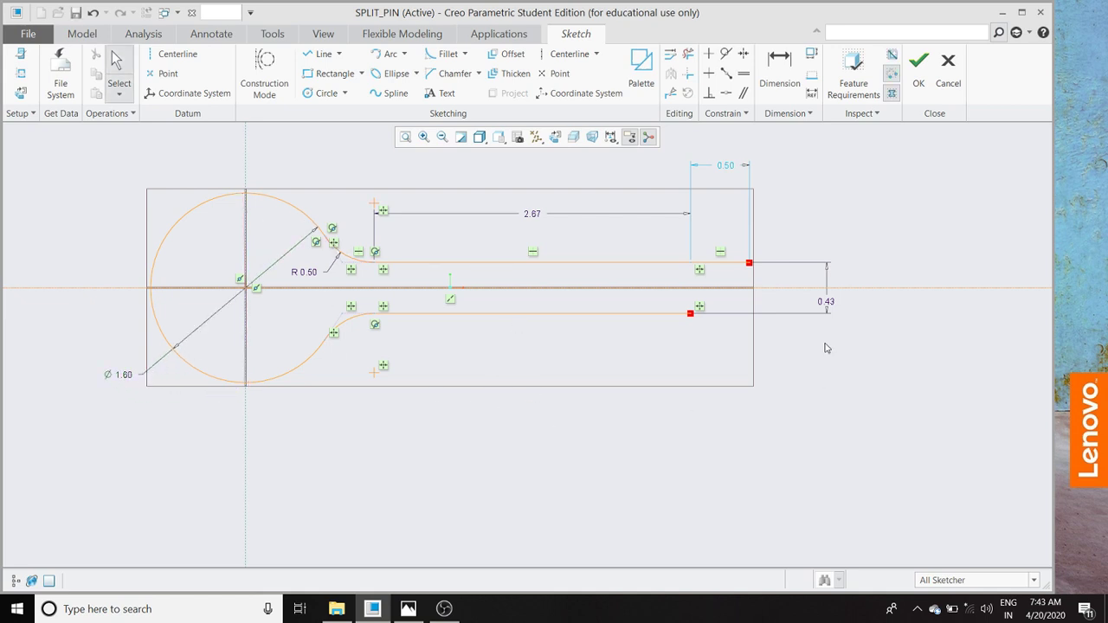
Set the distance between the two legs to 1 mm and finish the sketch
double_click(827, 301)
text(1)
key(Return)
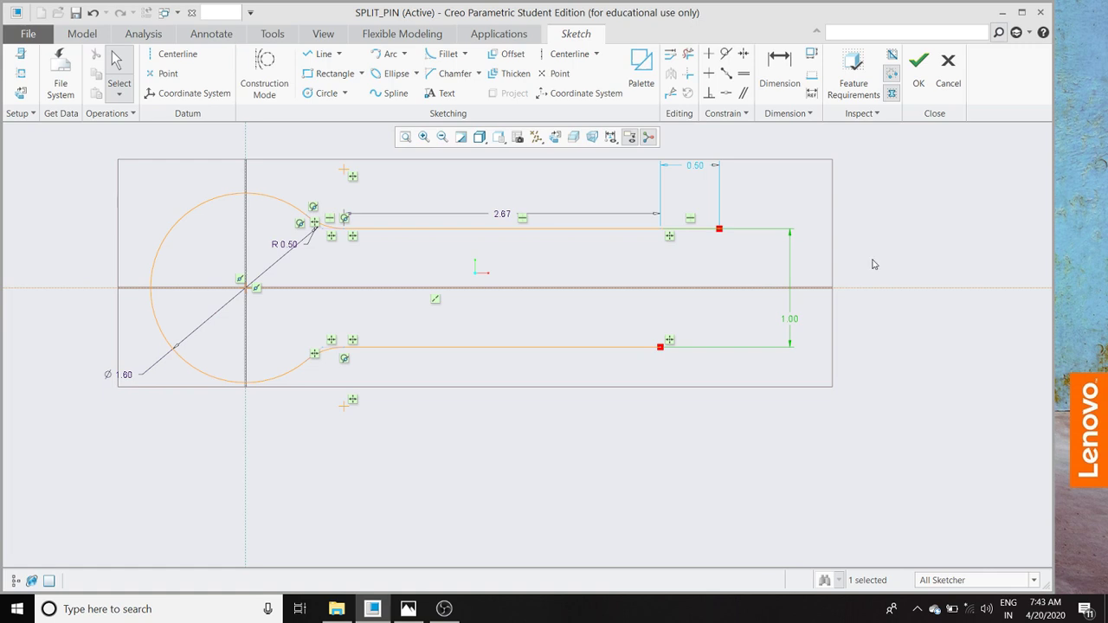
click(917, 70)
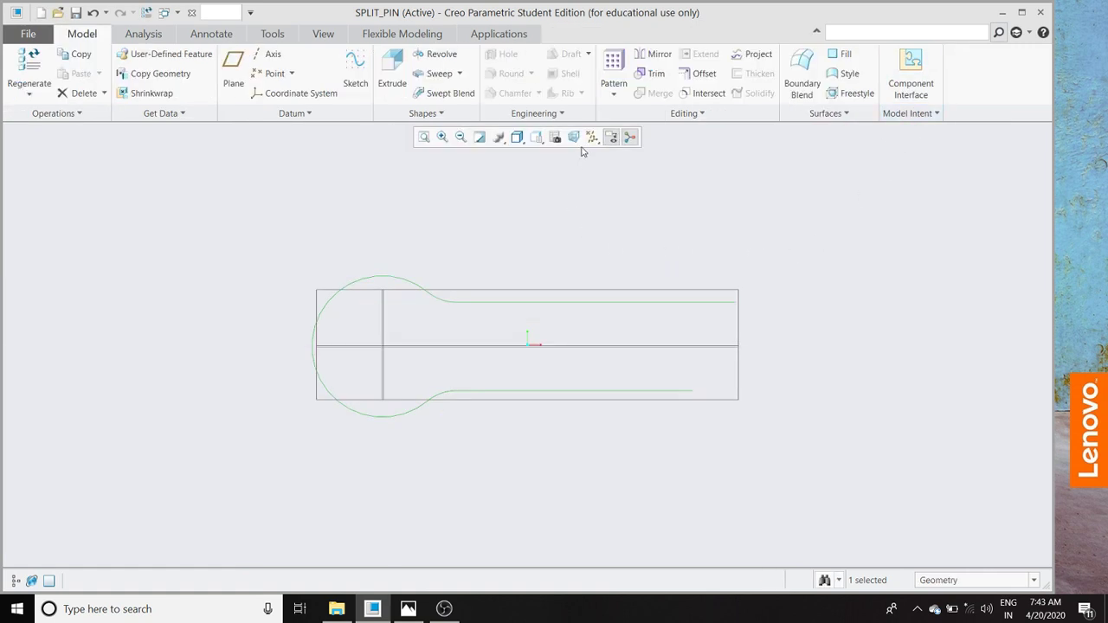
Hide the datum planes so only the sketched path is displayed
click(592, 137)
click(627, 214)
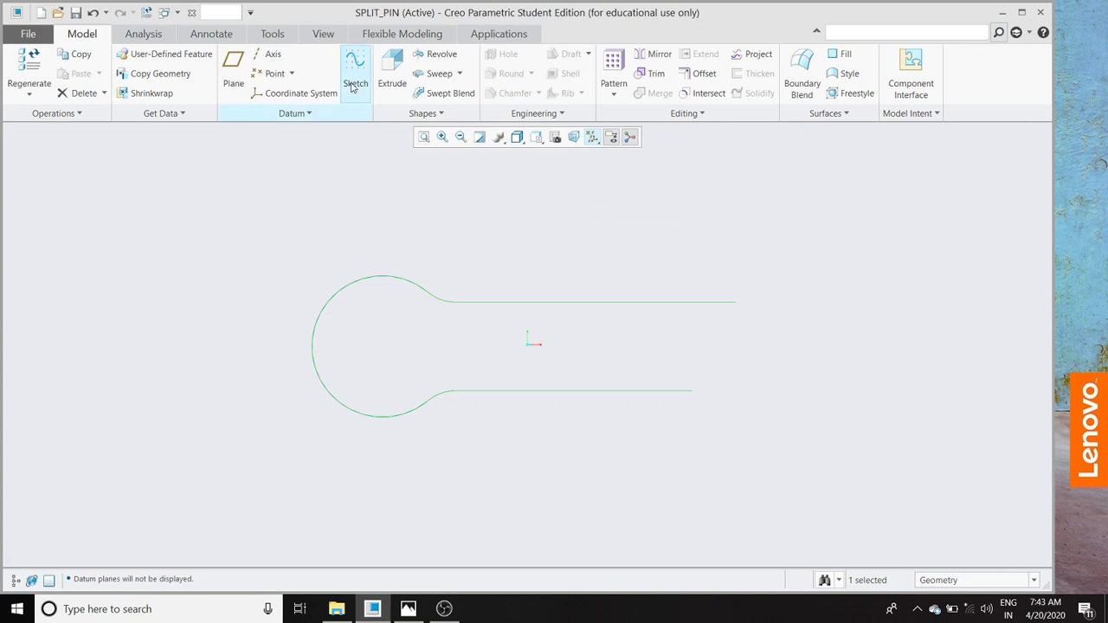
click(431, 76)
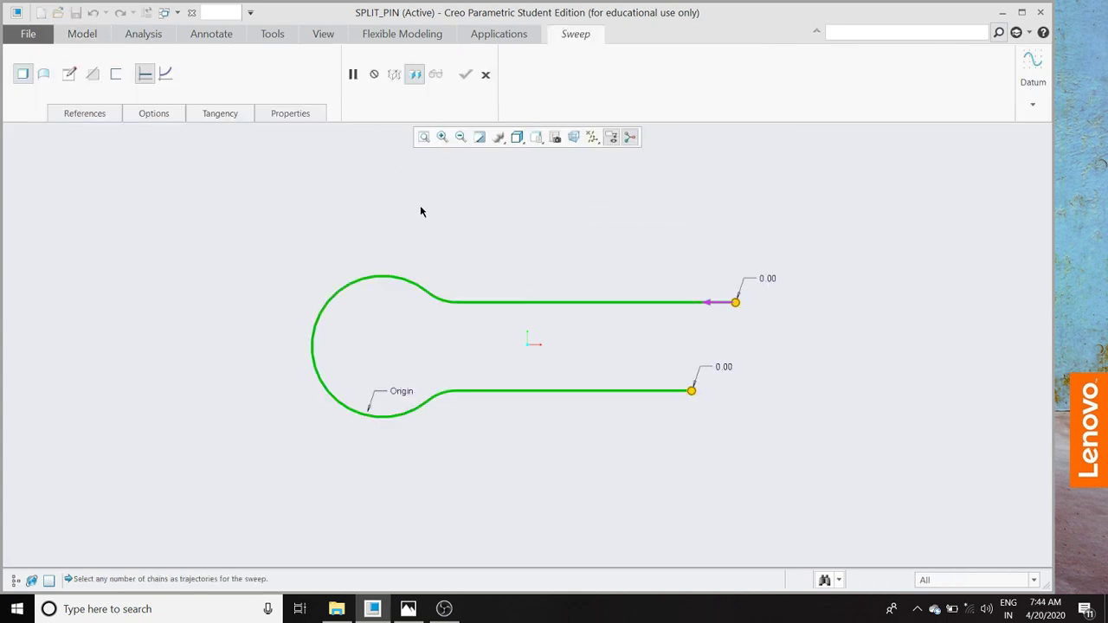
click(485, 76)
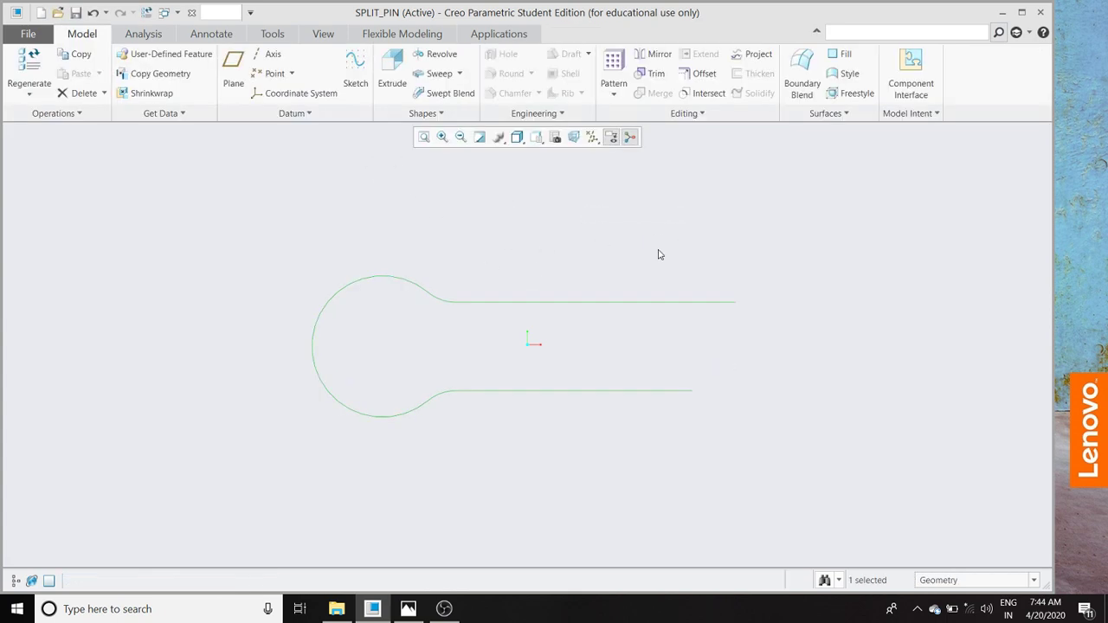
Show the dimensions of Sketch 1 and rename the distance between the two legs to PIN_DIA
click(16, 581)
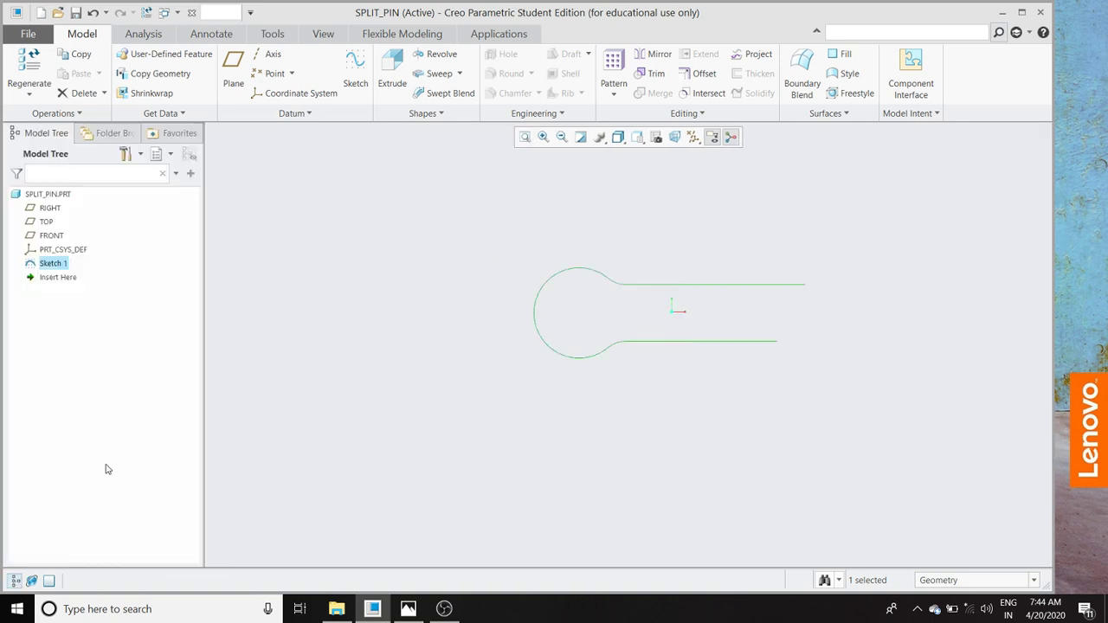
right_click(49, 265)
click(59, 197)
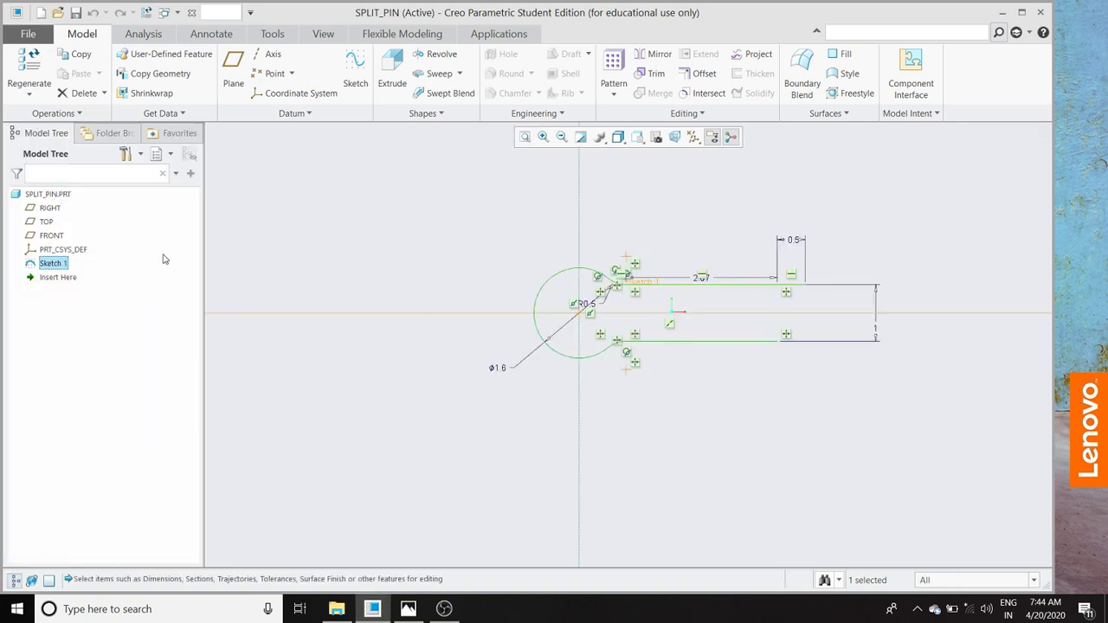
click(877, 331)
click(124, 55)
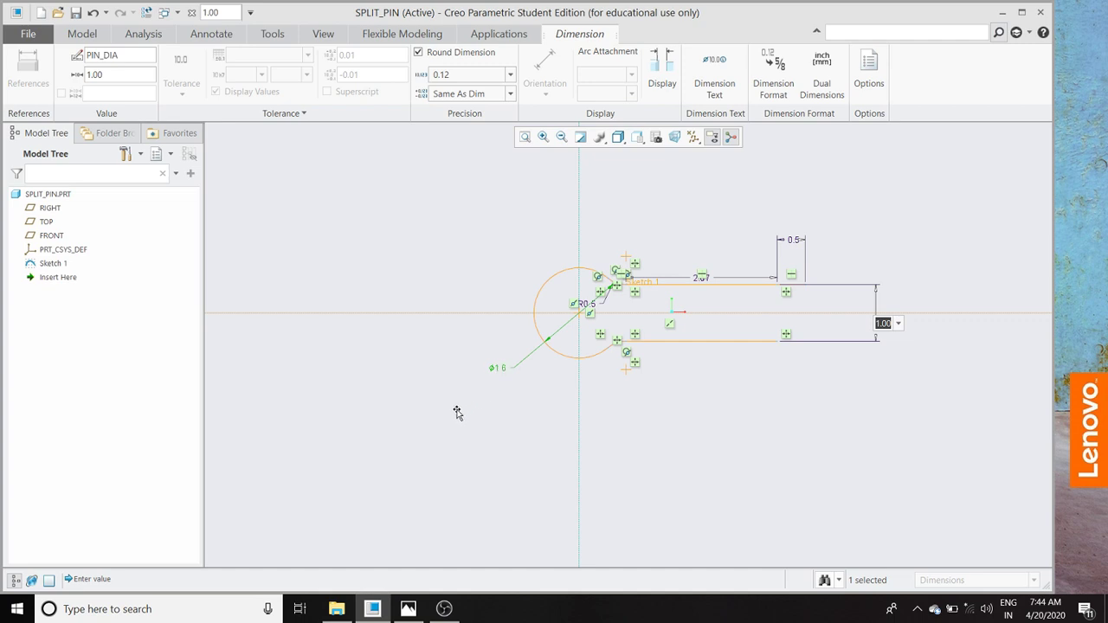
key(Return)
Drive the loop circle's diameter with the relation PIN_DIA*1.6
double_click(483, 381)
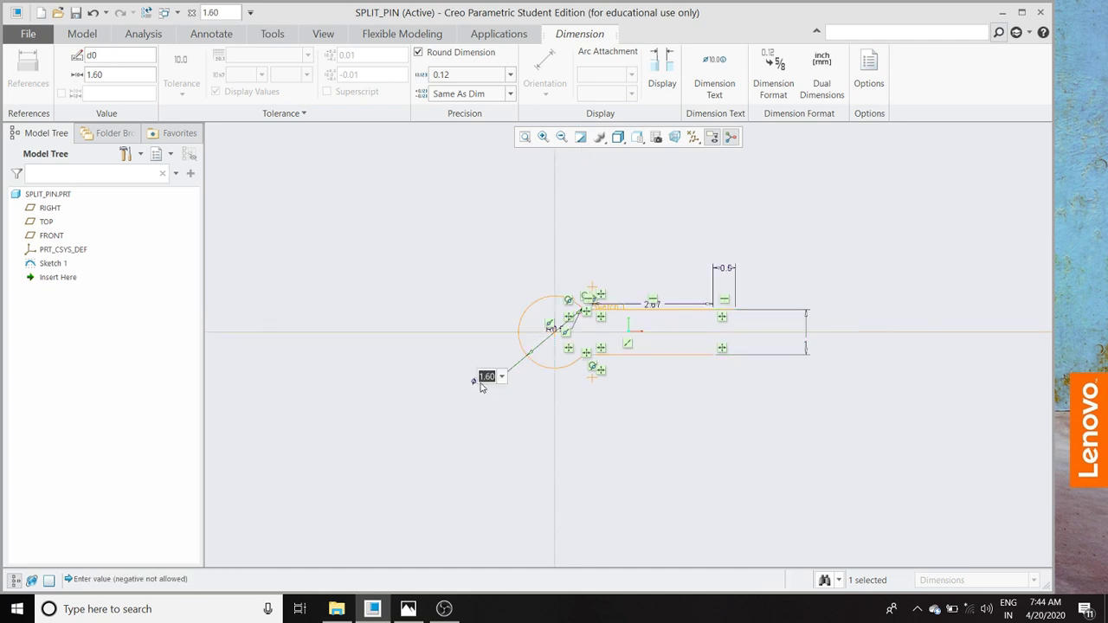
text(PIN_DIA*1.6)
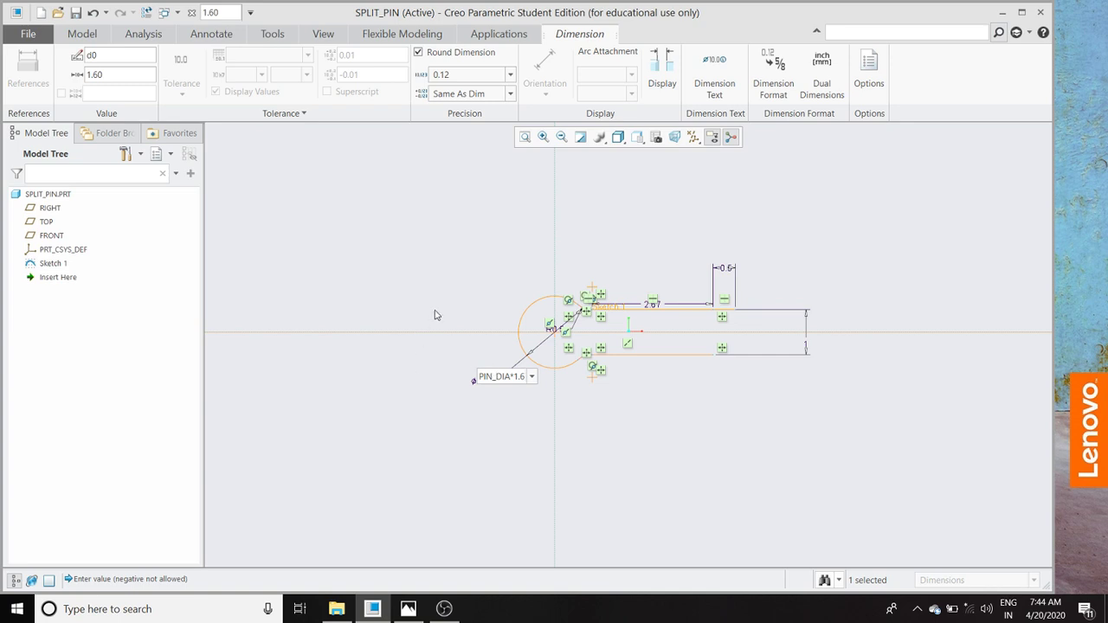
key(Return)
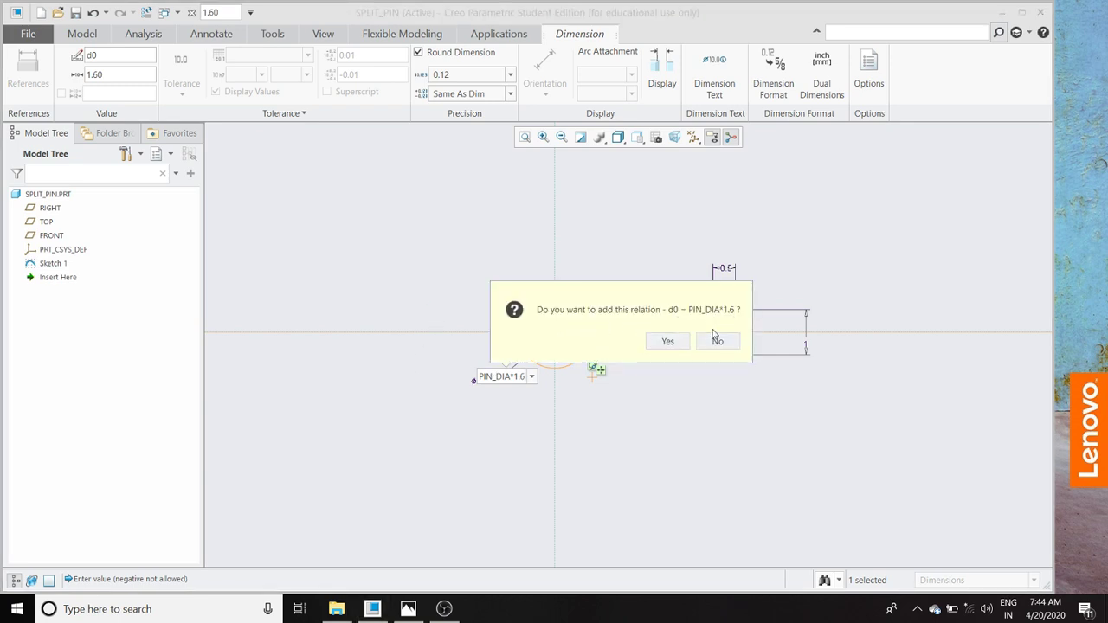
click(667, 341)
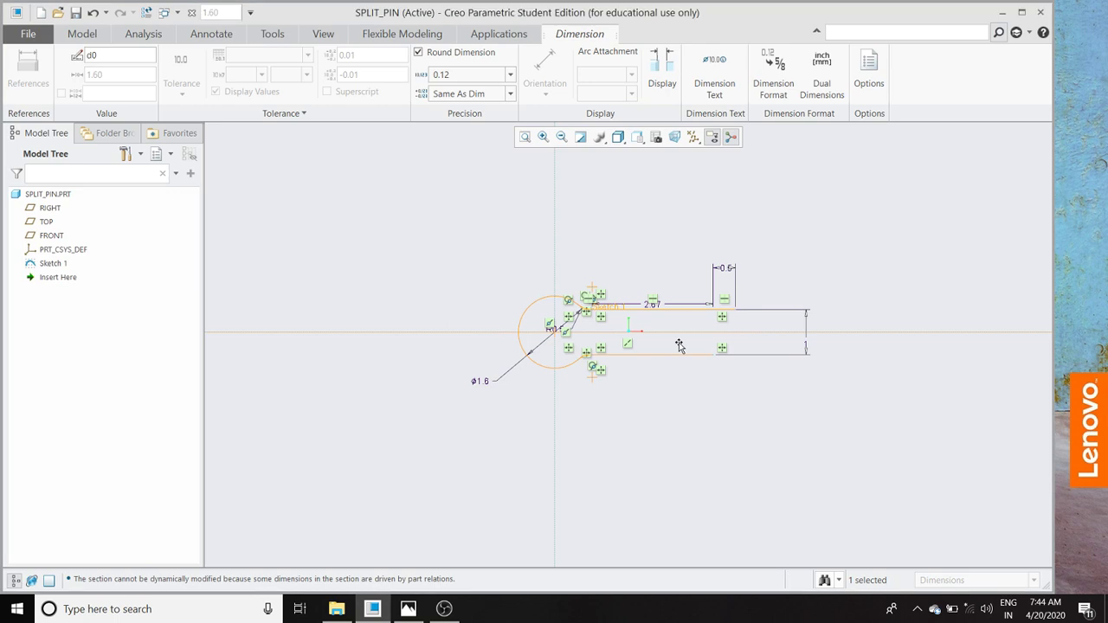
Drive the radius of the arc between loop and leg with the relation PIN_DIA*.5
double_click(538, 339)
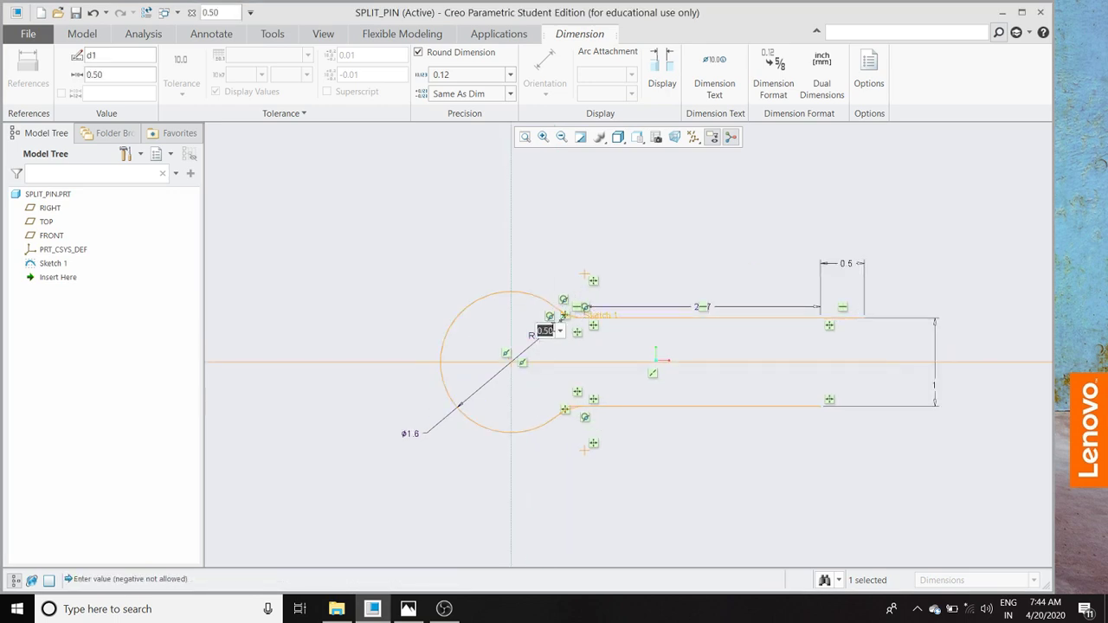
text(pIN_DIA*.5)
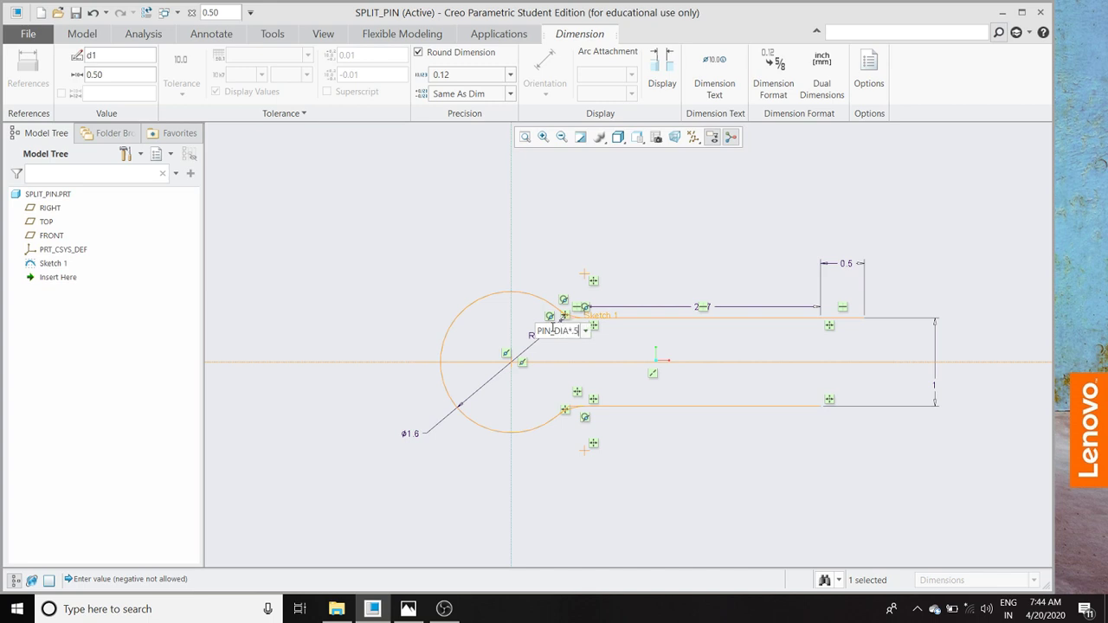
key(Return)
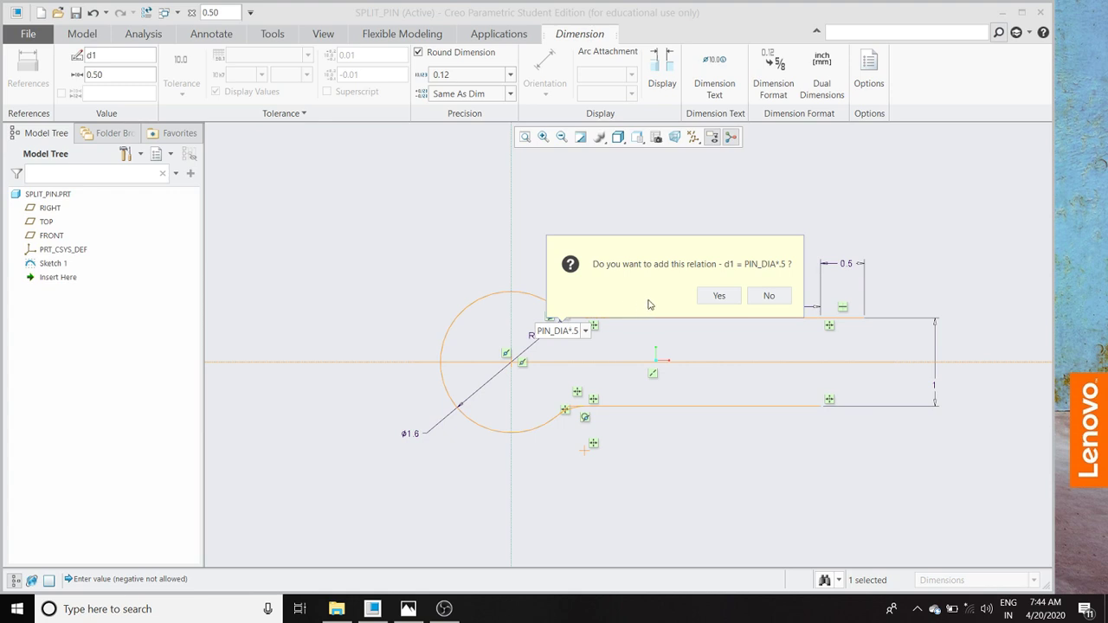
click(719, 296)
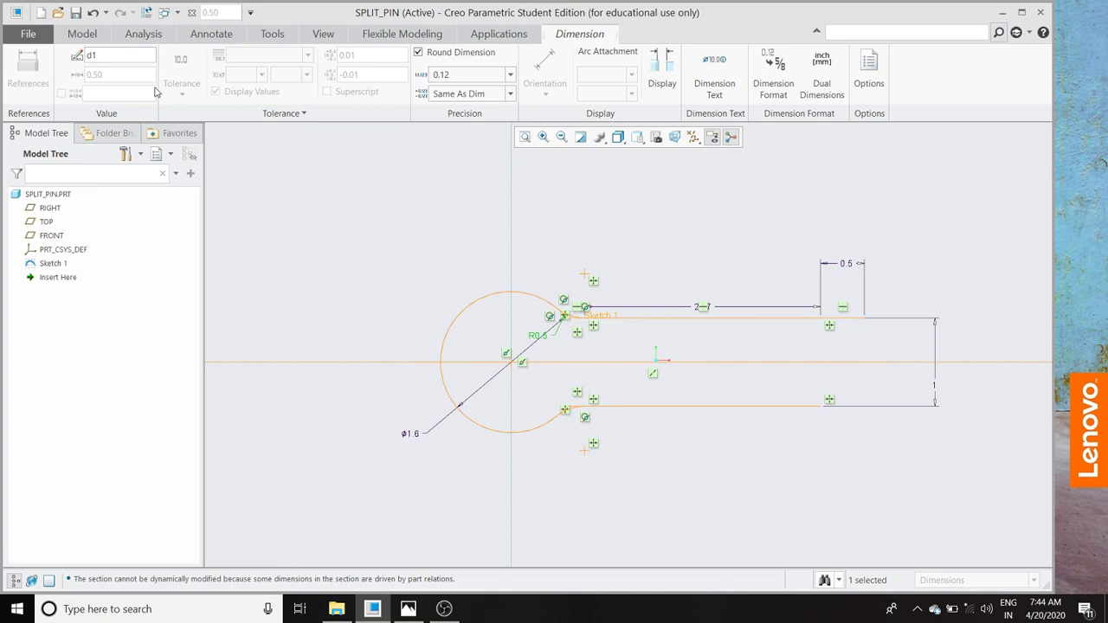
Start a solid sweep with the whole looped path as trajectory and open its section sketch
click(74, 34)
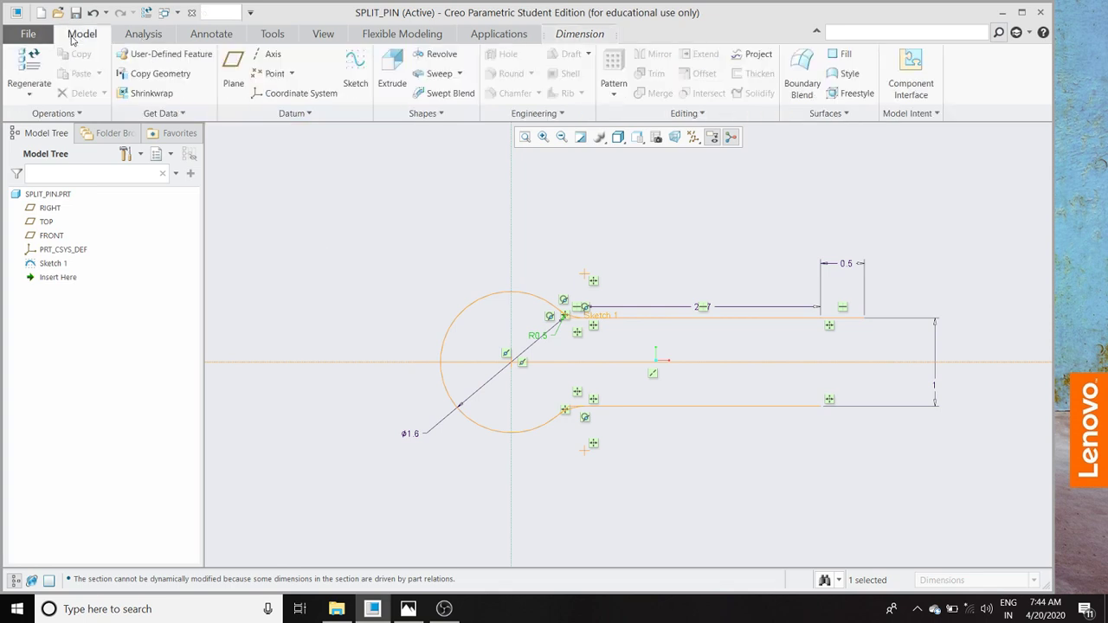
click(437, 74)
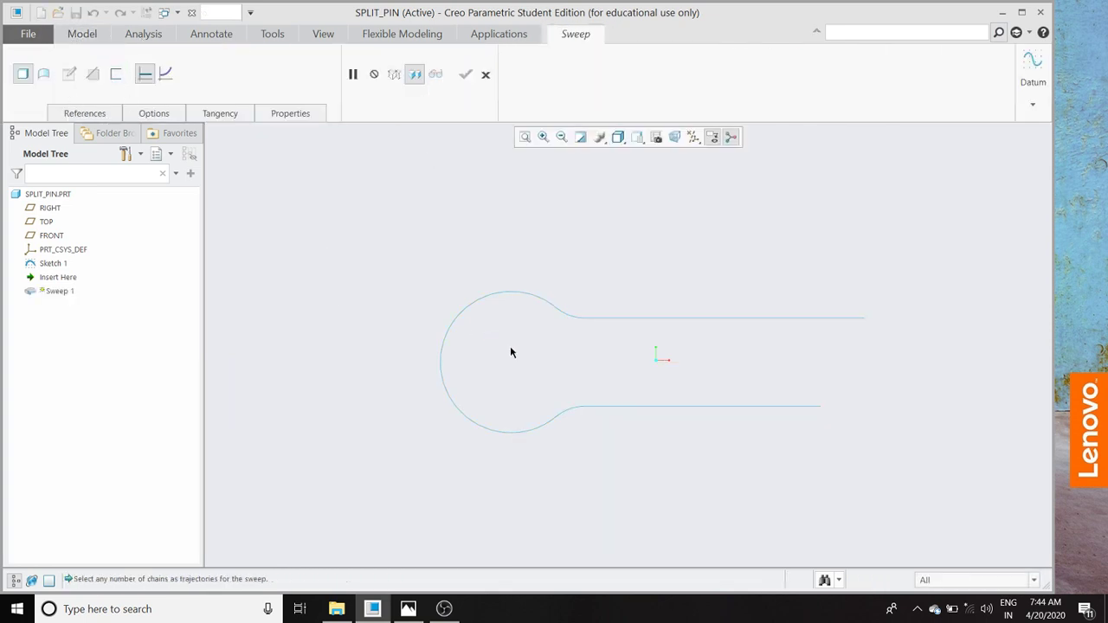
click(581, 317)
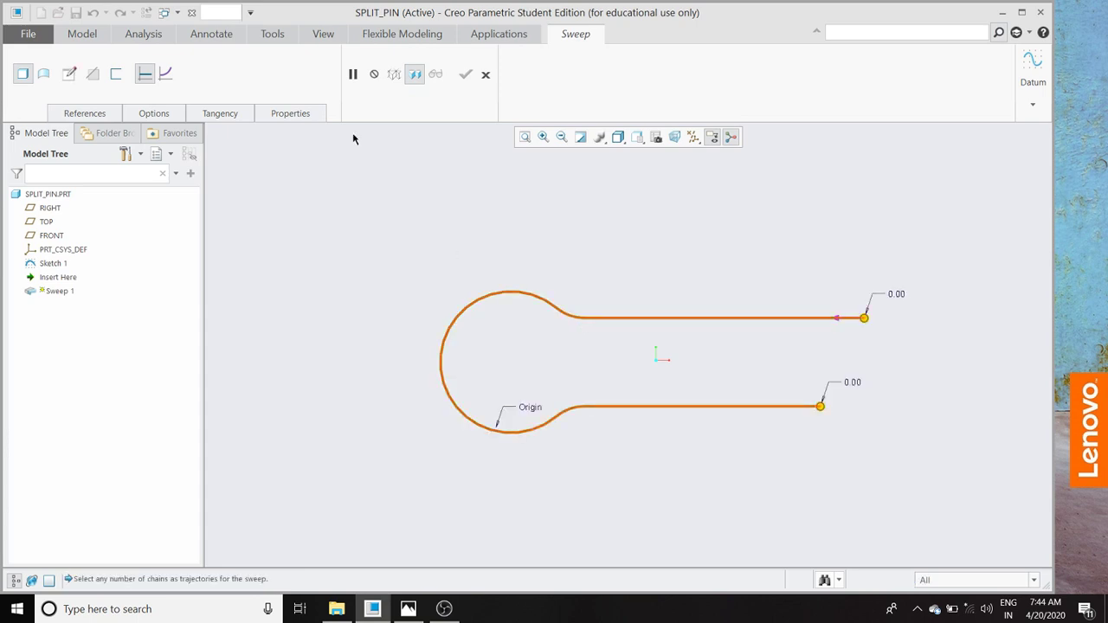
click(69, 74)
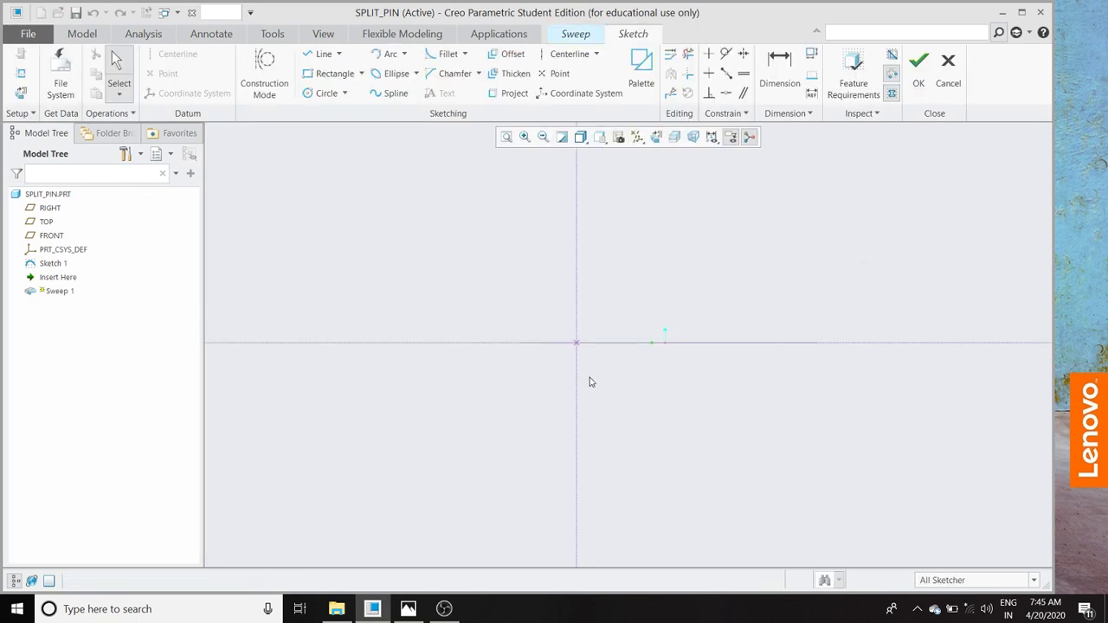
Sketch a circle about 0.56 mm in diameter, centred on the horizontal reference and passing through the trajectory's start point
click(322, 93)
click(629, 343)
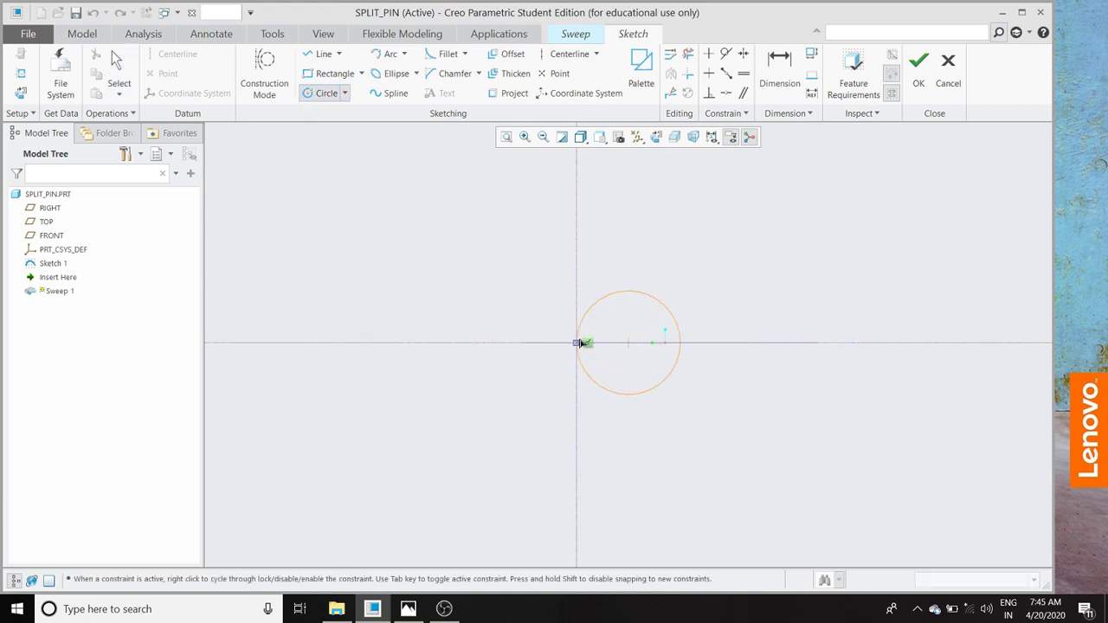
click(577, 343)
middle_click(669, 217)
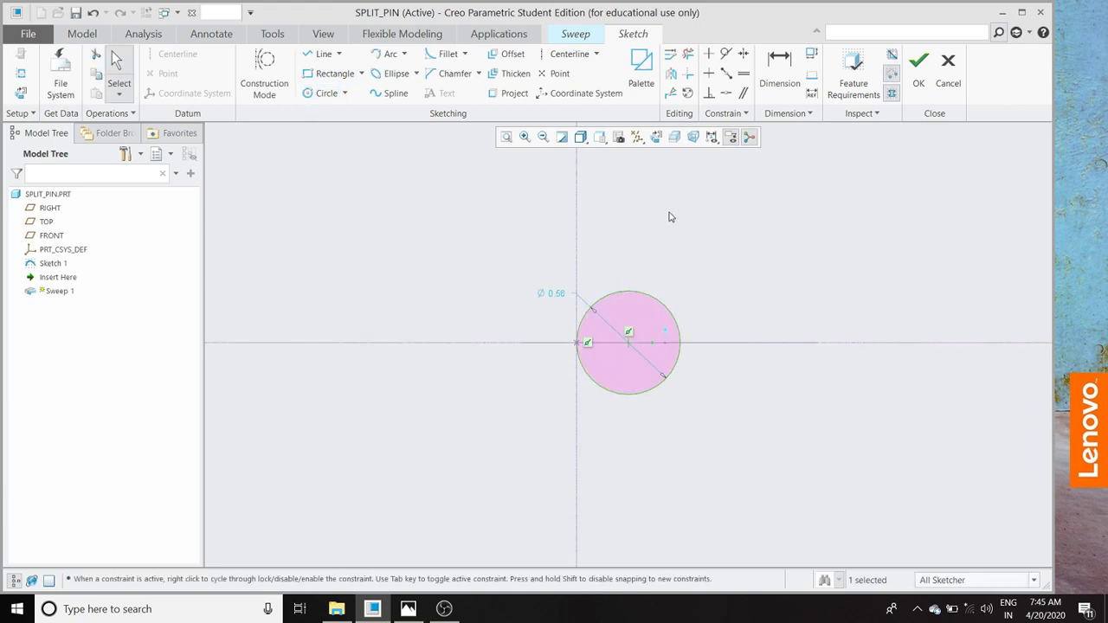
Draw a vertical line through the circle's centre and trim away the half farther from the trajectory point, leaving a closed semicircle
click(323, 54)
click(629, 292)
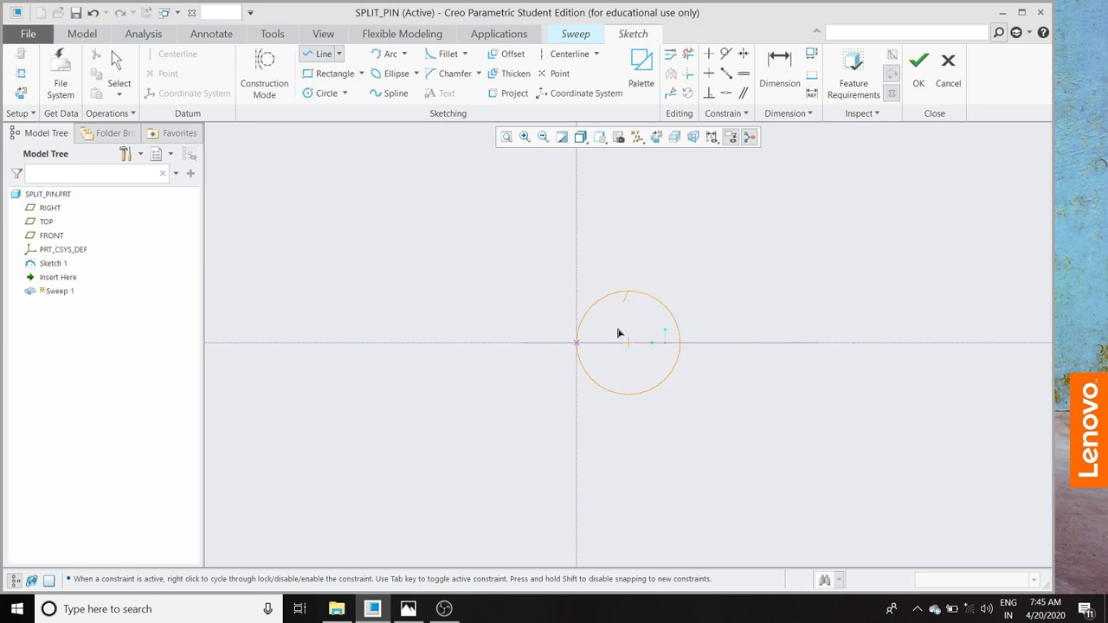
click(628, 394)
middle_click(666, 421)
middle_click(666, 421)
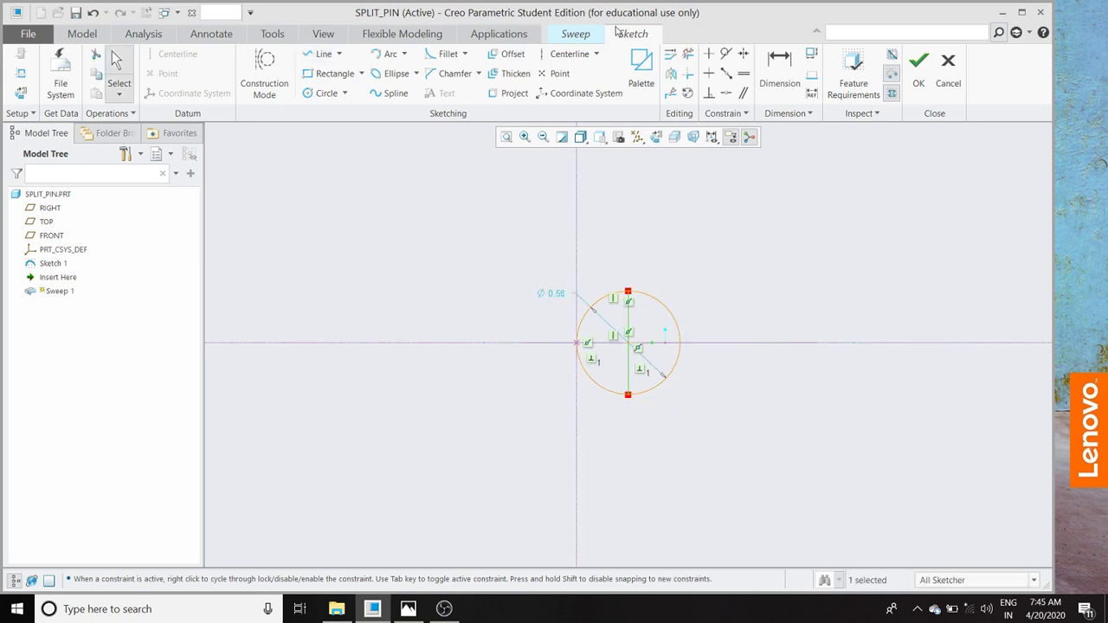
click(688, 55)
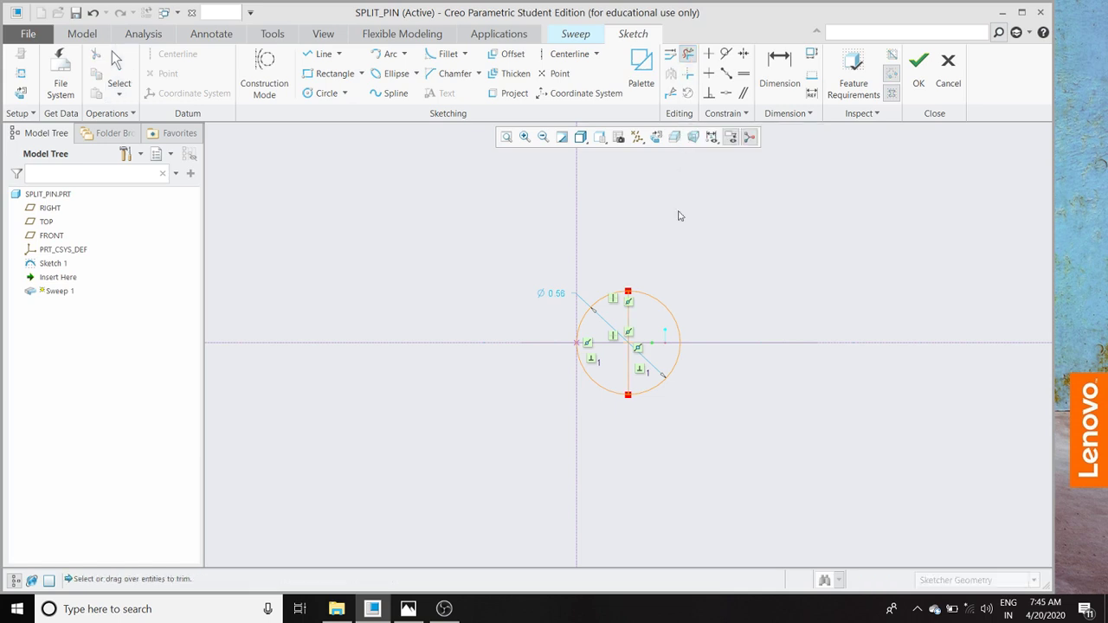
mouse_move(692, 260)
mouse_down()
mouse_move(659, 307)
mouse_move(660, 401)
mouse_up()
middle_click(566, 367)
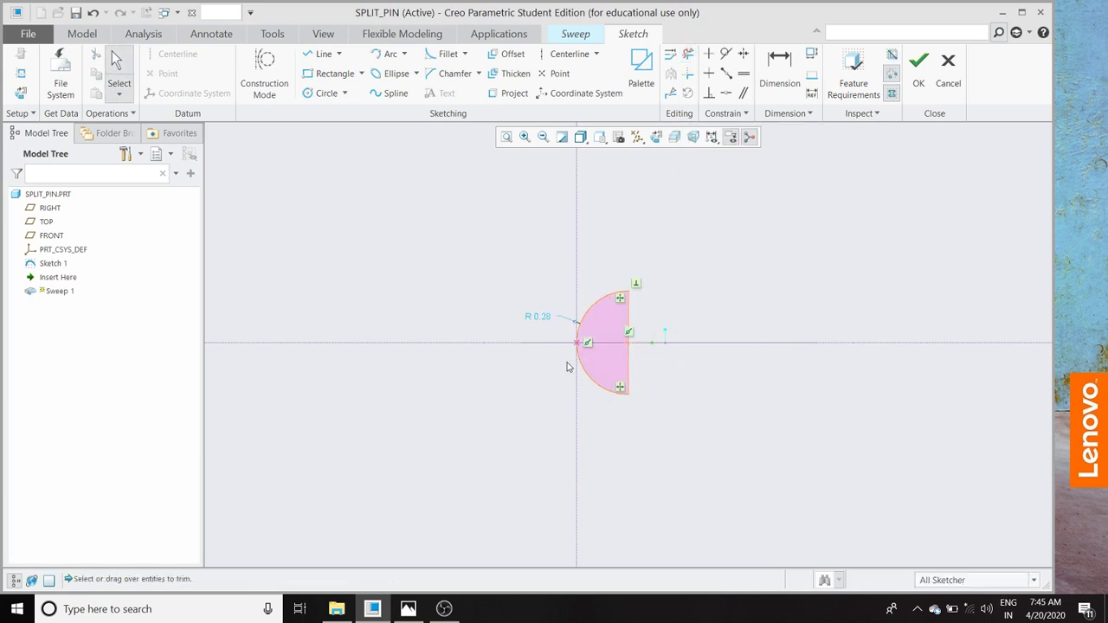
Convert the semicircle's radius dimension to a diameter and drive it with the relation PIN_DIA
click(537, 319)
right_click(536, 316)
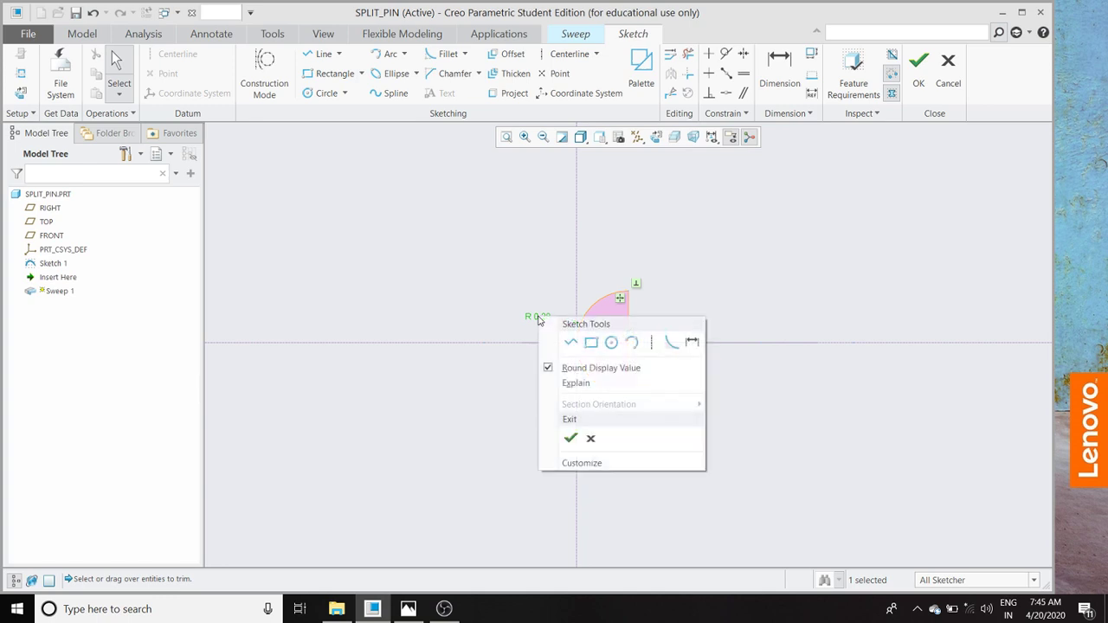
click(548, 293)
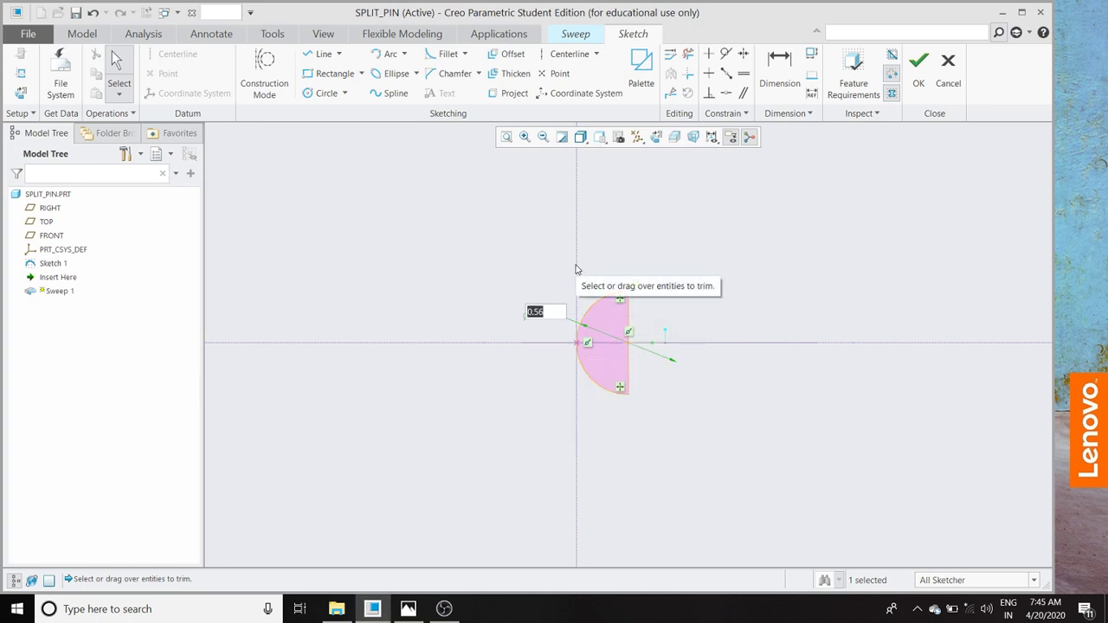
text(PIN_DIA)
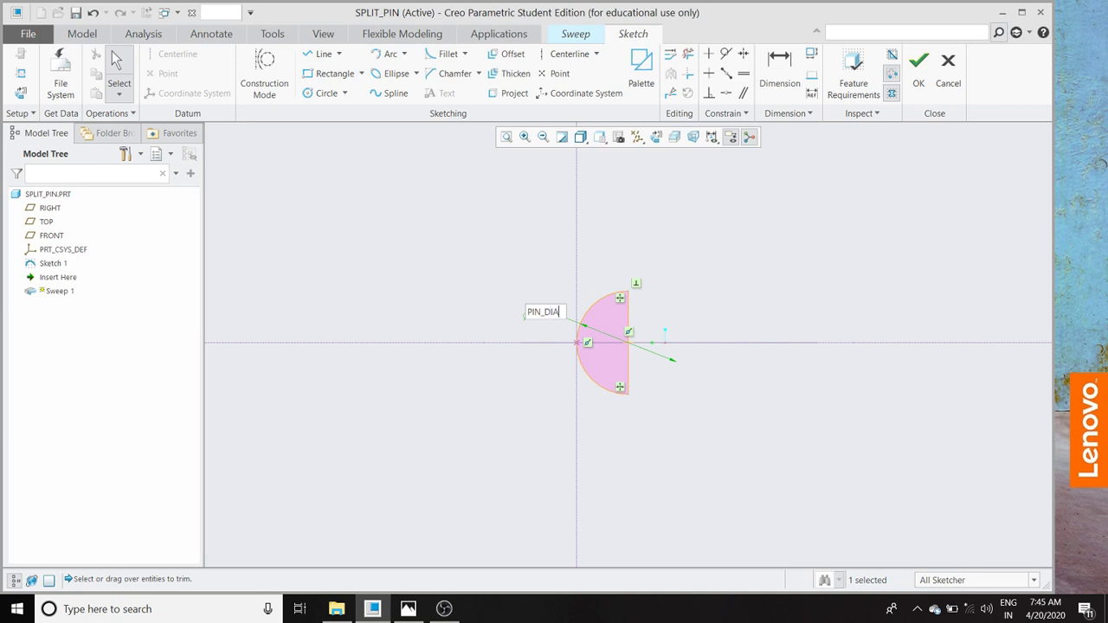
key(Return)
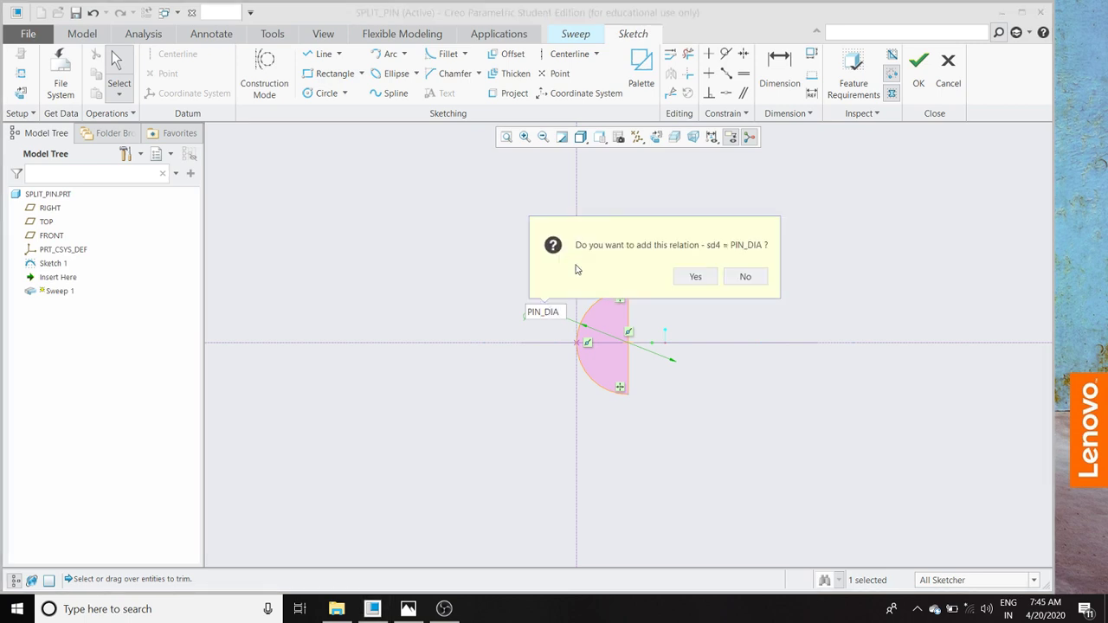
click(692, 276)
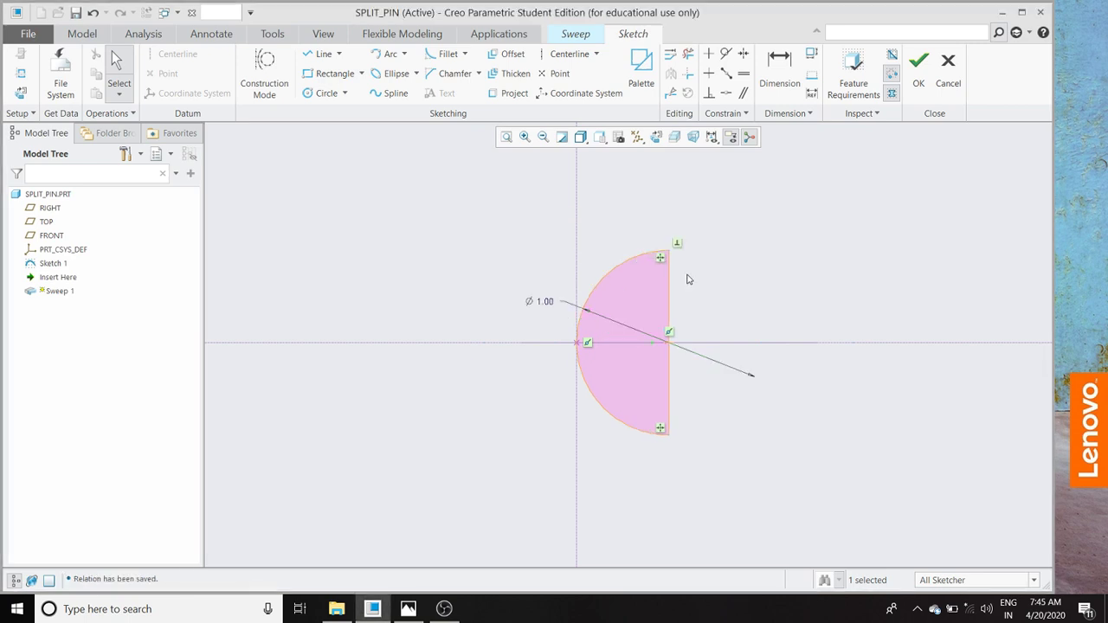
Finish the section sketch and complete the sweep to form the split pin's solid body
click(919, 69)
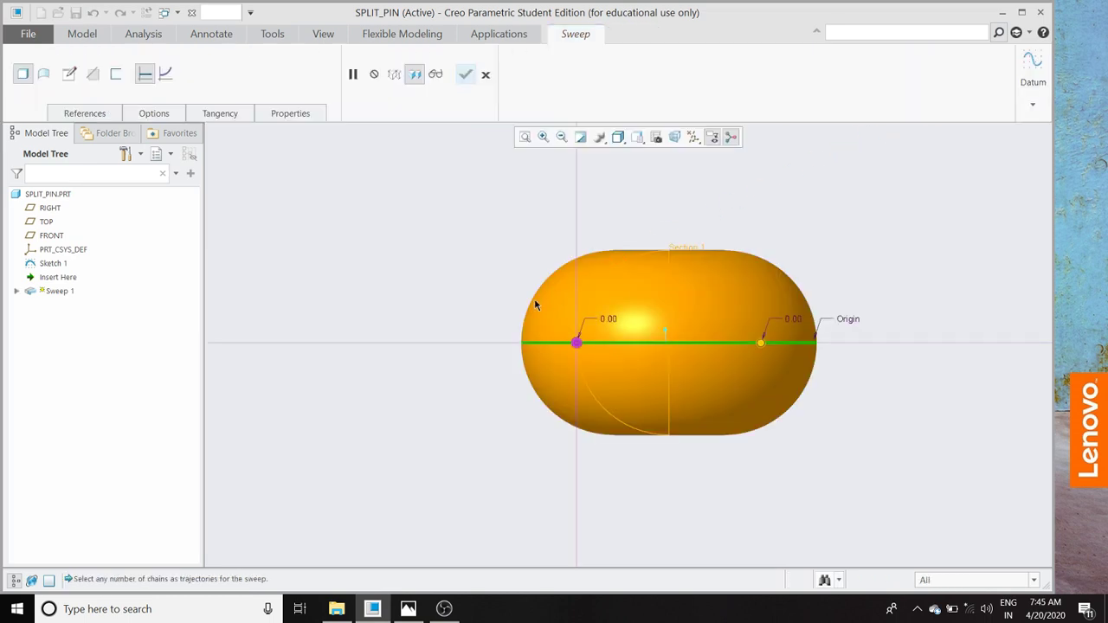
scroll(510, 307, up, 3)
middle_drag(670, 316, 574, 400)
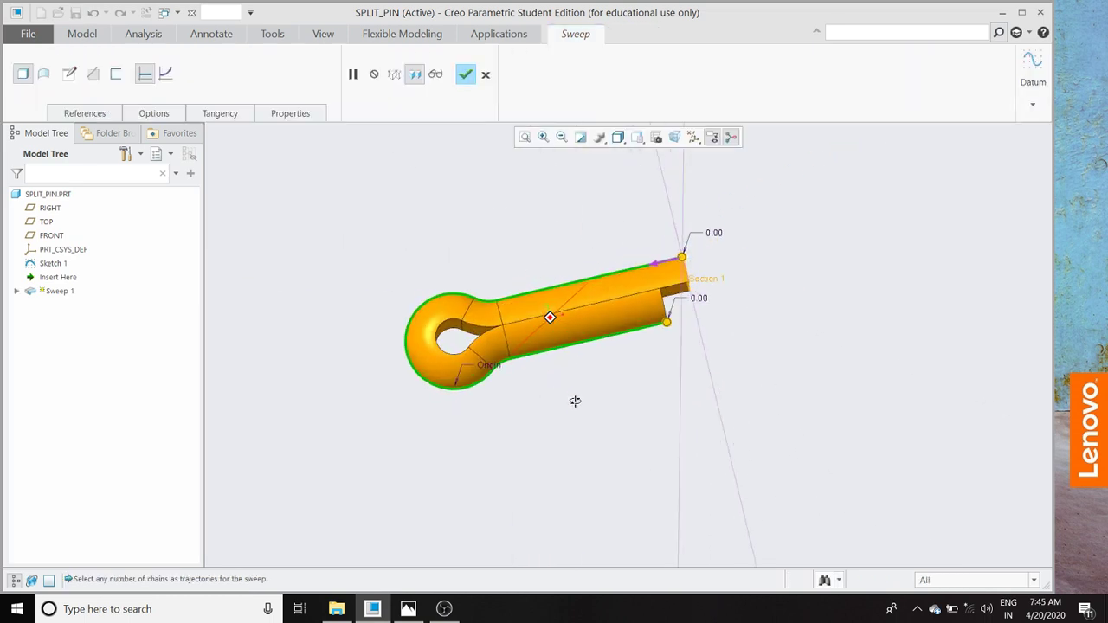
click(466, 77)
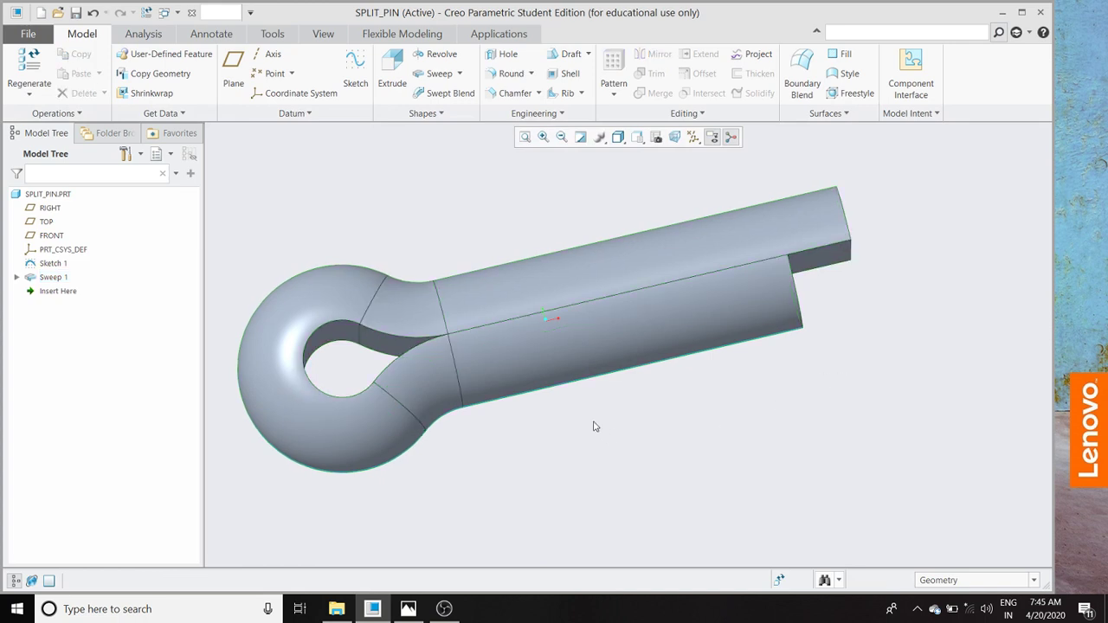
scroll(594, 425, up, 2)
middle_drag(680, 427, 611, 433)
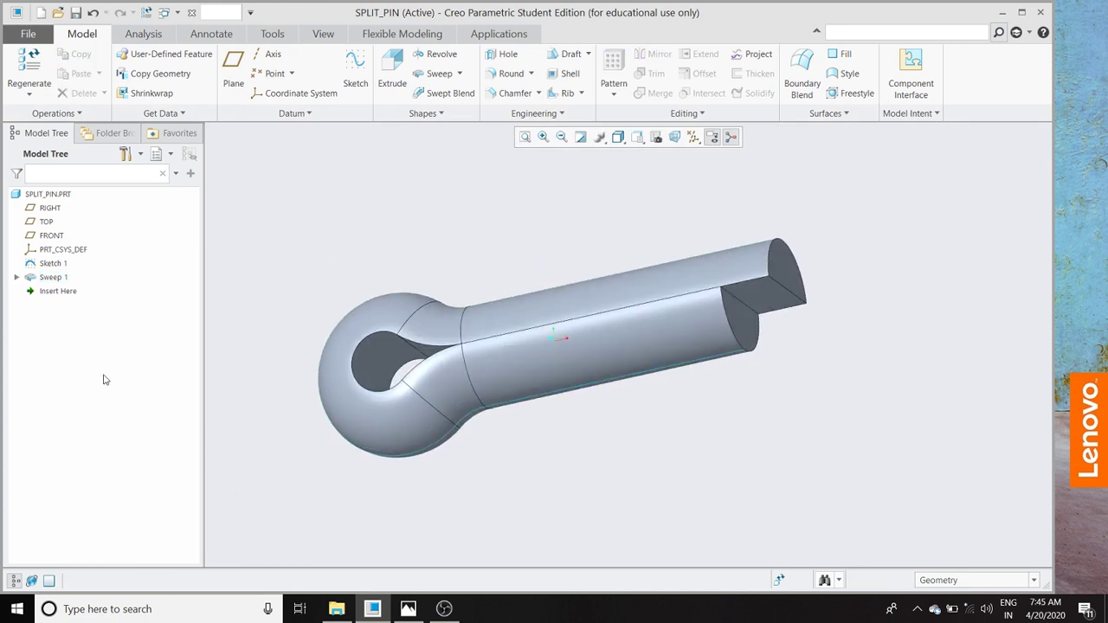
Set the length of the straight leg in the sweep's trajectory sketch to 5
click(48, 264)
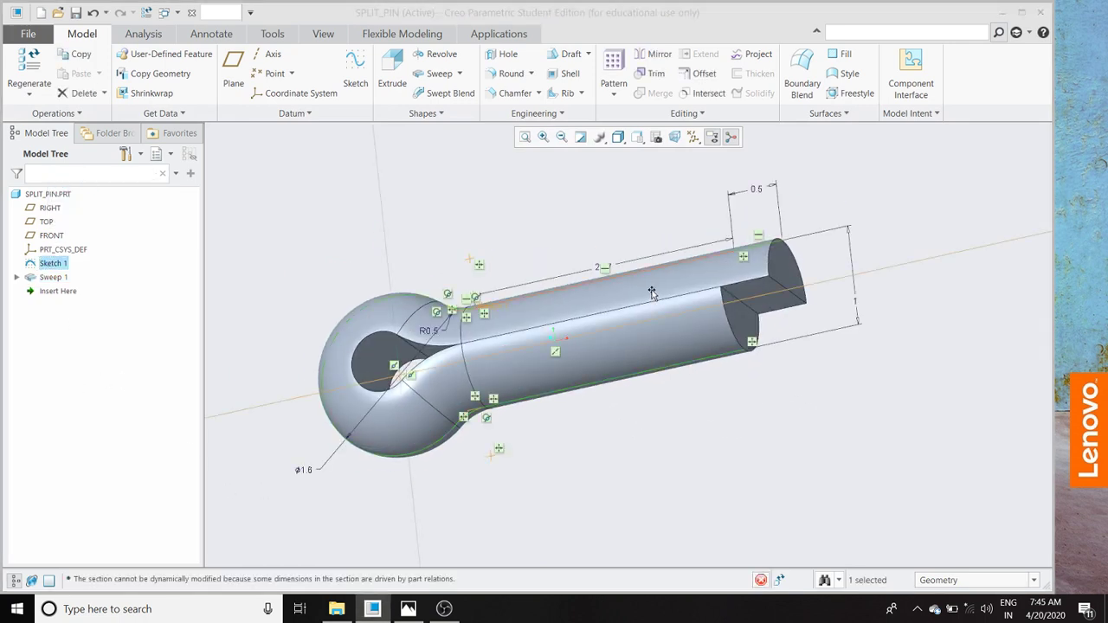
double_click(599, 268)
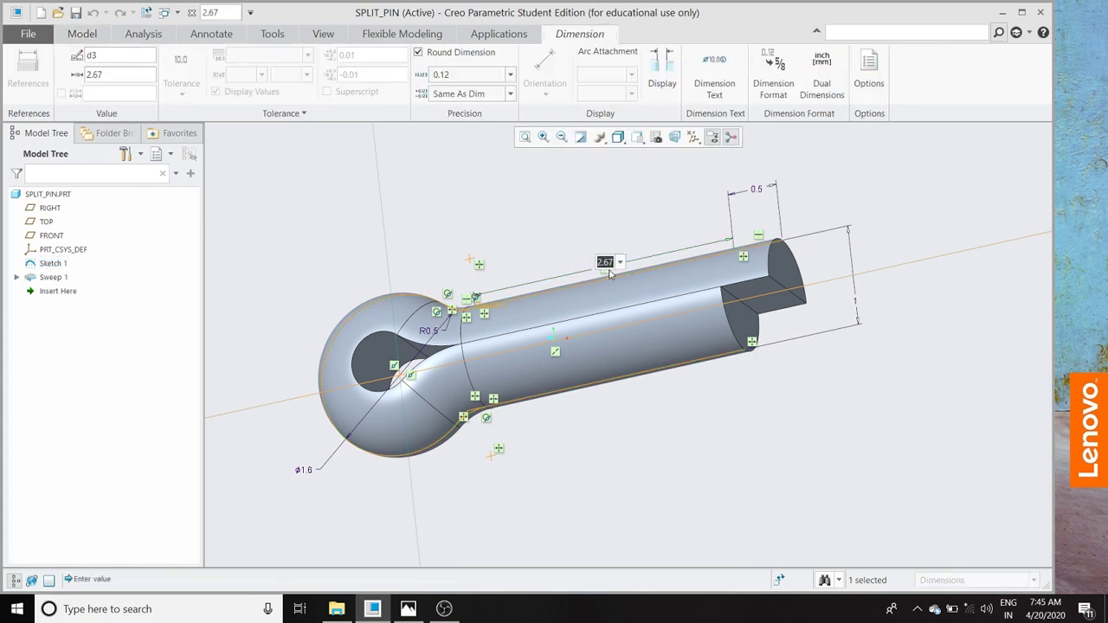
text(5)
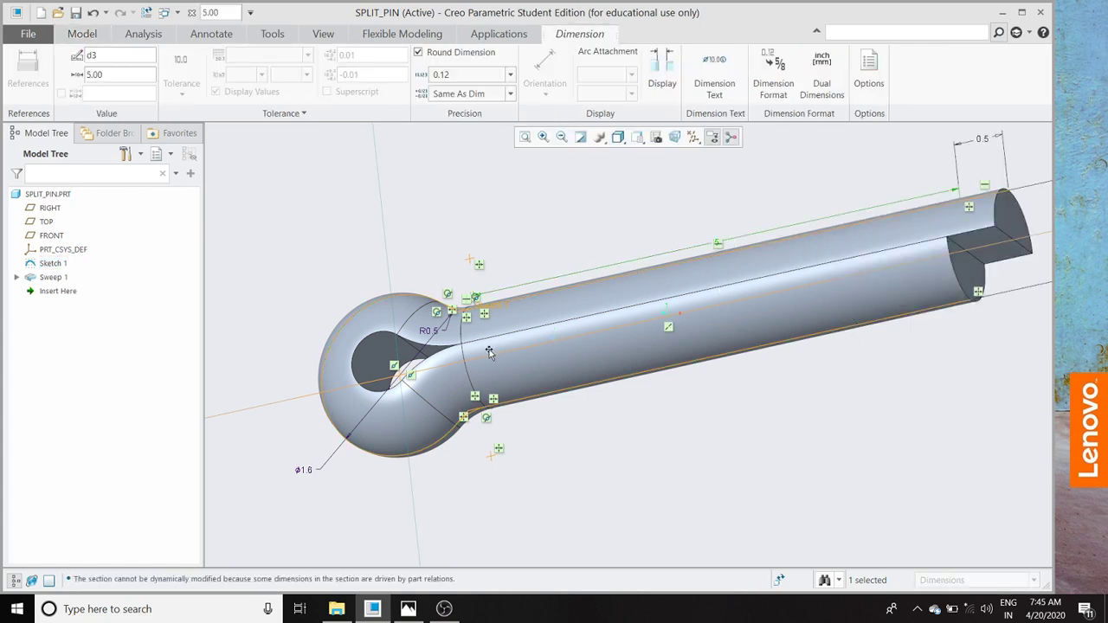
key(Return)
click(82, 34)
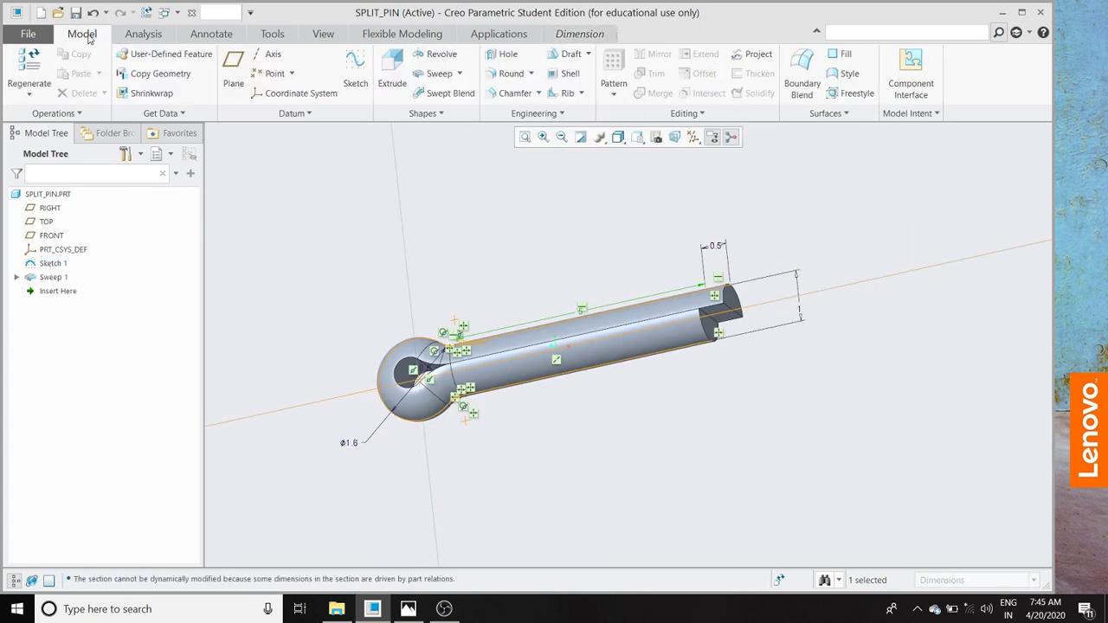
click(514, 250)
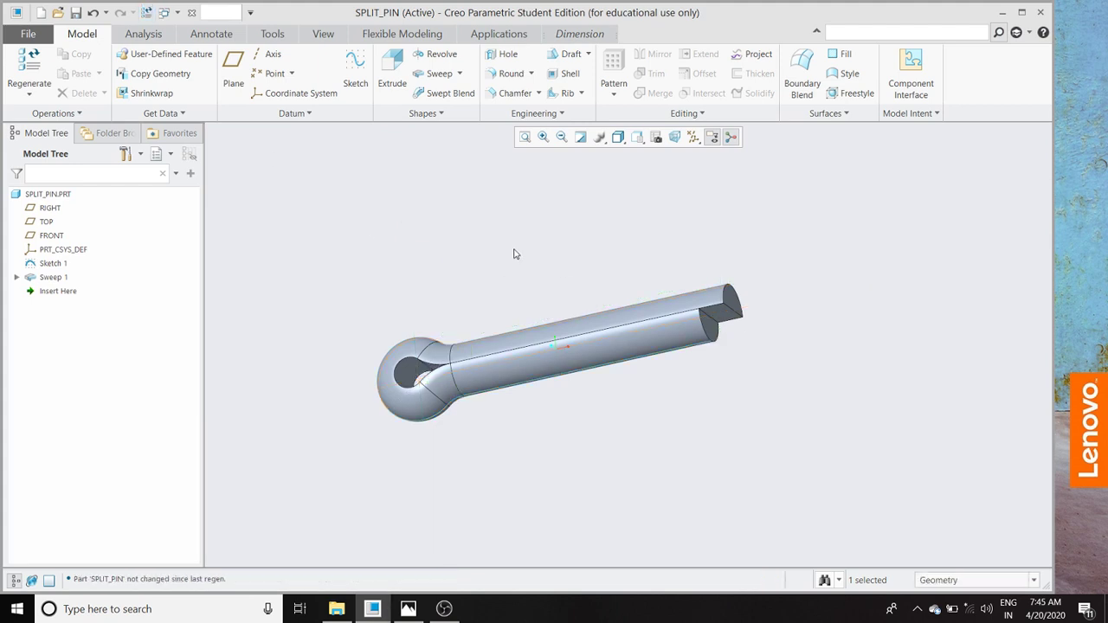
Chamfer the inner edges at both leg ends with a D x D chamfer driven by the feature relation PIN_DIA/4
click(517, 95)
middle_drag(880, 396, 738, 357)
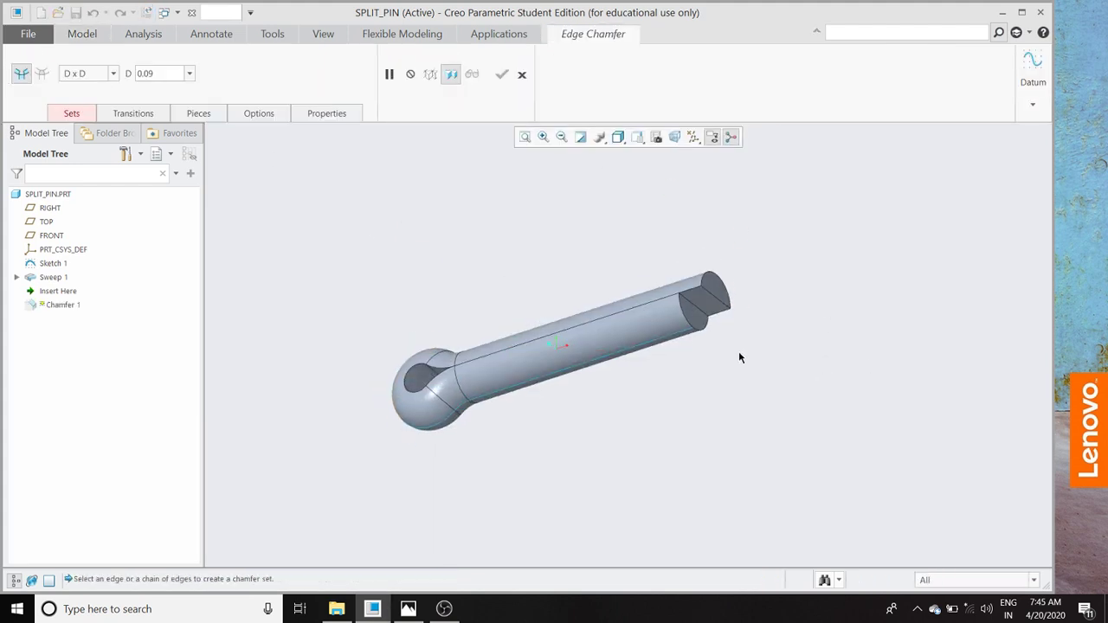
click(694, 307)
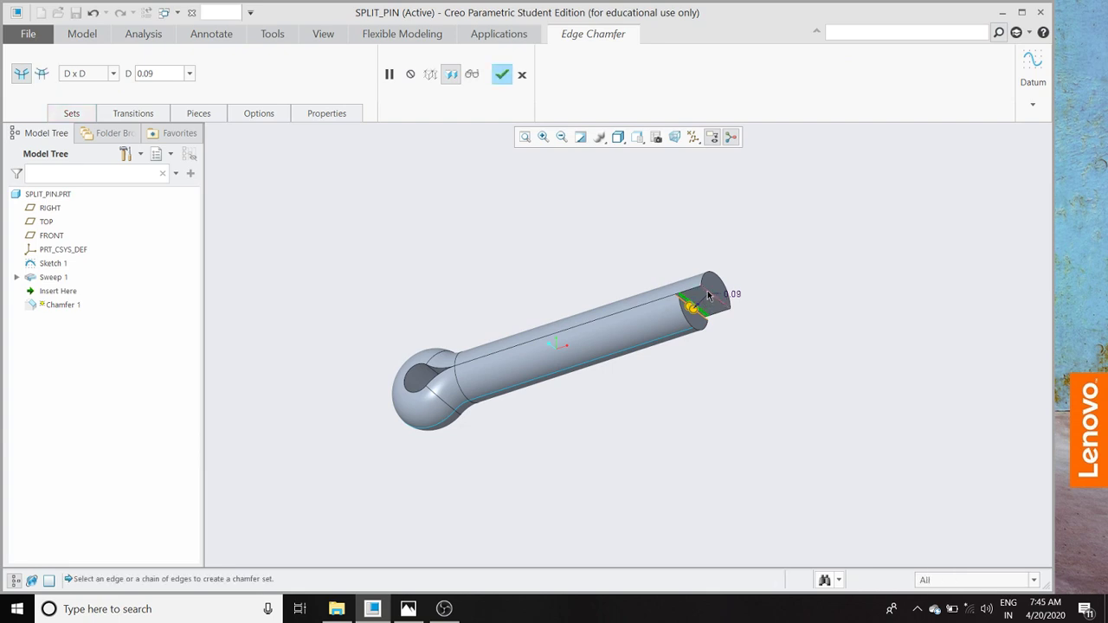
double_click(166, 73)
text(PIN_DIA/4)
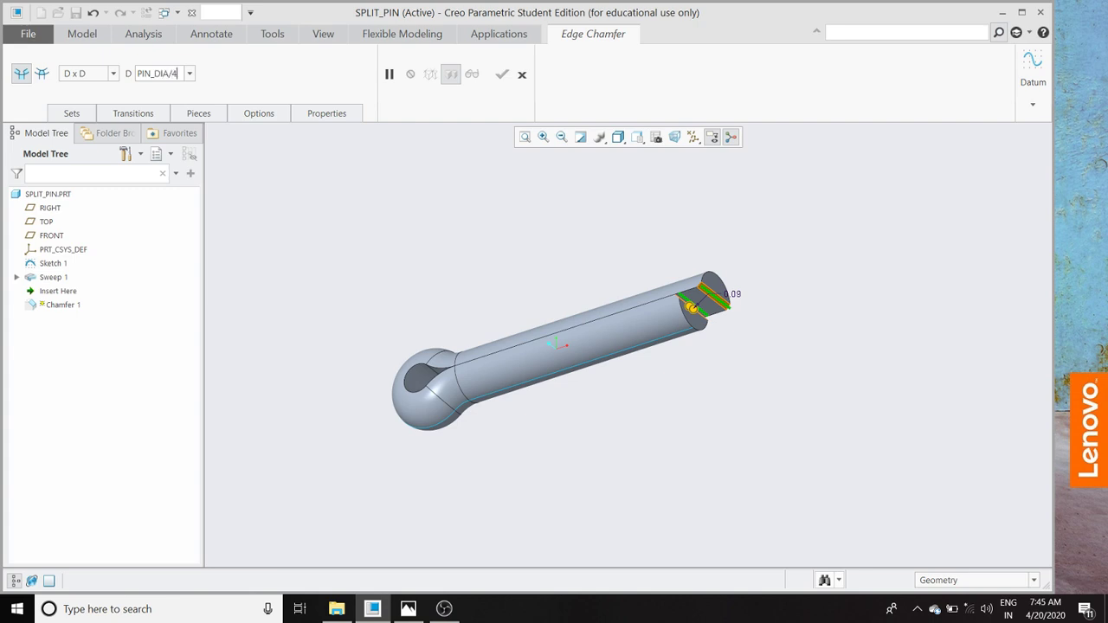
key(Return)
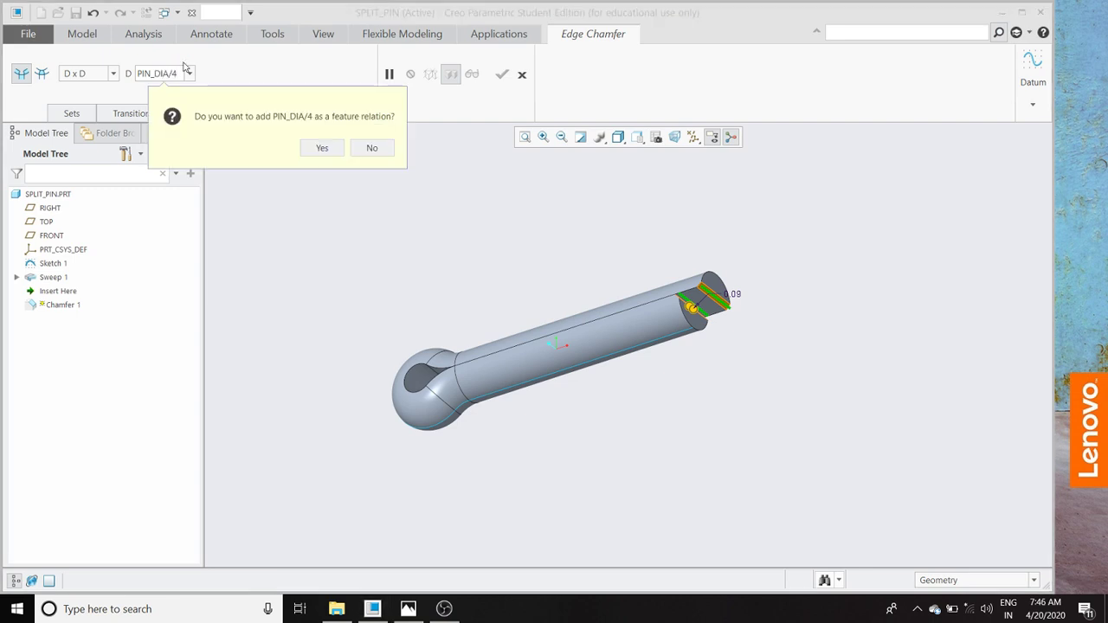
click(322, 146)
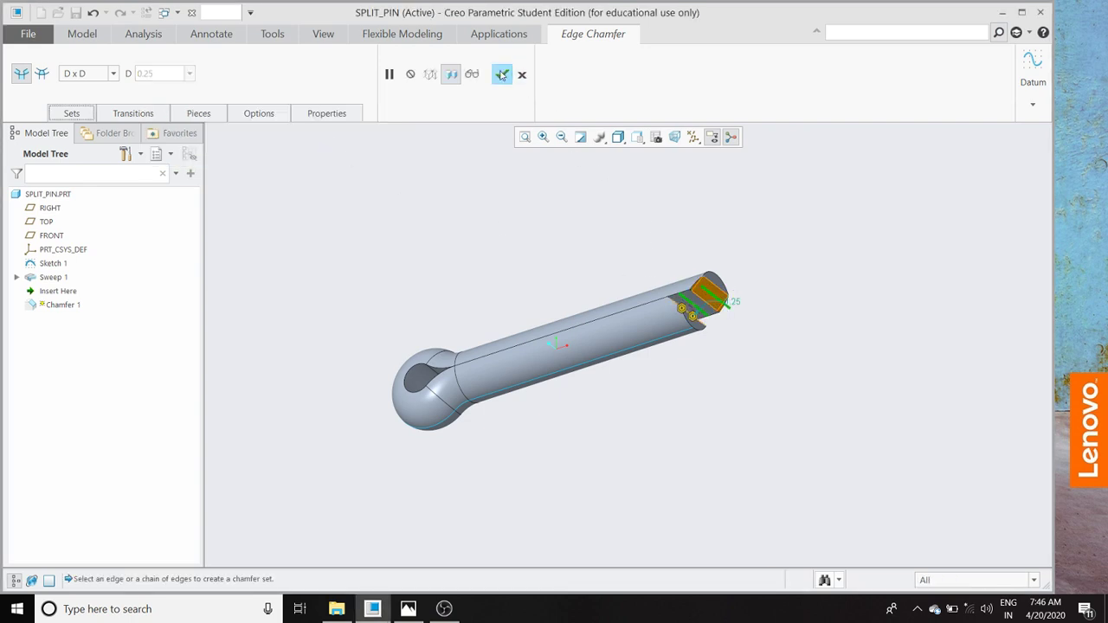
click(502, 73)
Start a sketch on the FRONT datum plane running lengthwise through the pin, showing the datum planes for selection and hiding them in the sketch
middle_drag(505, 245, 620, 241)
click(693, 137)
click(726, 215)
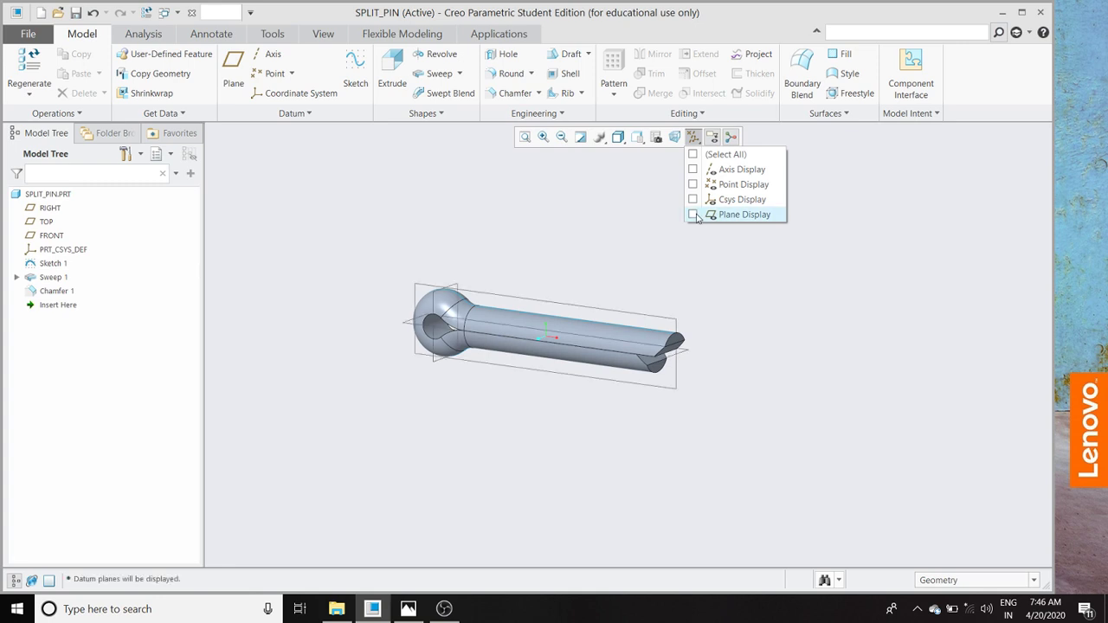
click(351, 76)
click(672, 386)
click(1034, 337)
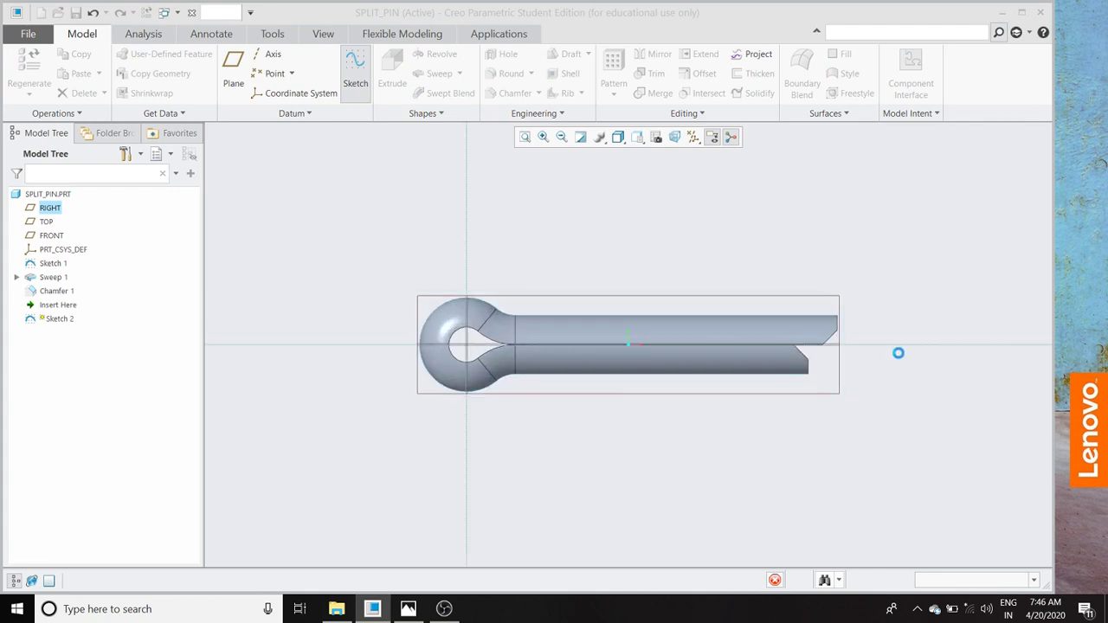
click(637, 136)
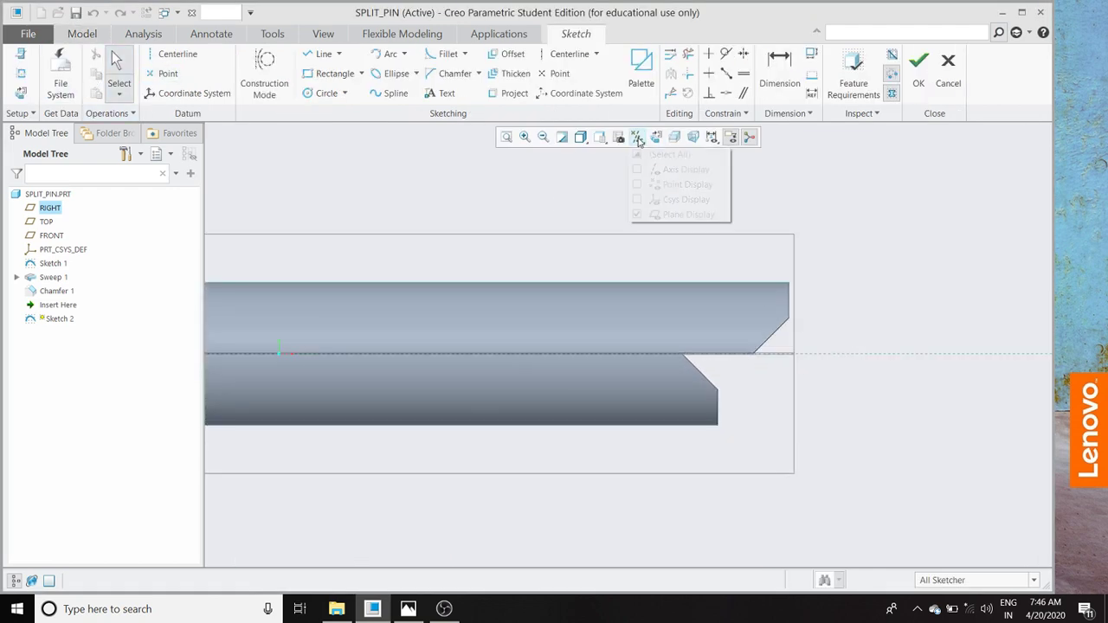
click(657, 213)
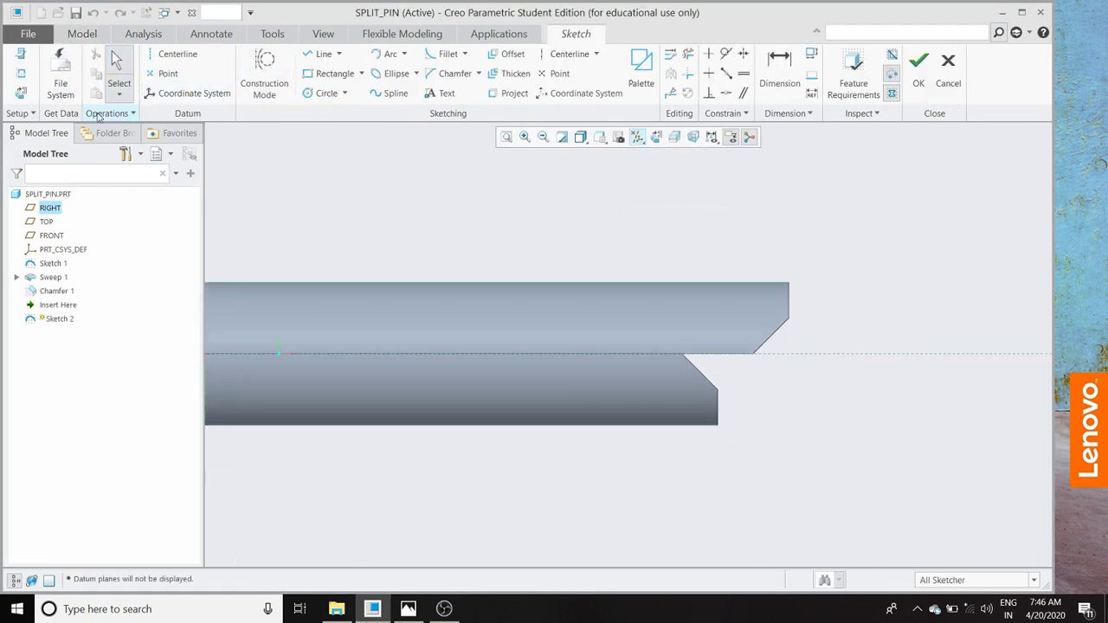
Add the chamfer faces, the leg end faces and the legs' outer silhouette edges as sketch references
click(21, 73)
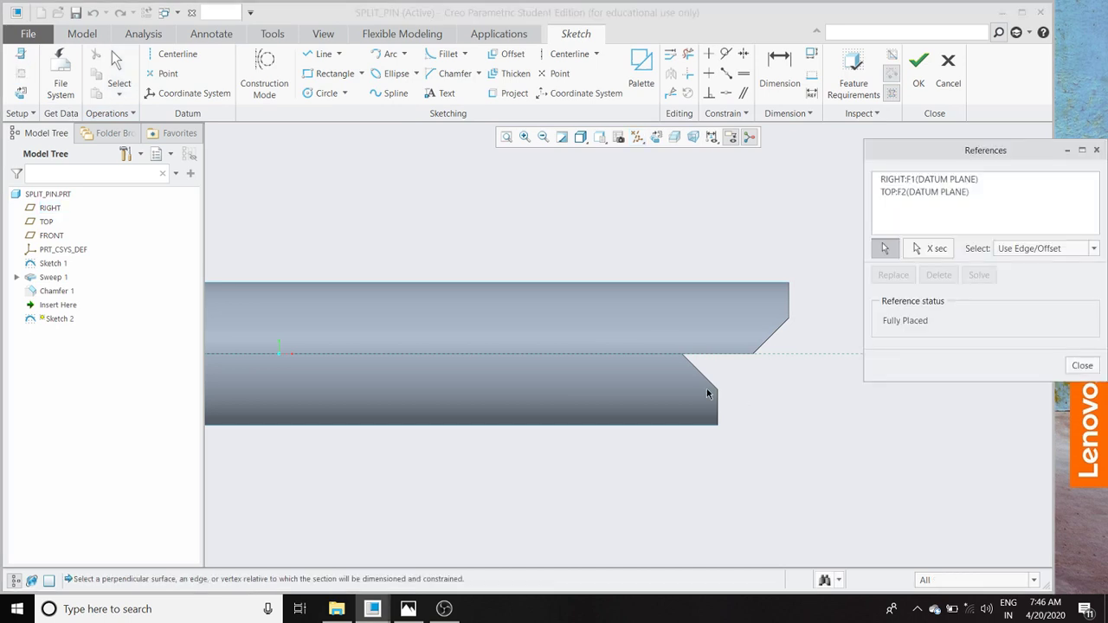
click(709, 387)
click(702, 430)
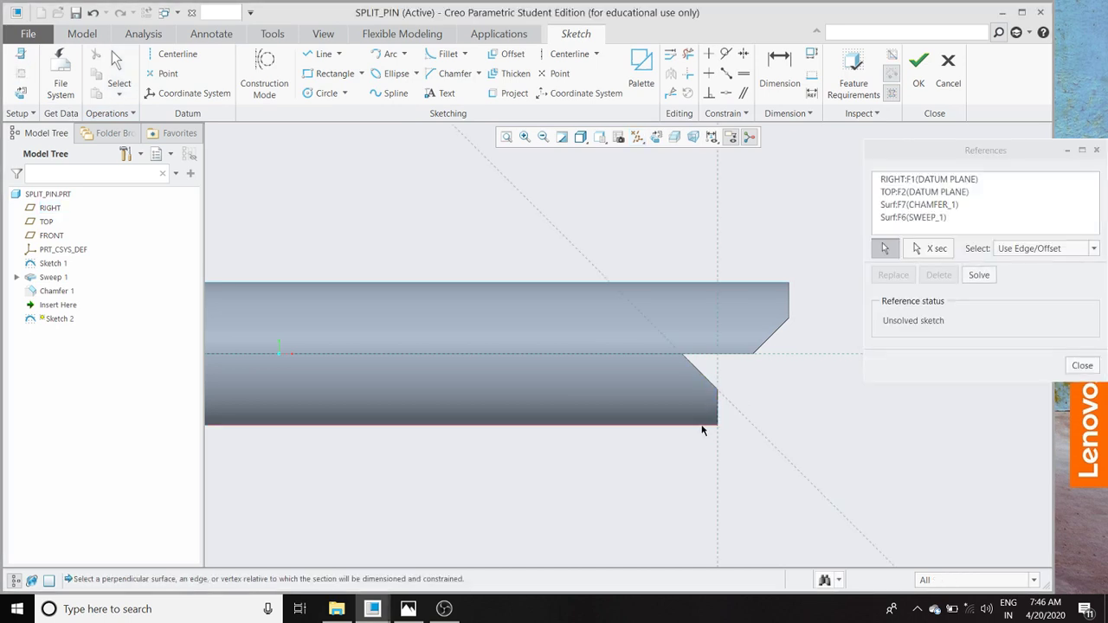
click(702, 430)
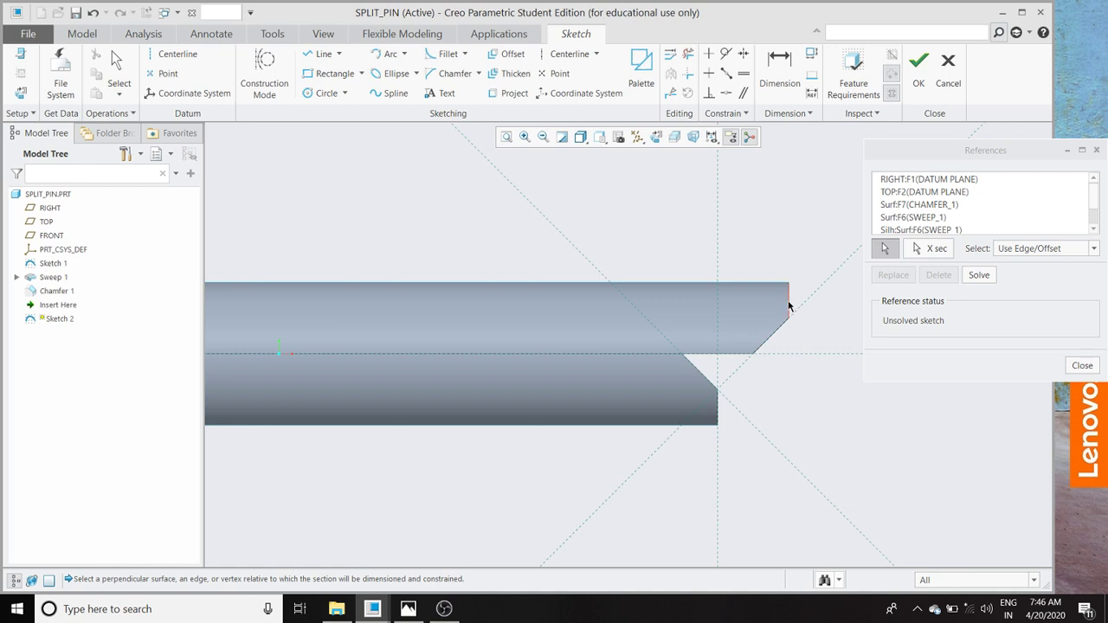
click(789, 306)
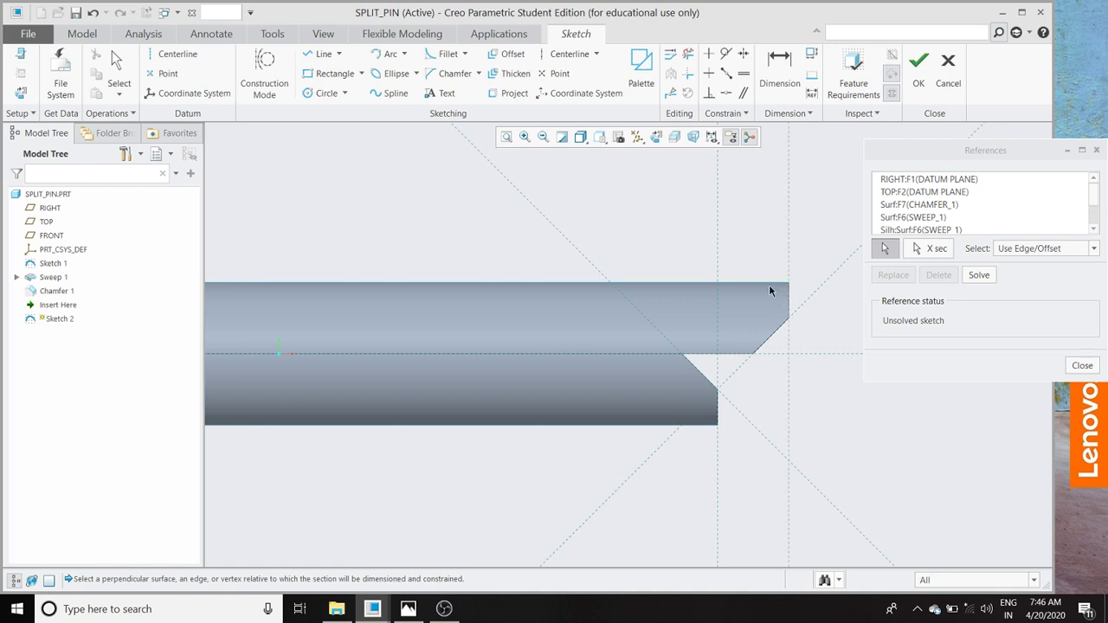
click(1082, 365)
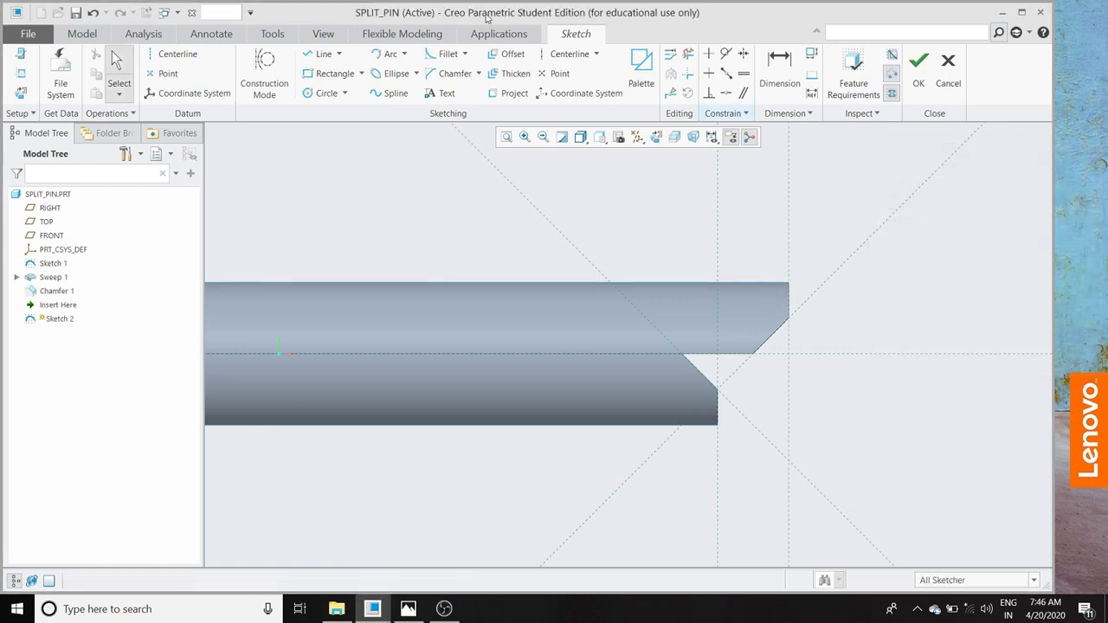
Draw a closed triangle at the outer corner of each leg end, with its sloping line starting where the chamfer meets the end face
click(318, 55)
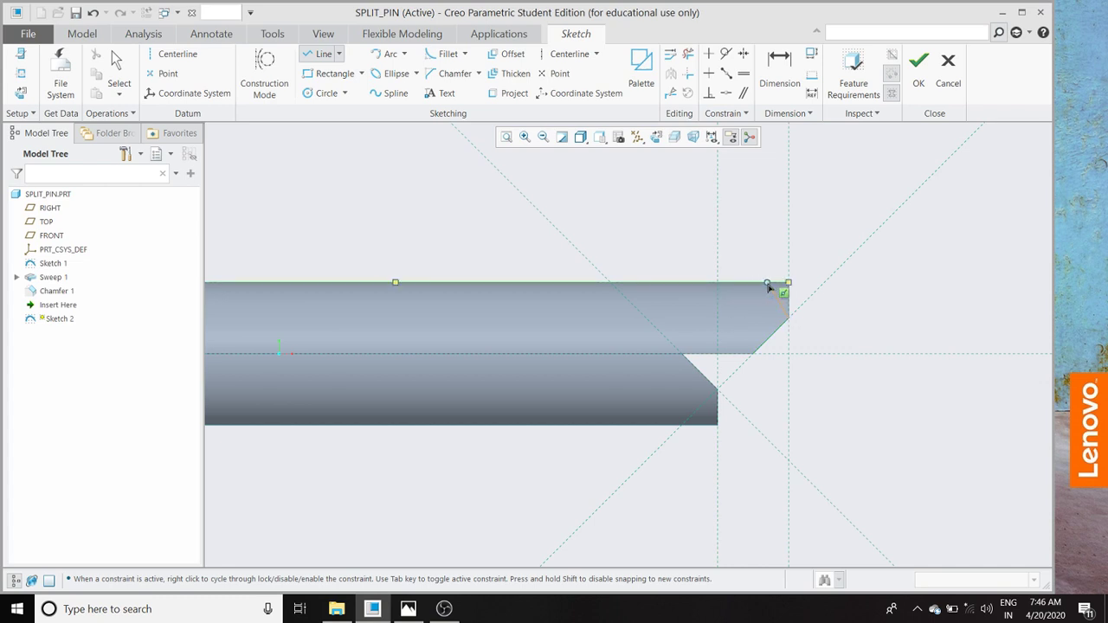
click(766, 283)
click(788, 283)
click(788, 318)
scroll(716, 421, down, 3)
click(717, 389)
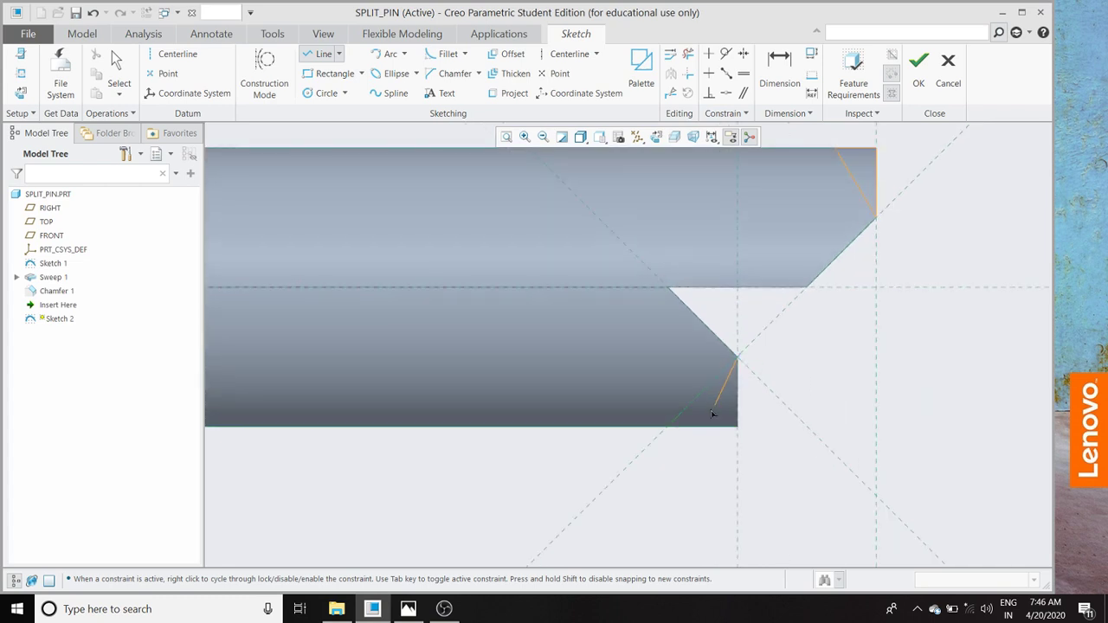
click(707, 426)
click(736, 426)
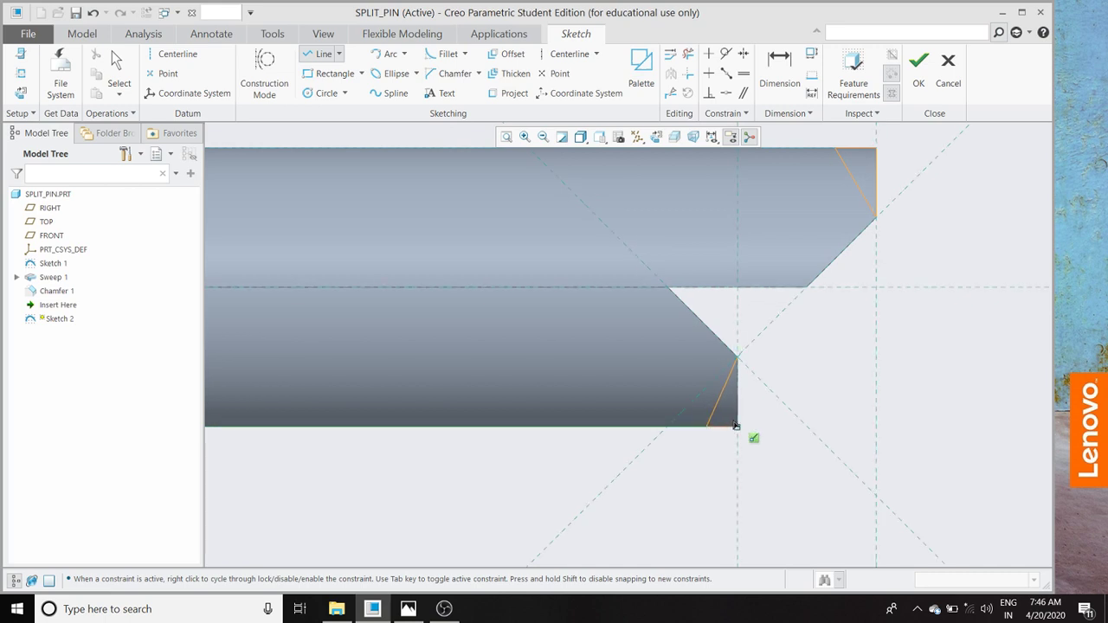
click(736, 357)
middle_click(751, 444)
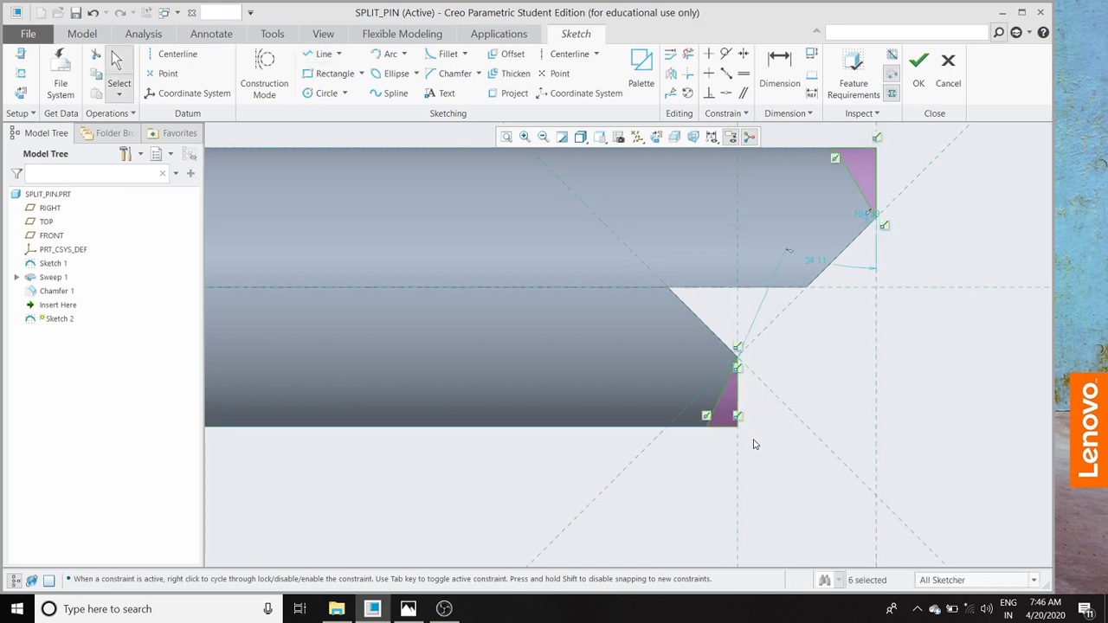
Constrain each triangle's sloping line perpendicular to the adjacent chamfer edge and finish the sketch
click(709, 94)
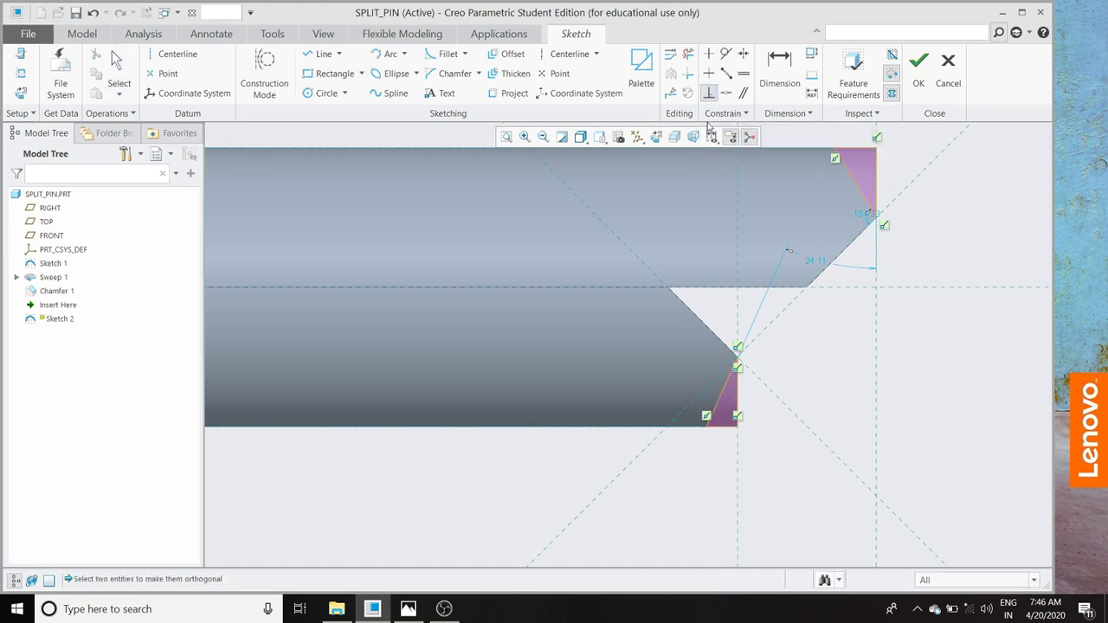
click(855, 243)
click(860, 191)
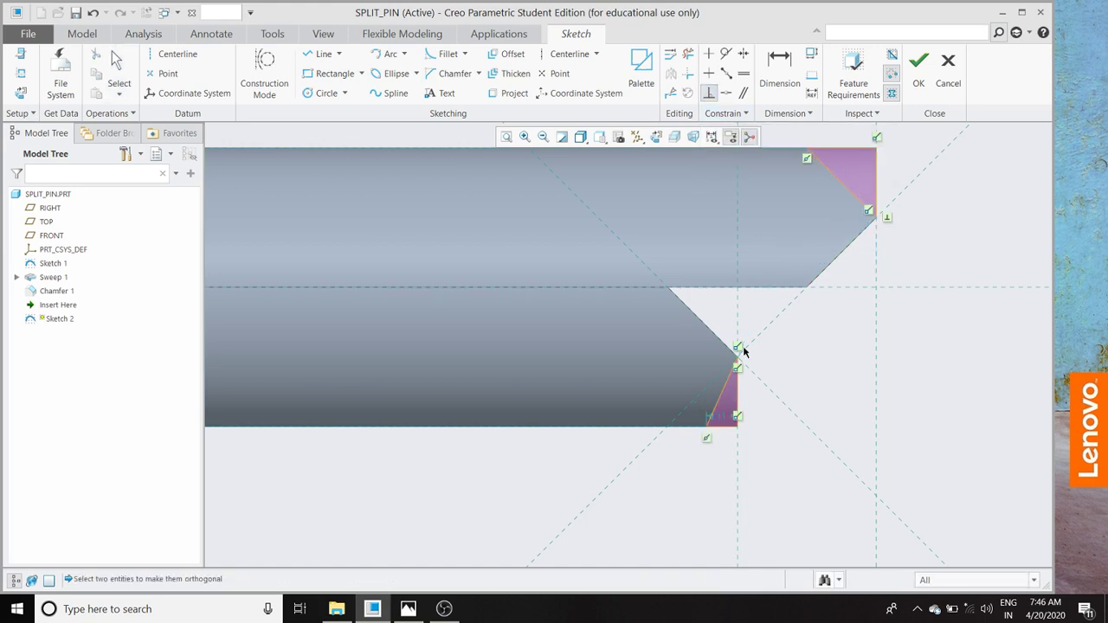
click(726, 365)
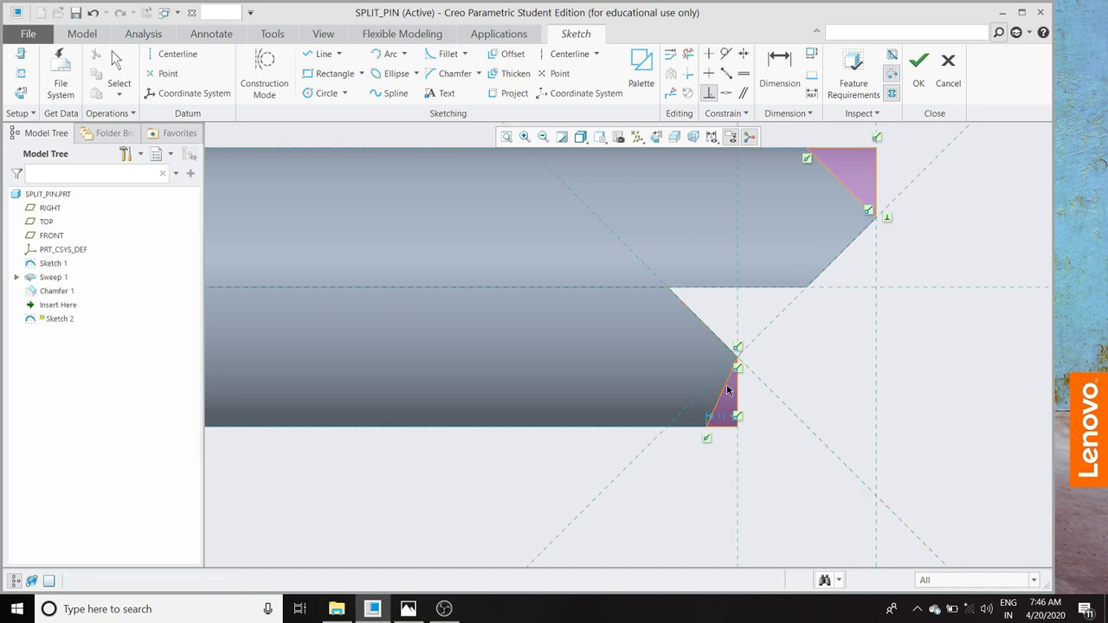
click(727, 392)
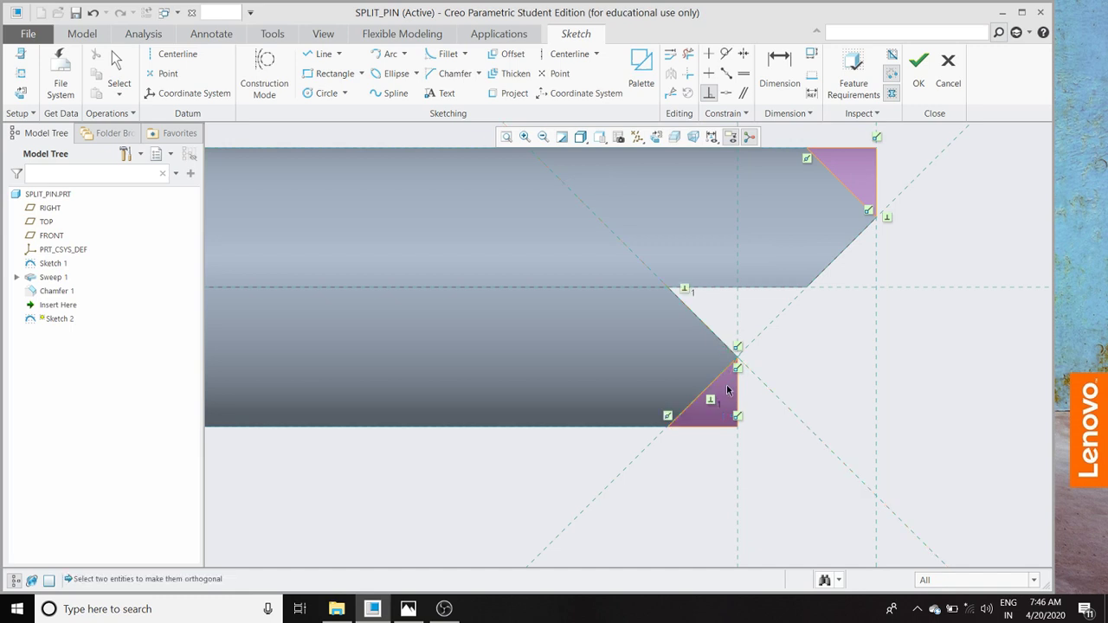
click(918, 69)
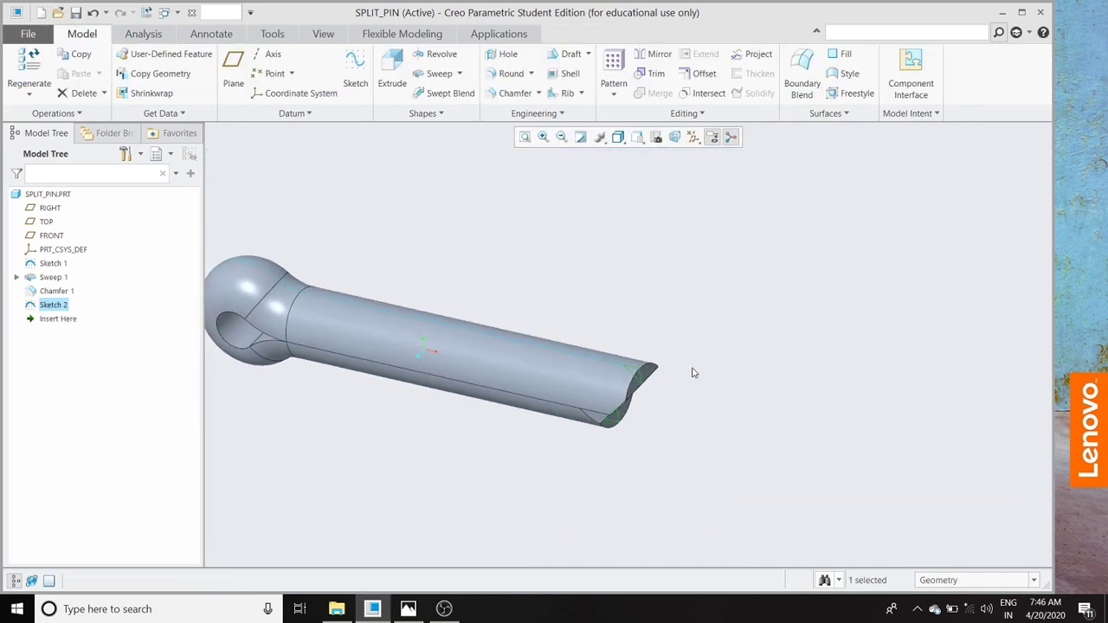
Extrude the triangle sketch as a symmetric cut through the leg ends with depth PIN_DIA, added as a feature relation
click(387, 76)
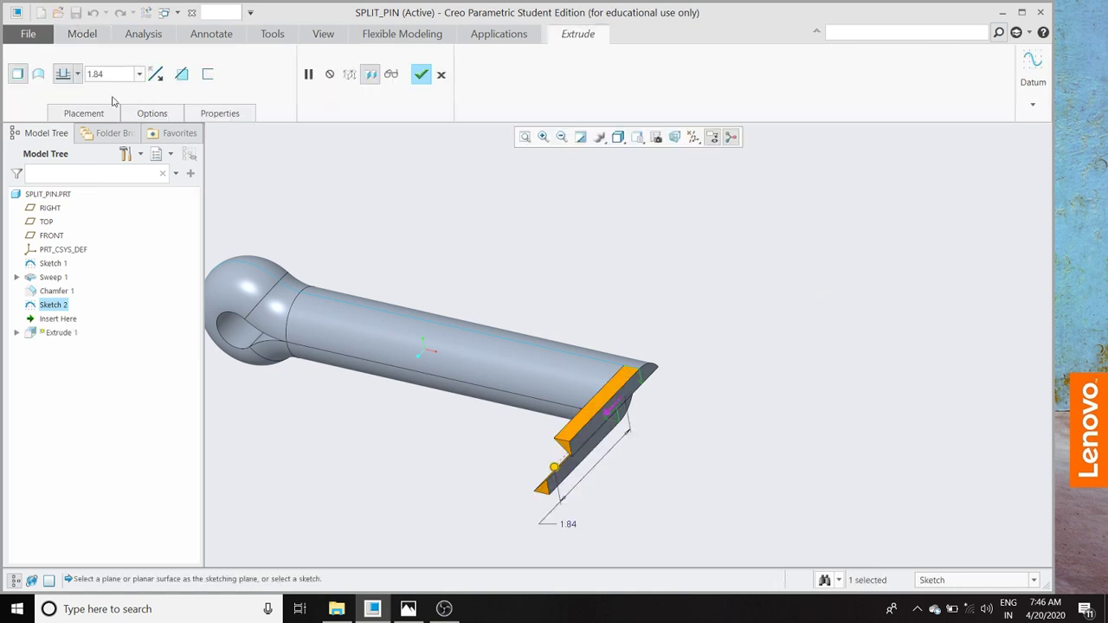
click(78, 74)
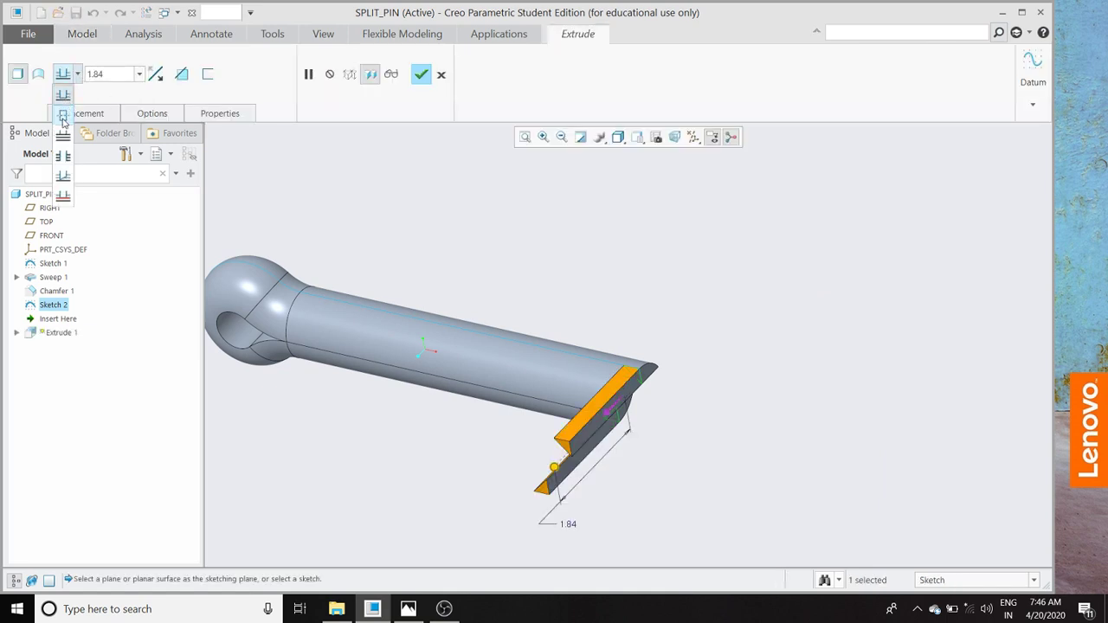
click(62, 115)
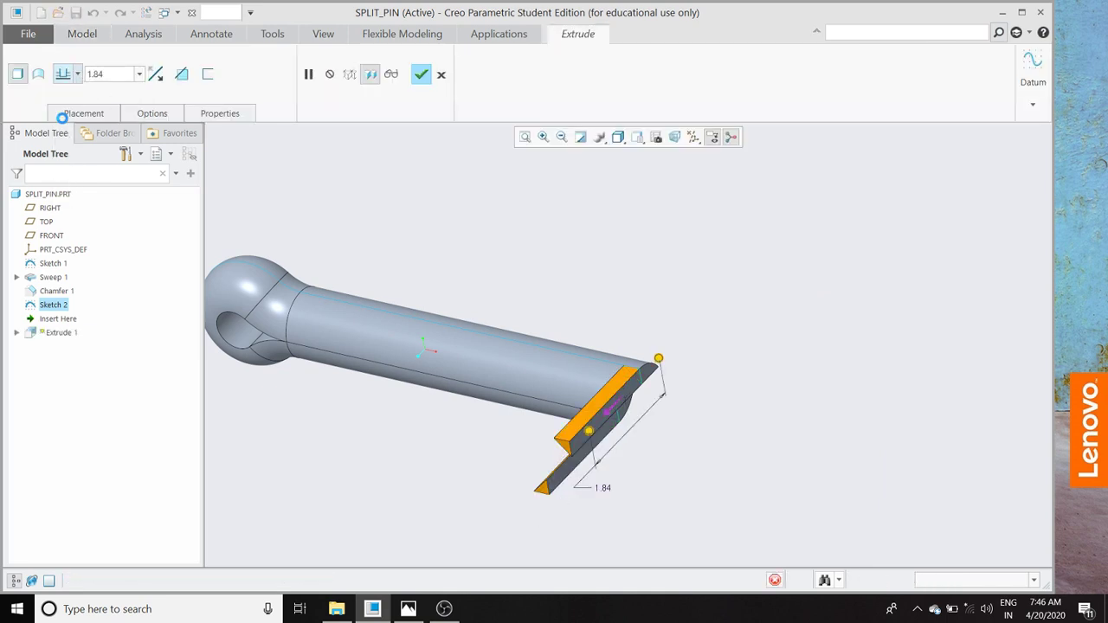
click(181, 74)
click(119, 76)
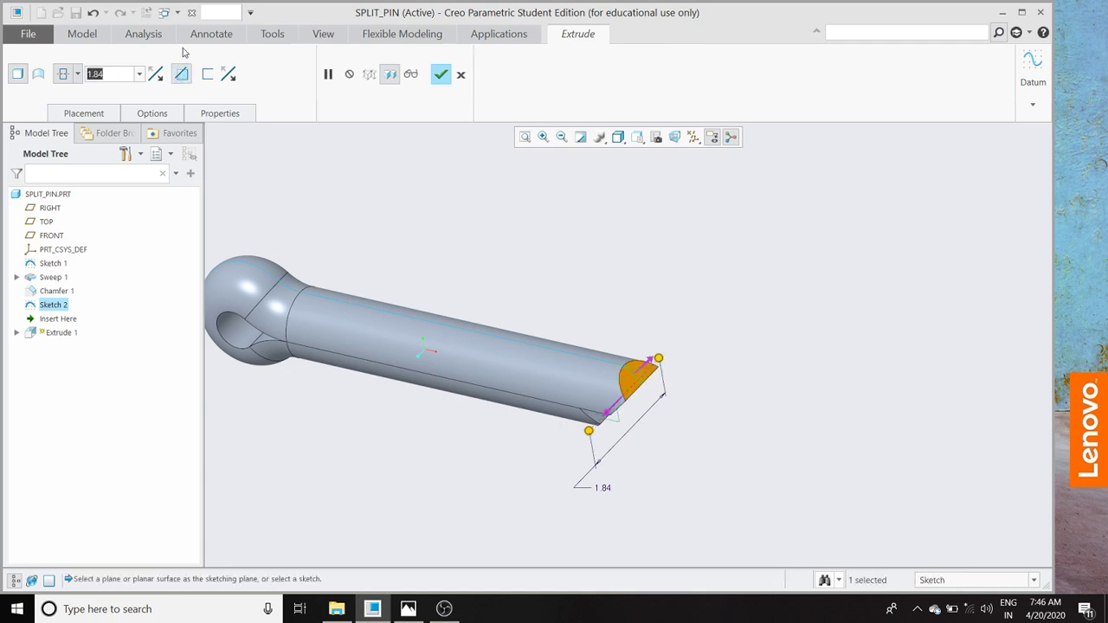
text(P)
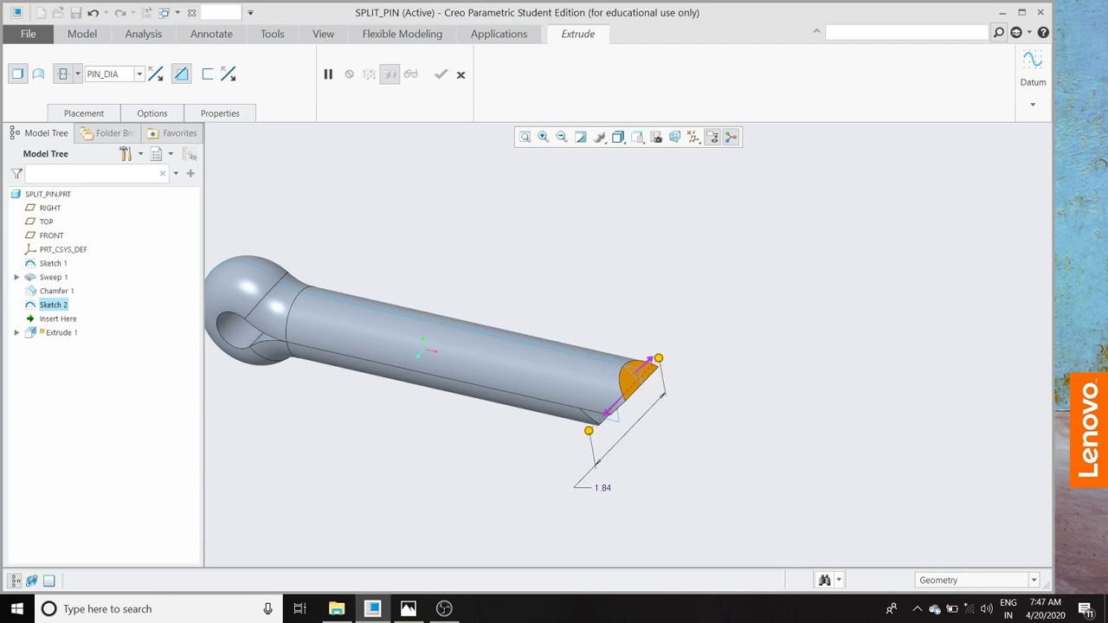
text(IN_DIA)
key(Return)
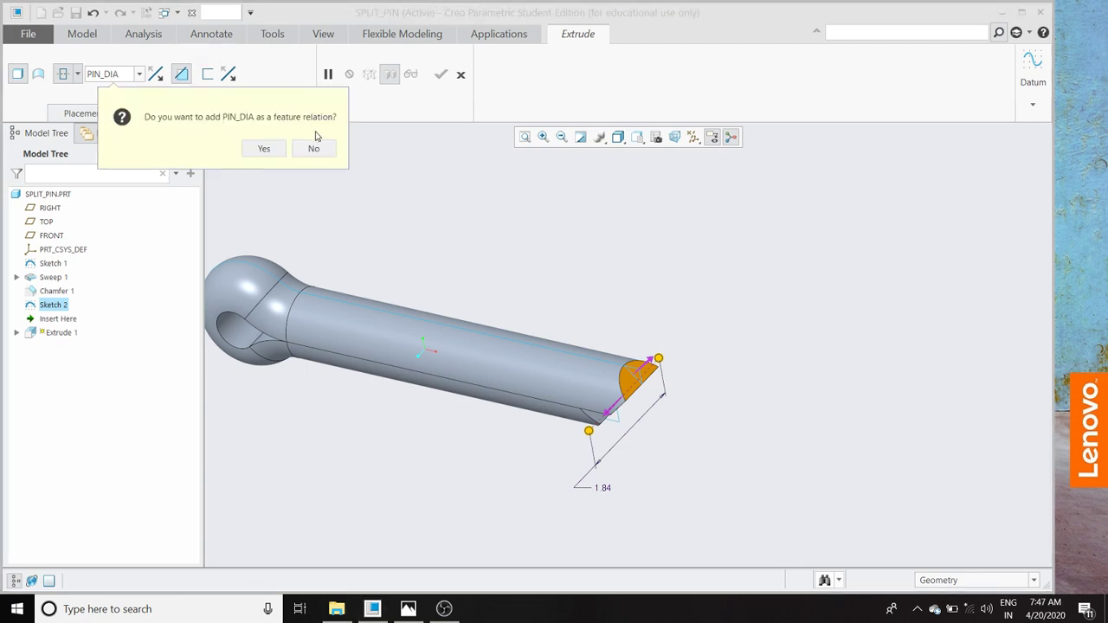
click(263, 148)
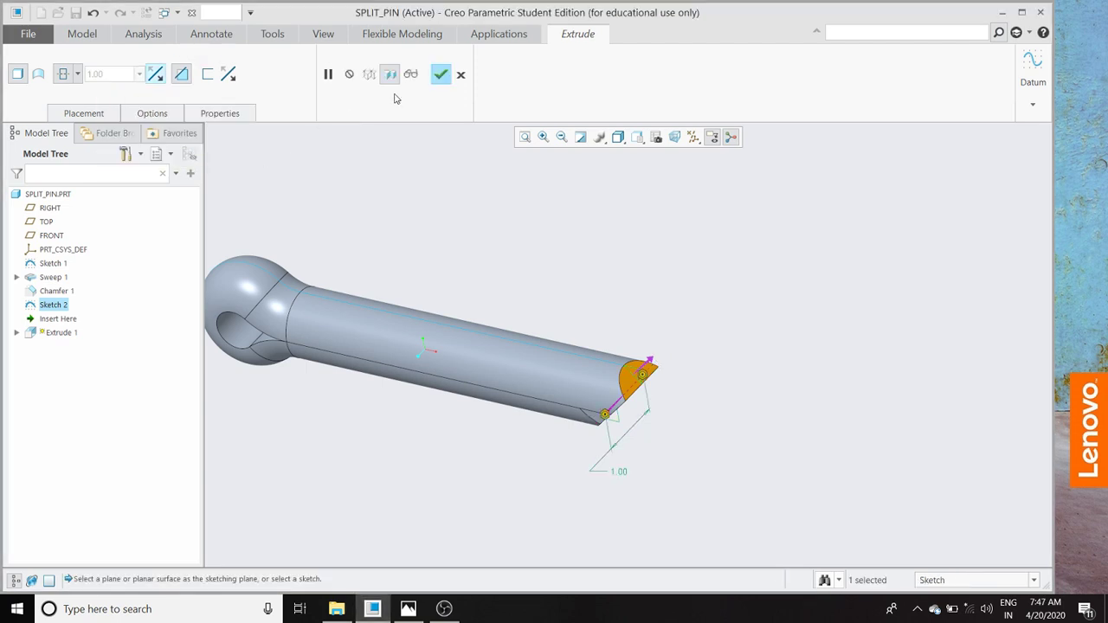
click(439, 76)
scroll(731, 323, up, 2)
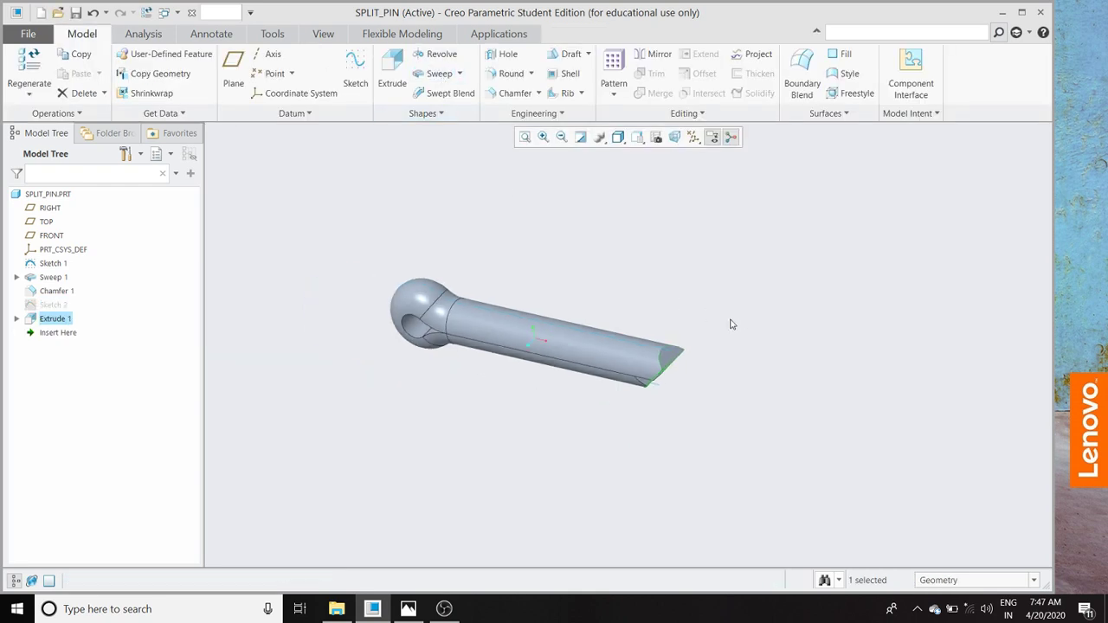
click(728, 313)
Hide Sketch 1 and save the part as SPLIT_PIN.PRT in the pin_del folder
middle_drag(353, 439, 378, 410)
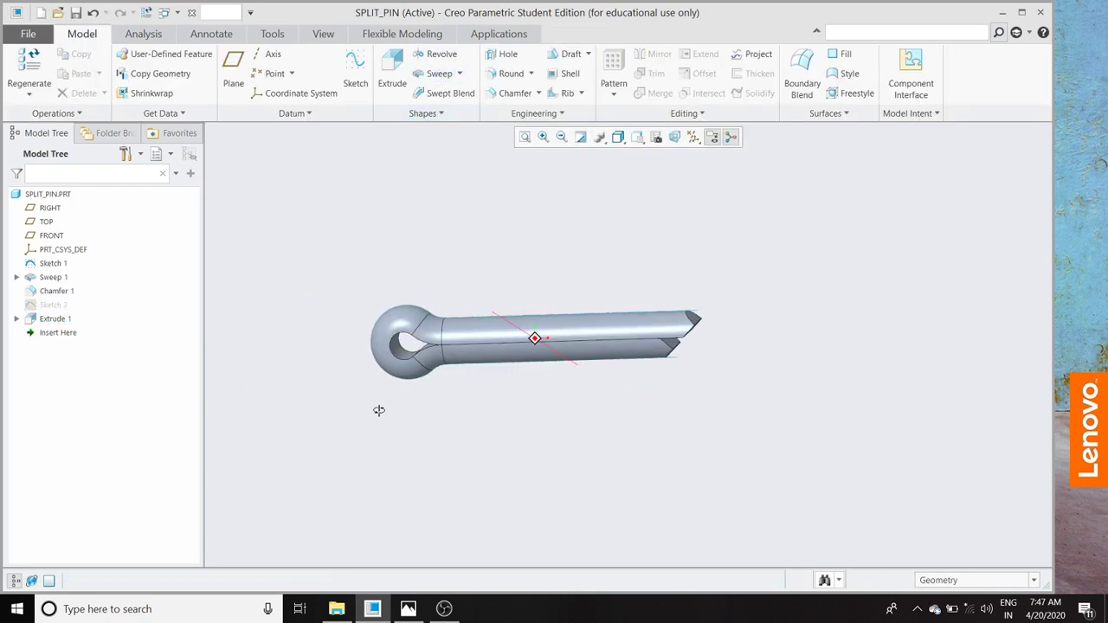
click(697, 318)
click(742, 275)
mouse_move(741, 309)
middle_down()
mouse_move(712, 312)
mouse_move(729, 304)
mouse_move(766, 225)
mouse_move(750, 269)
mouse_move(627, 373)
mouse_move(736, 297)
mouse_move(729, 266)
mouse_move(727, 308)
middle_up()
key(ctrl+s)
click(424, 516)
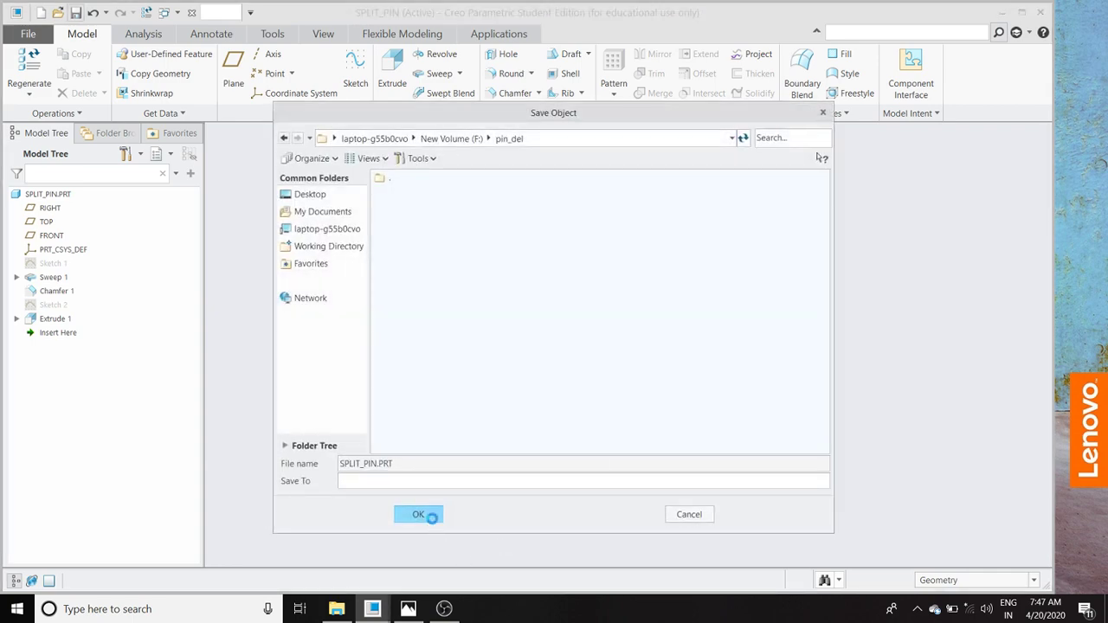
Create a family table for the split pin with Sketch 1's dimensions d2 (PIN_DIA), d3 and d4 as columns
click(272, 34)
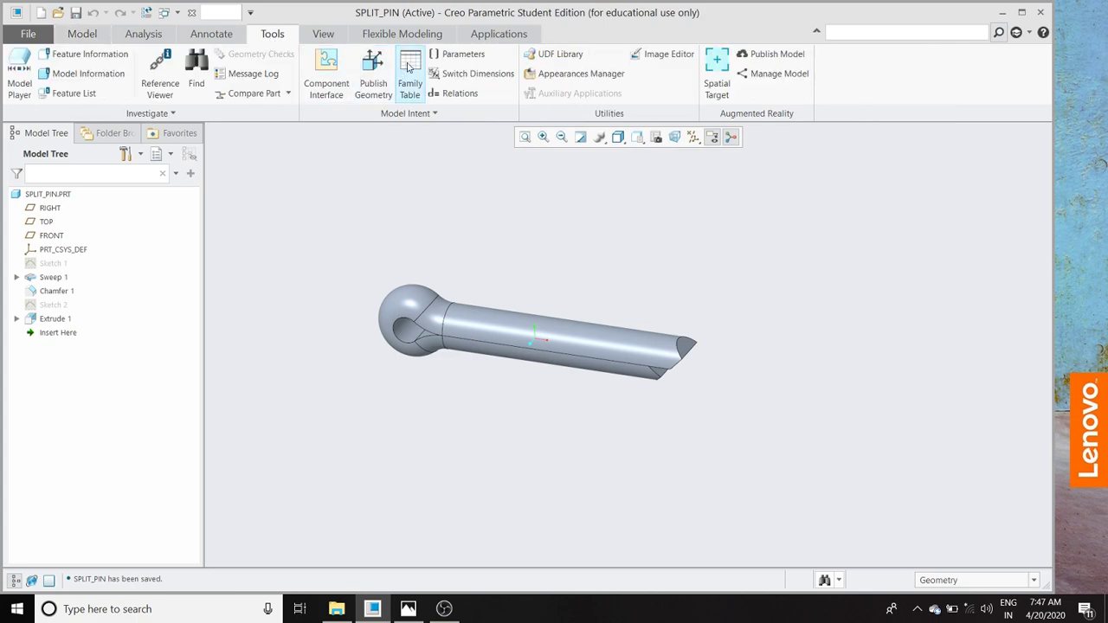
click(410, 69)
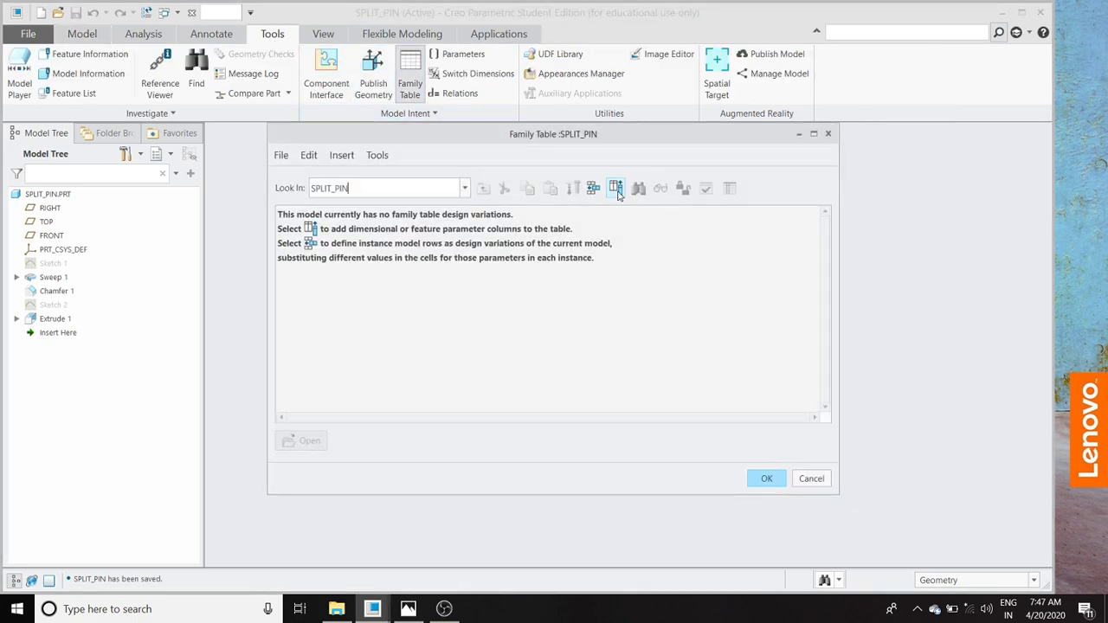
click(615, 189)
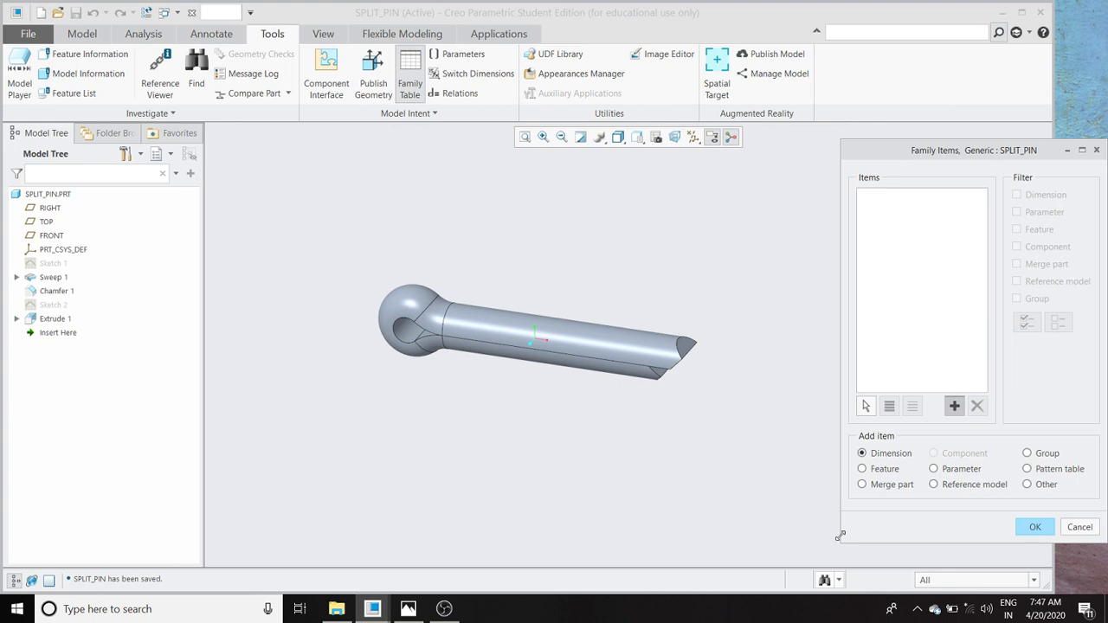
click(519, 337)
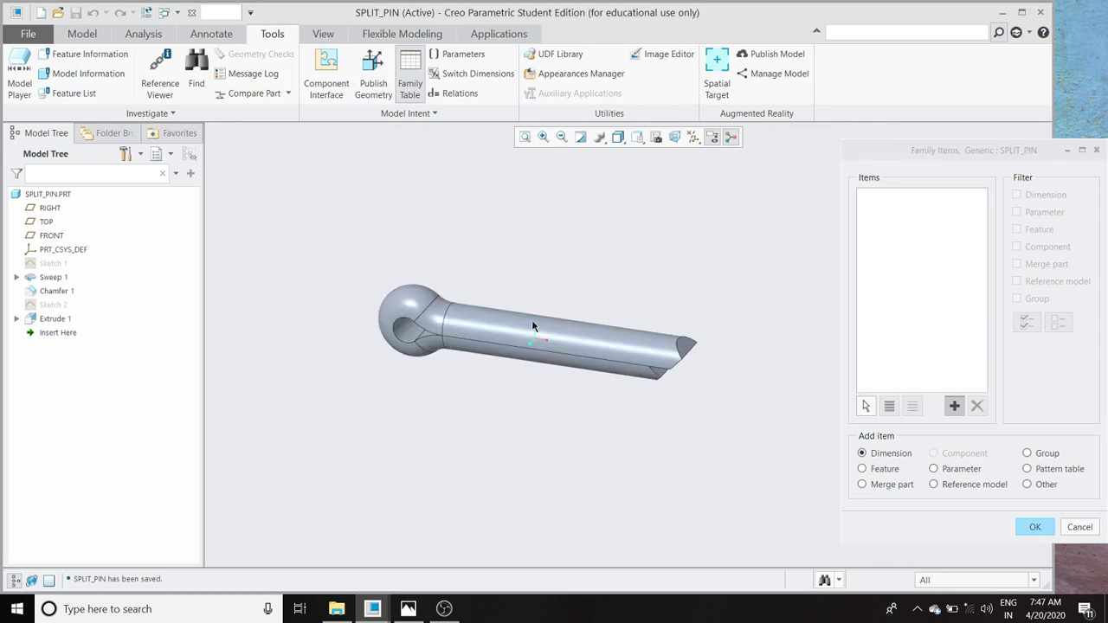
click(51, 263)
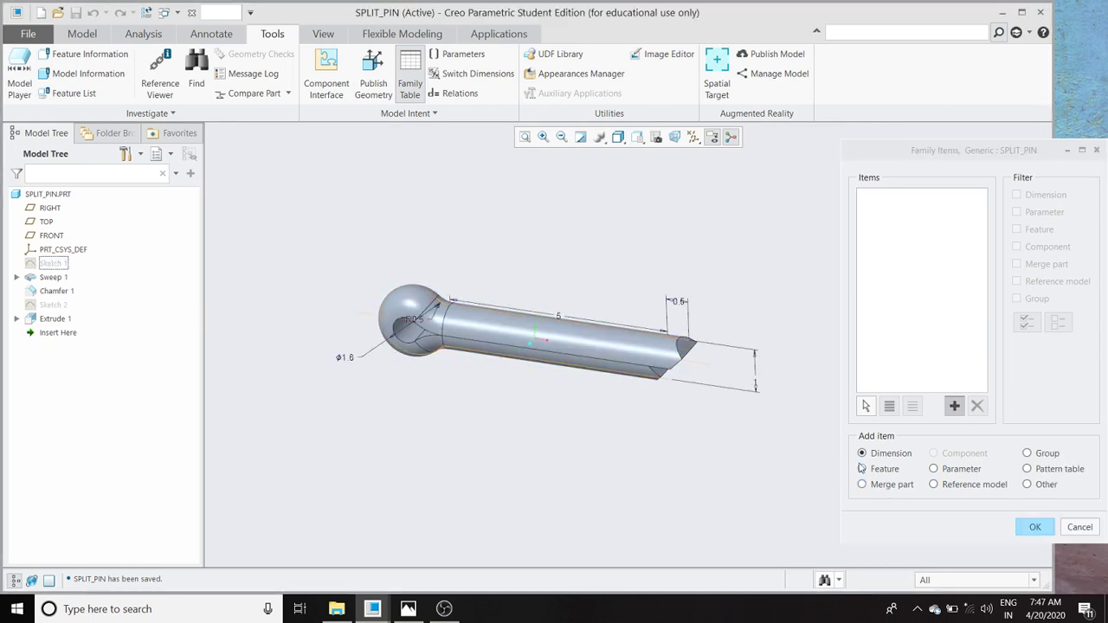
click(754, 386)
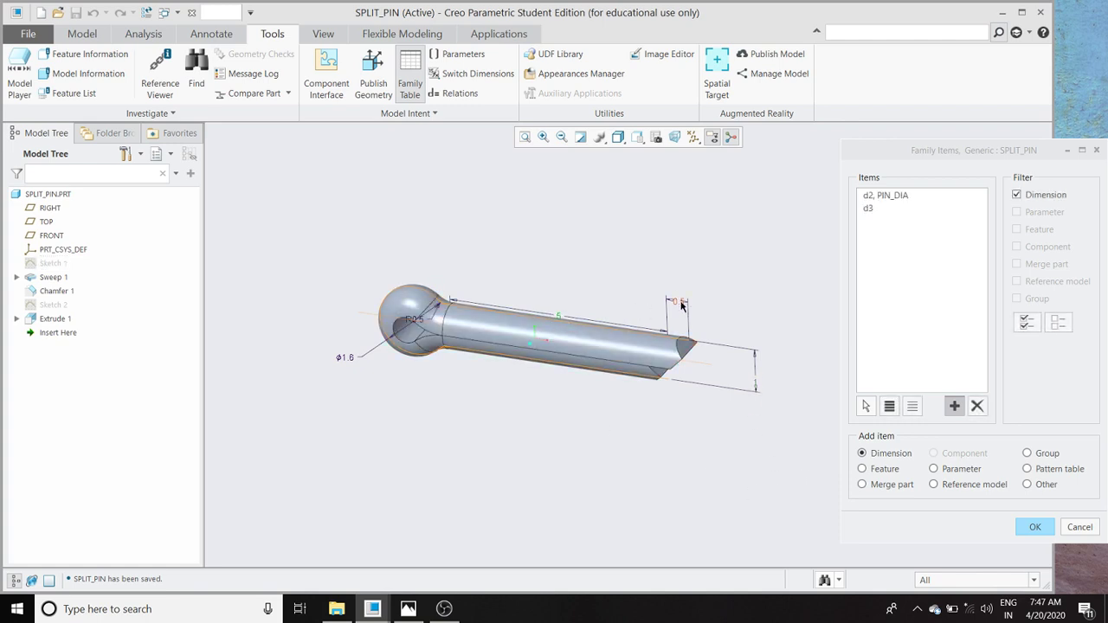
click(1039, 527)
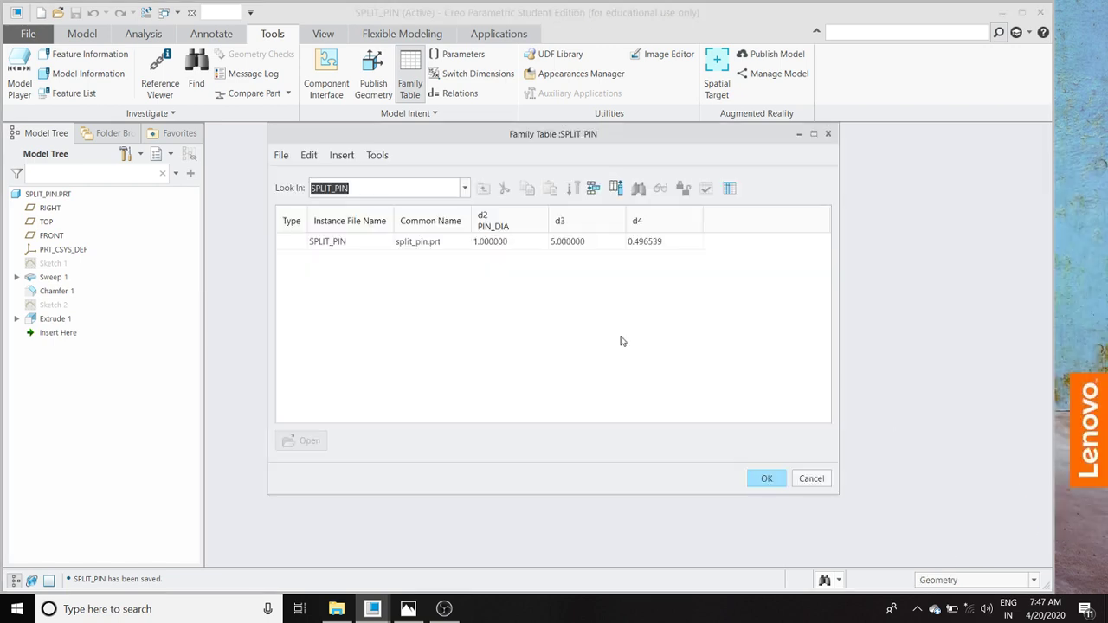
Add nine instances to the family table and name them 2, 3, 4, 5, 6, 7, 8, 9 and 10
click(353, 248)
key(ctrl+i)
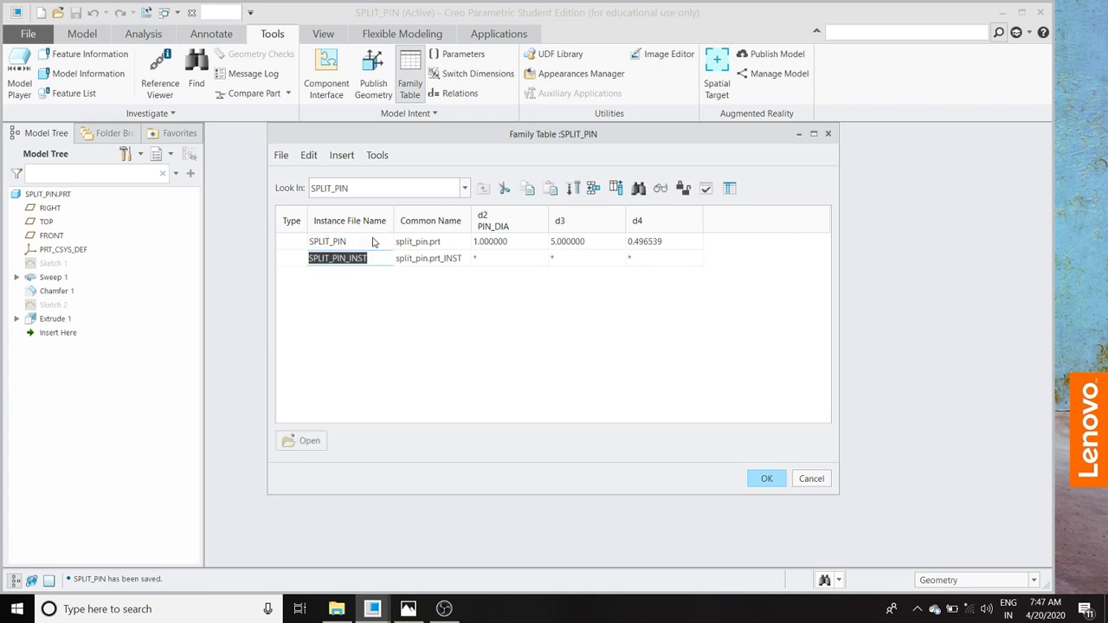
text(2)
key(ctrl+i)
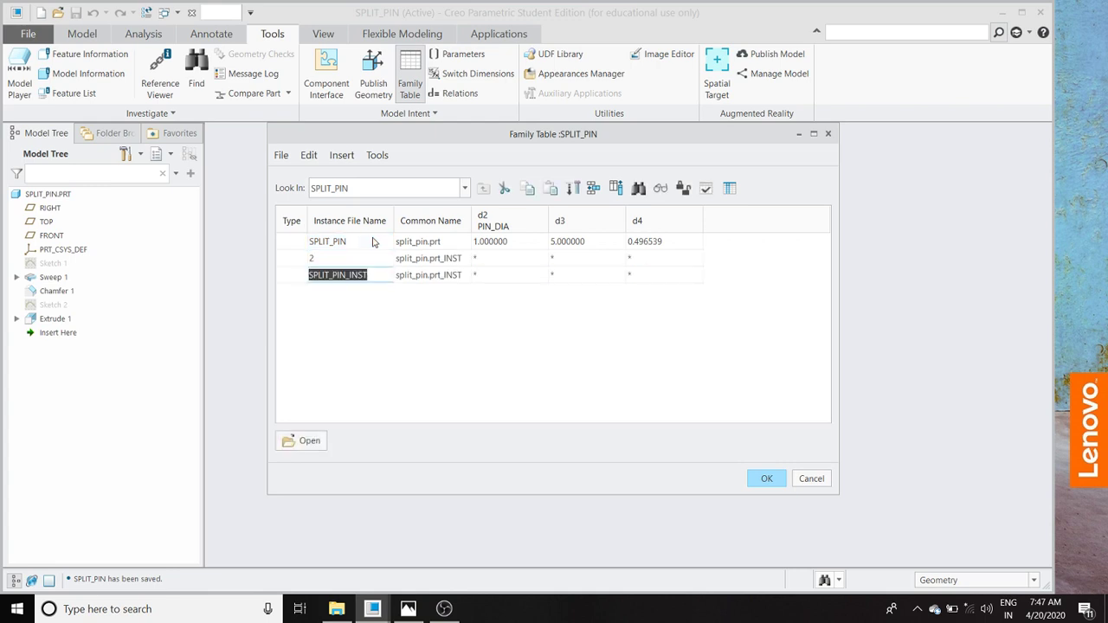
text(3)
key(ctrl+i)
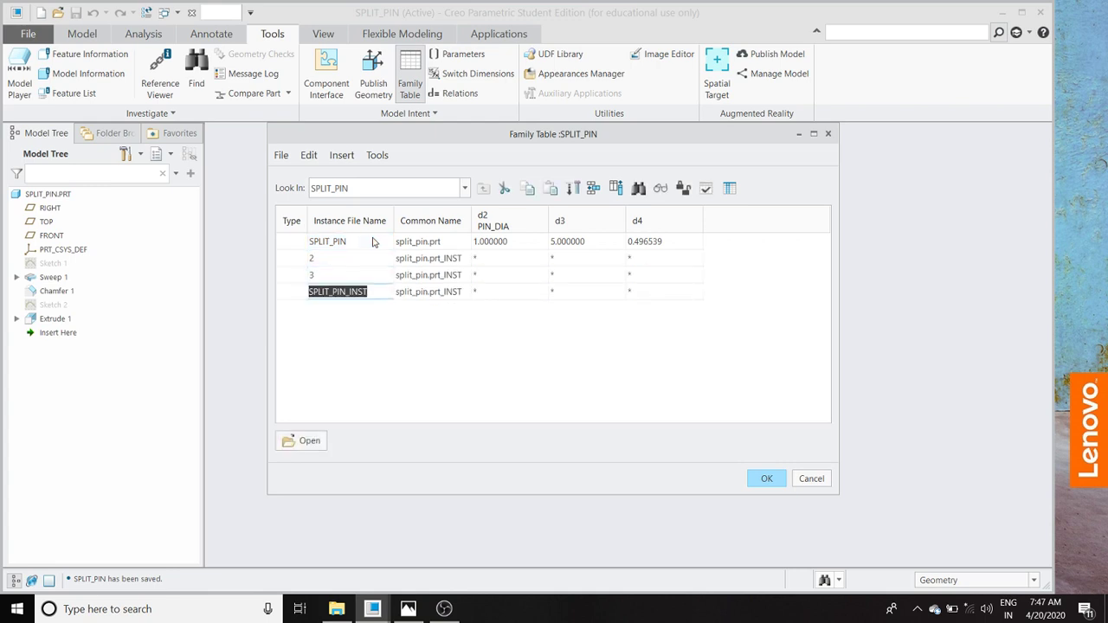
text(4)
key(ctrl+i)
text(5)
key(ctrl+i)
text(6)
key(ctrl+i)
text(7)
key(ctrl+i)
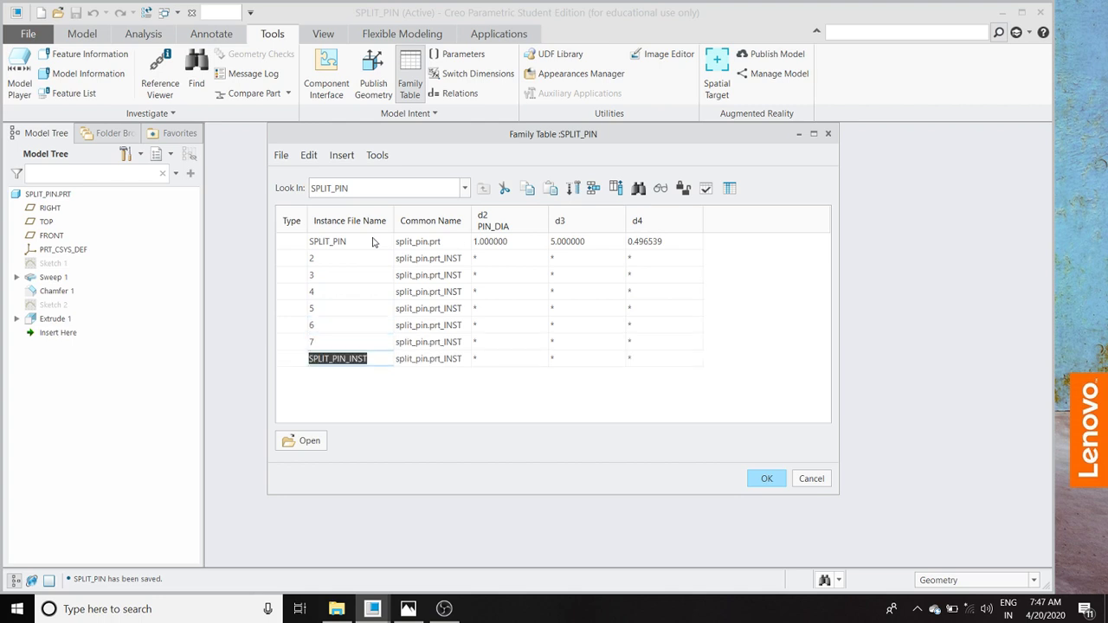
text(8)
key(ctrl+i)
text(9)
key(ctrl+i)
text(10)
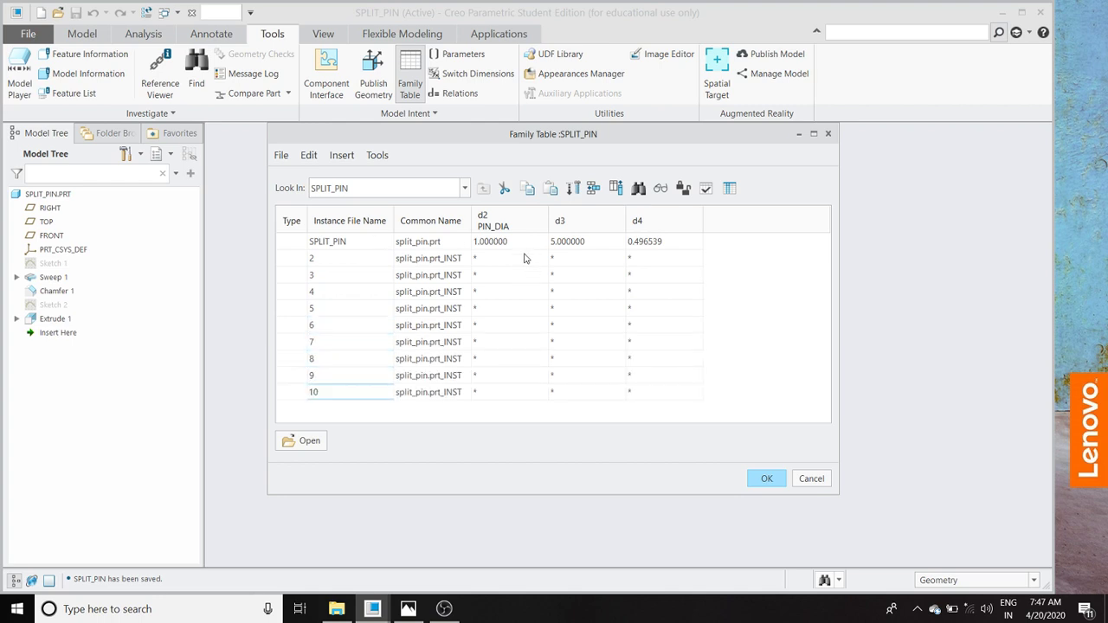
Fill the PIN_DIA column with 2, 3, 4, 5, 6, 7, 8, 9 and 10 so each instance's diameter matches its name
click(525, 257)
key(Return)
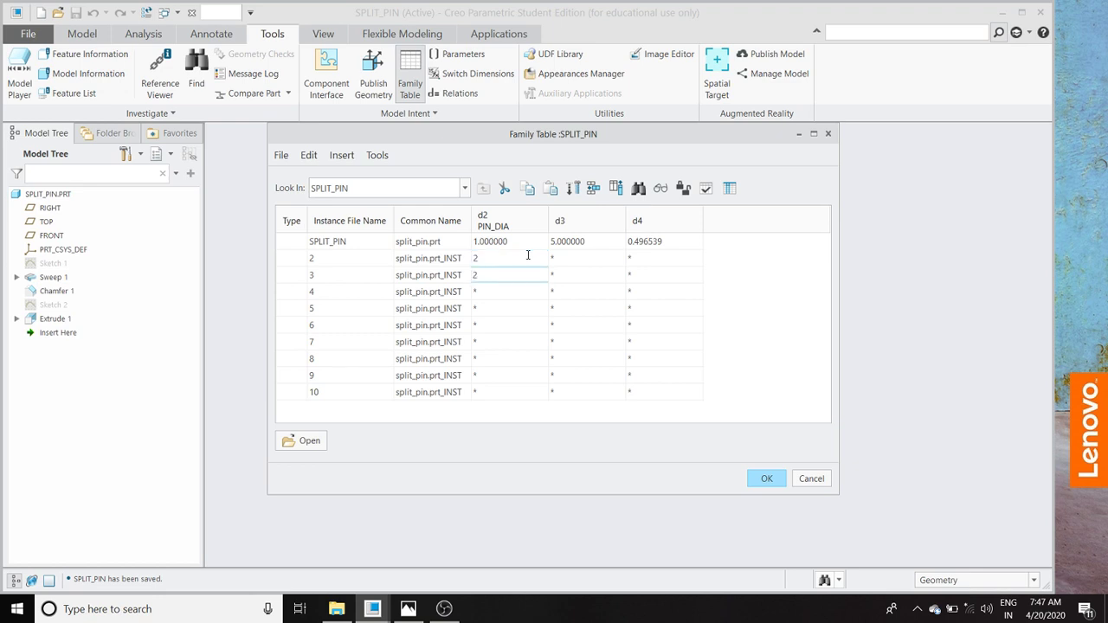
text(3)
key(Return)
text(4)
key(Return)
text(5)
key(Return)
text(6)
key(Return)
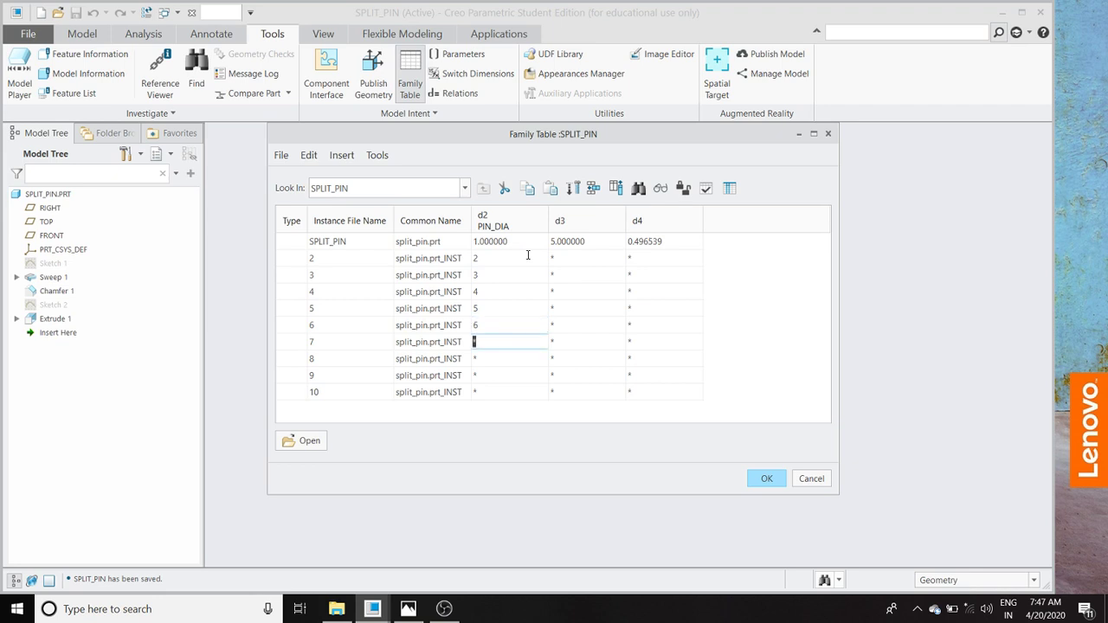
text(7)
key(Return)
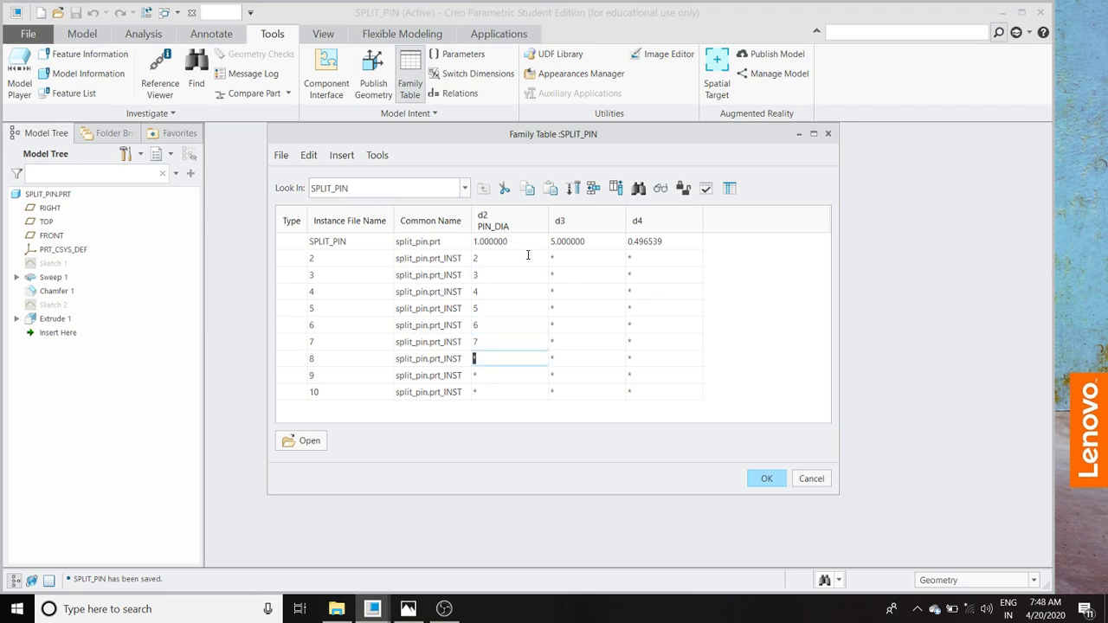
key(Return)
key(Return)
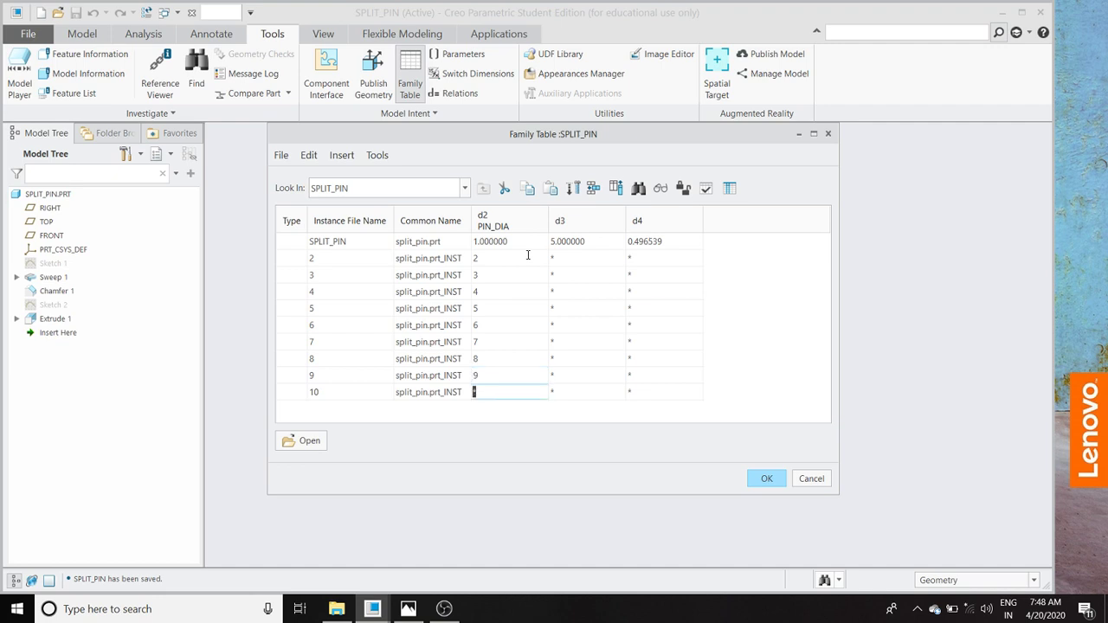
Set the d3 lengths of instances 2 to 10 to 15, 20, 25, 30, 35, 40, 45, 50 and 55
click(577, 257)
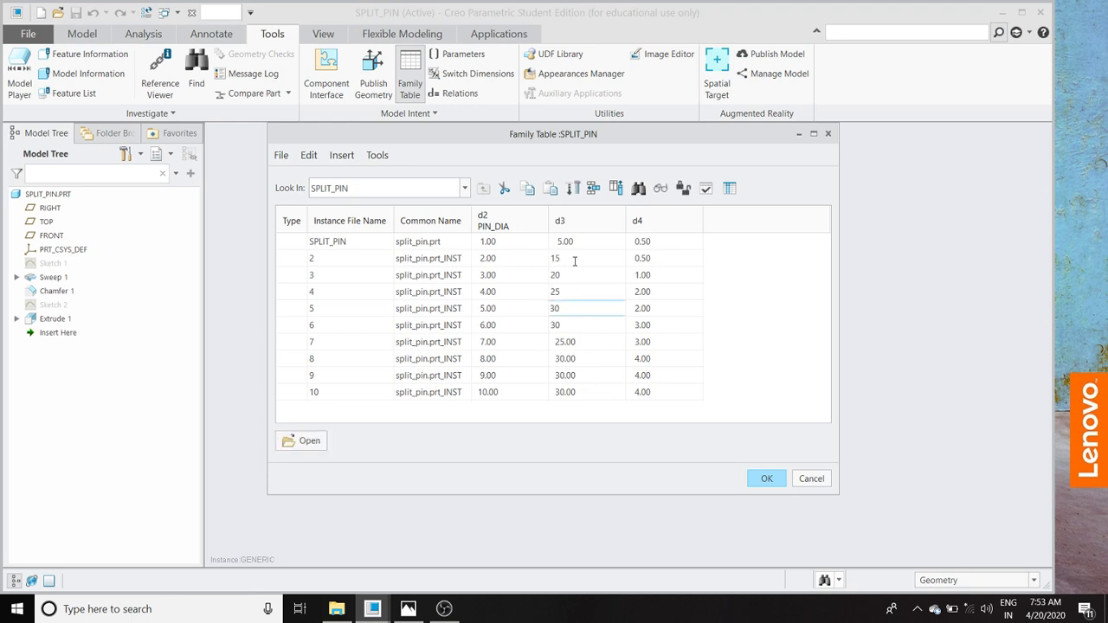
key(Return)
text(40)
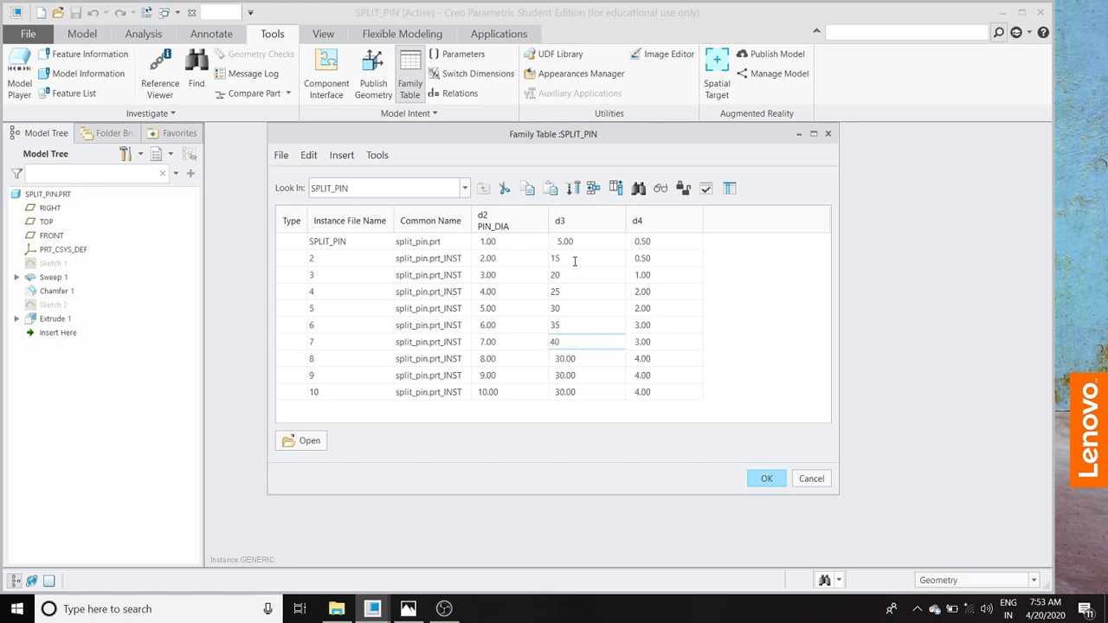
key(Return)
text(45)
key(Return)
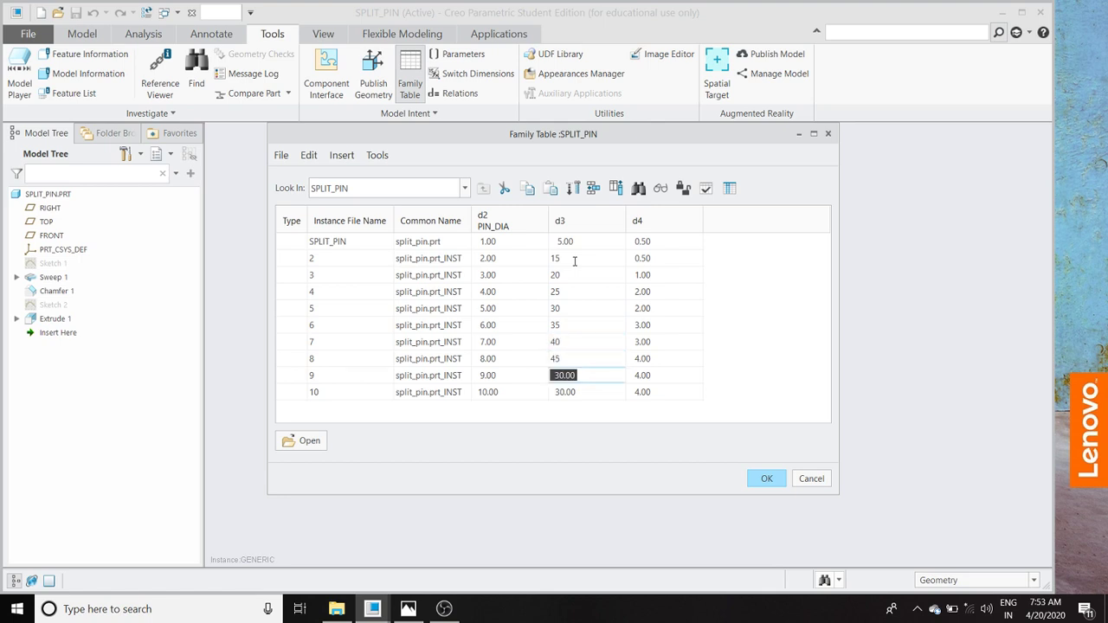
text(50)
key(Return)
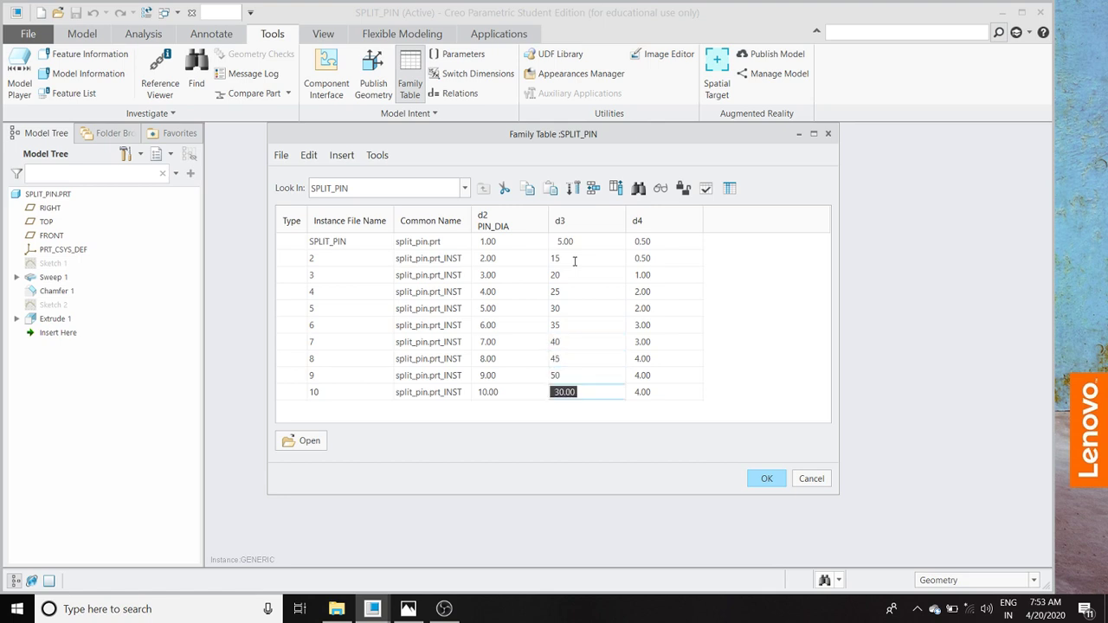
text(55)
Verify all family table instances of the split pin and close the verification
click(705, 188)
click(512, 427)
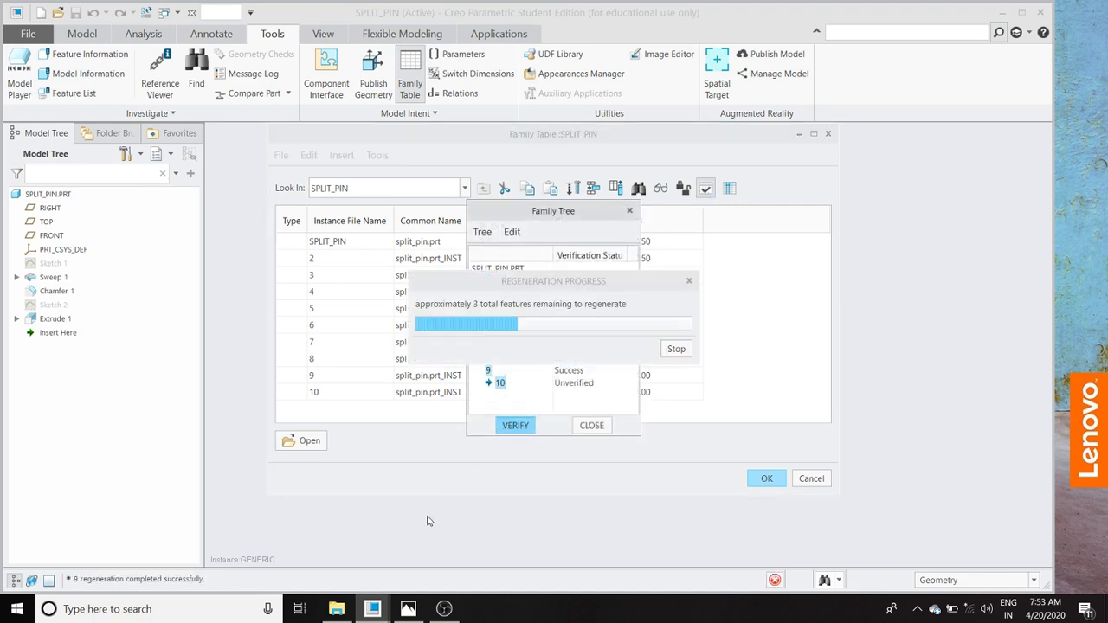
click(609, 429)
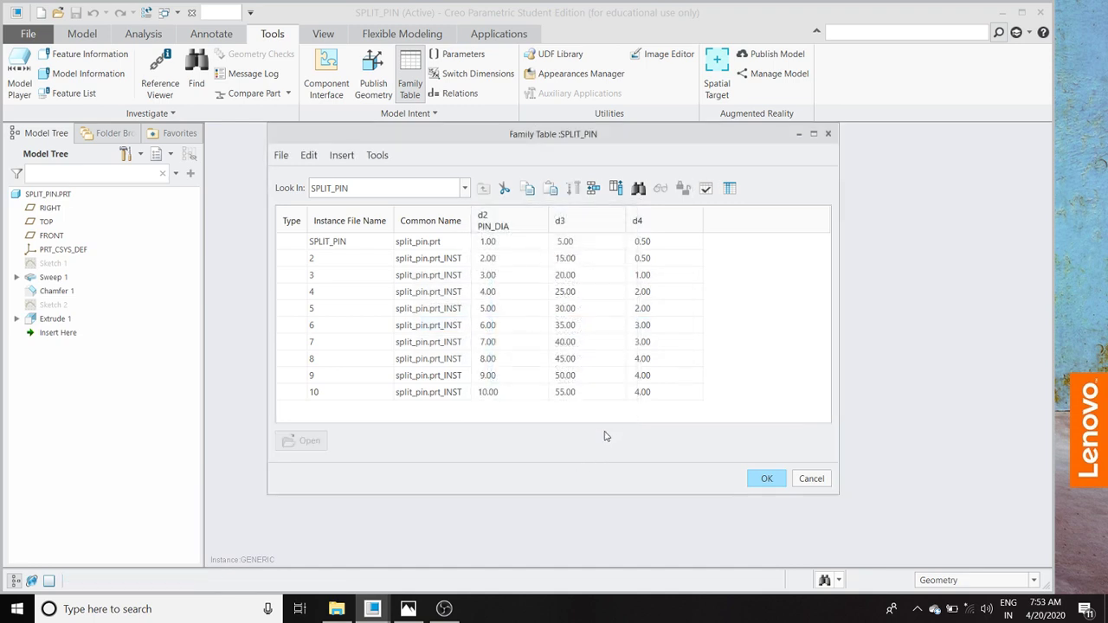
Open instance 5 of the split pin from the family table and inspect its geometry
click(313, 309)
click(305, 440)
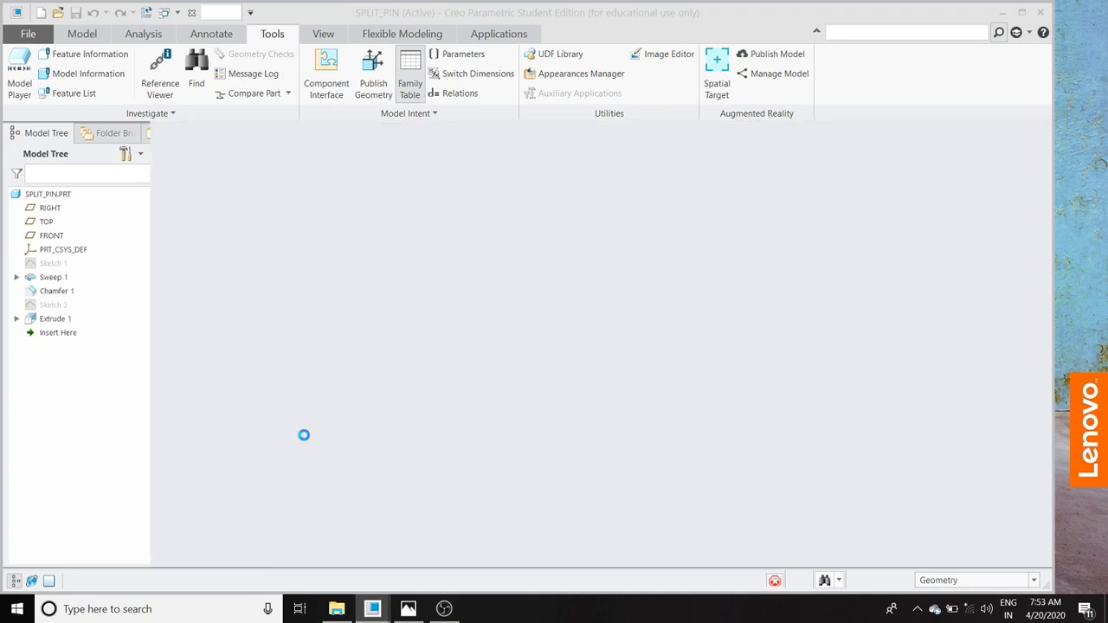
mouse_move(482, 406)
middle_down()
mouse_move(494, 393)
mouse_move(453, 420)
mouse_move(408, 477)
mouse_move(420, 441)
mouse_move(414, 459)
middle_up()
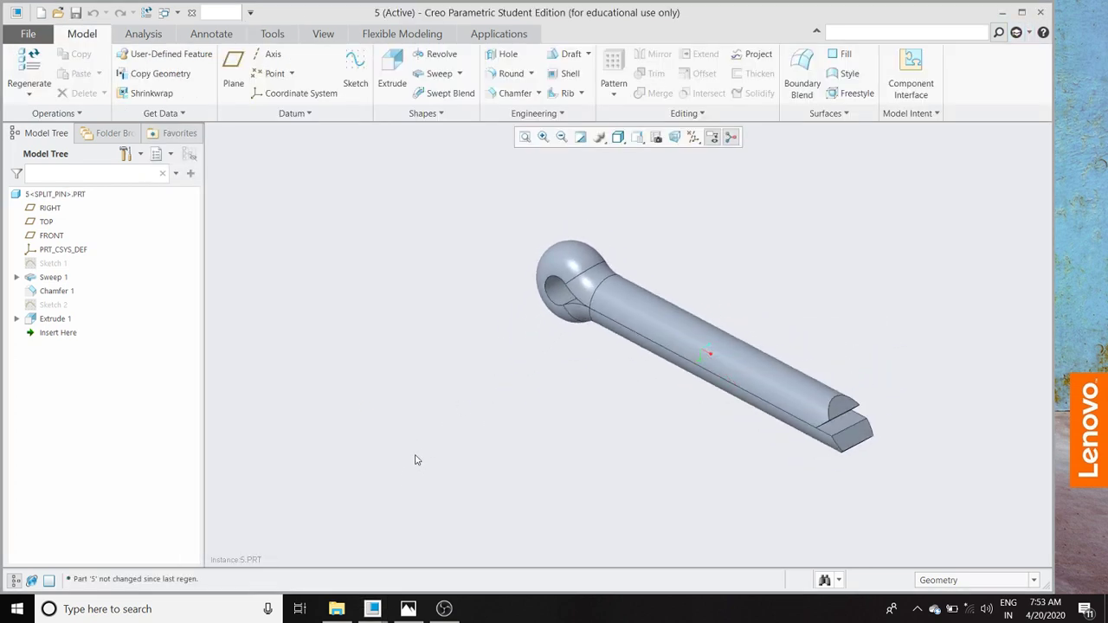
Measure the diameter of the cylindrical shank surface on instance 5 and close the measurement
click(162, 37)
click(416, 78)
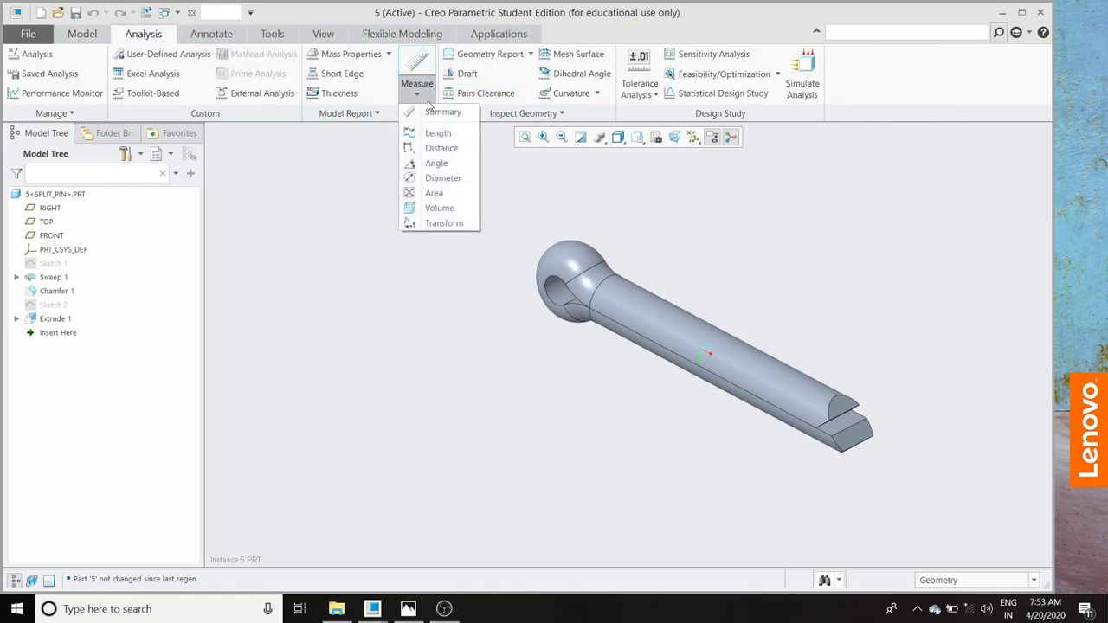
click(443, 177)
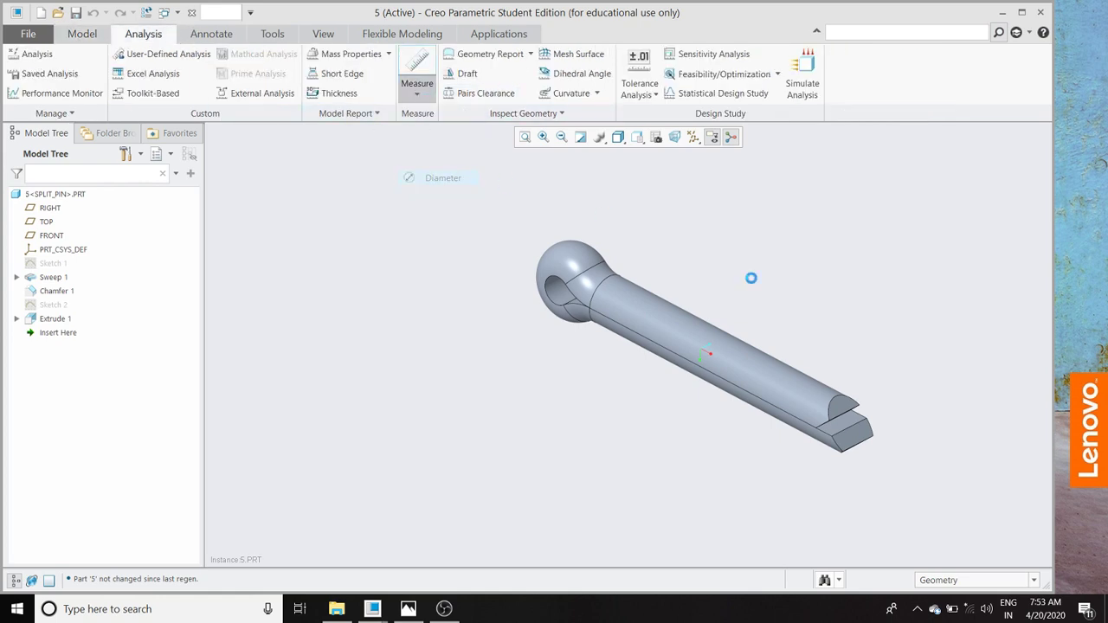
click(799, 401)
middle_drag(700, 475, 708, 454)
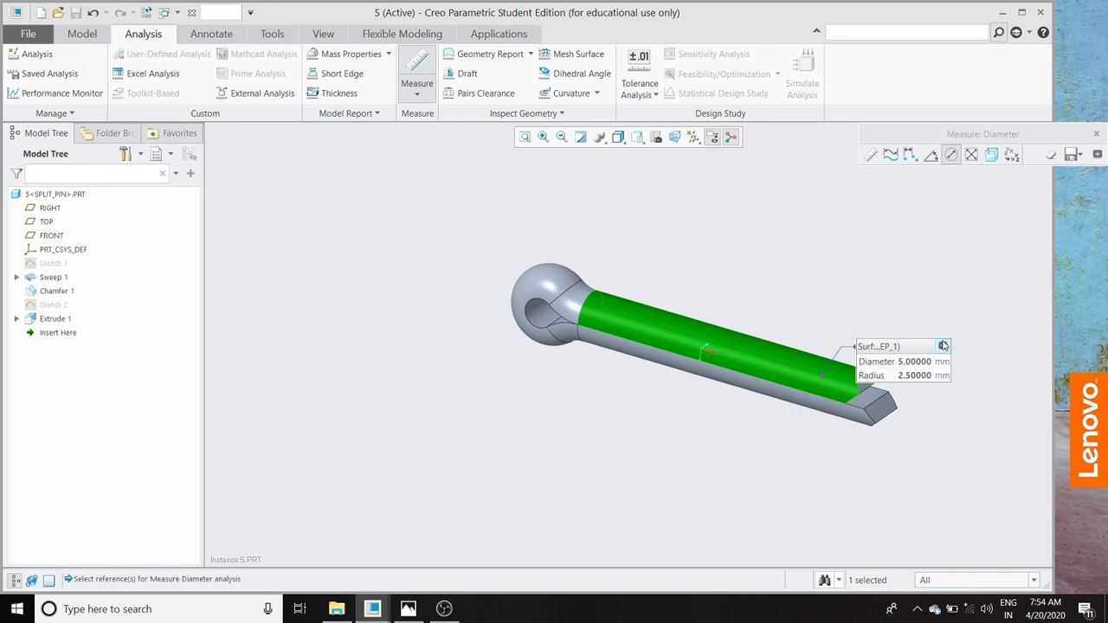
middle_drag(512, 390, 485, 312)
click(1096, 133)
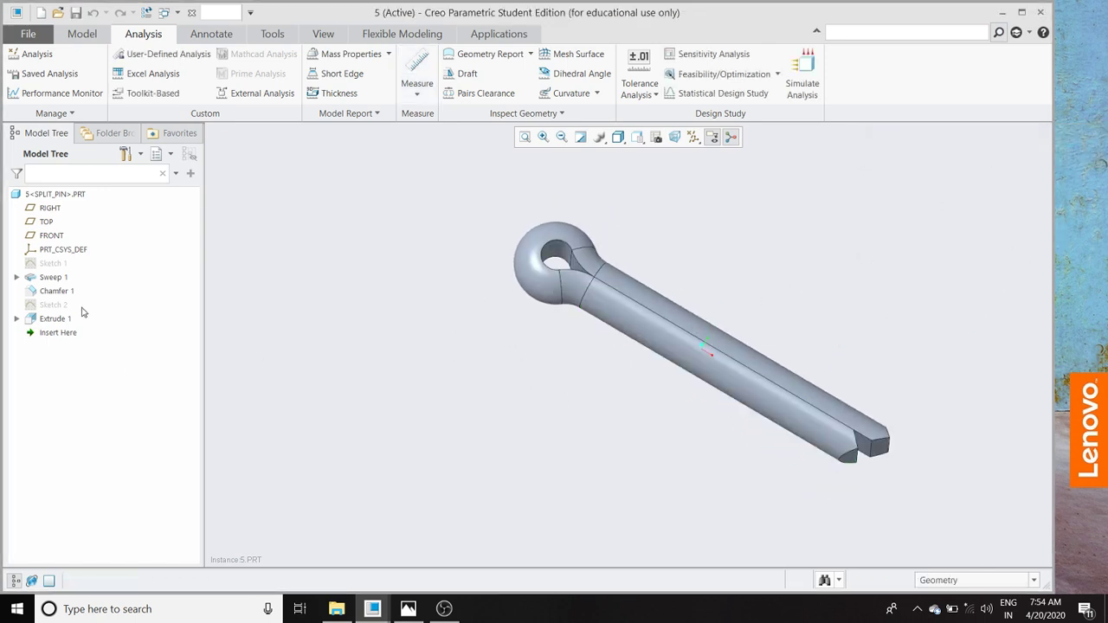
Display the dimensions of Sketch 1 in instance 5 and orient the model to the FRONT view
click(45, 264)
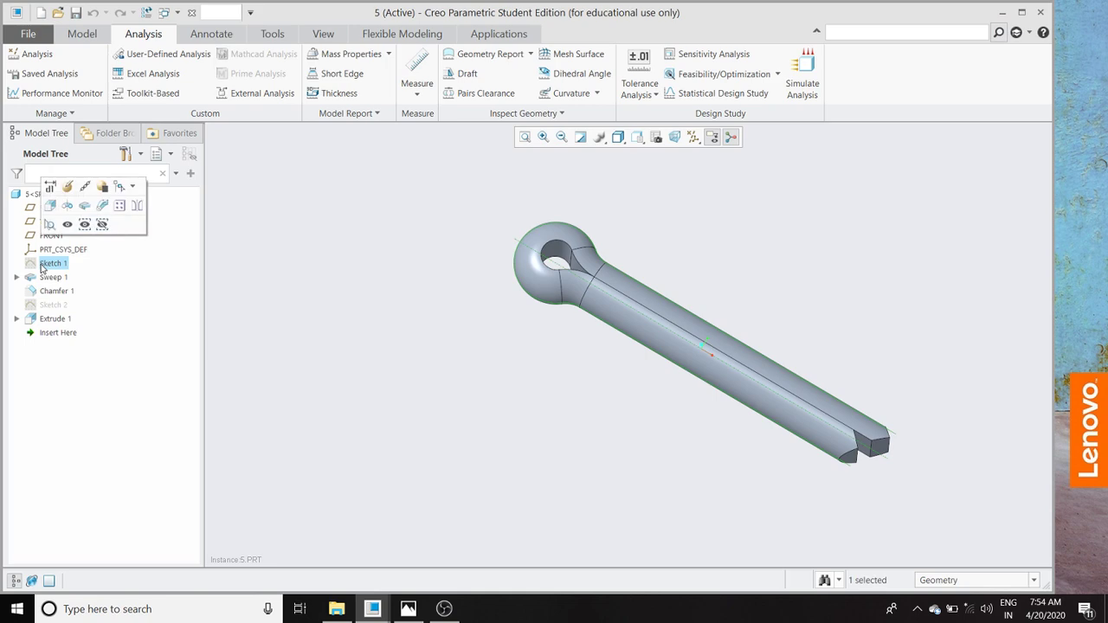
click(67, 188)
mouse_move(359, 260)
middle_down()
mouse_move(398, 302)
mouse_move(370, 275)
mouse_move(574, 208)
mouse_move(450, 250)
mouse_move(444, 240)
mouse_move(471, 307)
middle_up()
click(640, 137)
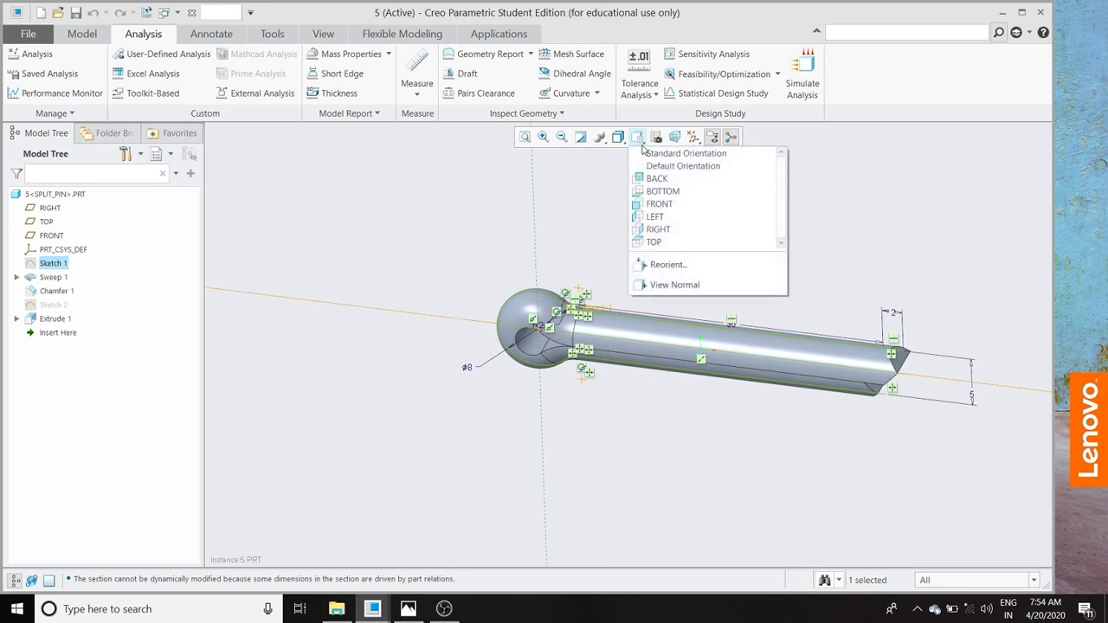
click(655, 206)
Examine the sketch dimensions along instance 5's shank, end and head, and close the instance
scroll(628, 361, down, 5)
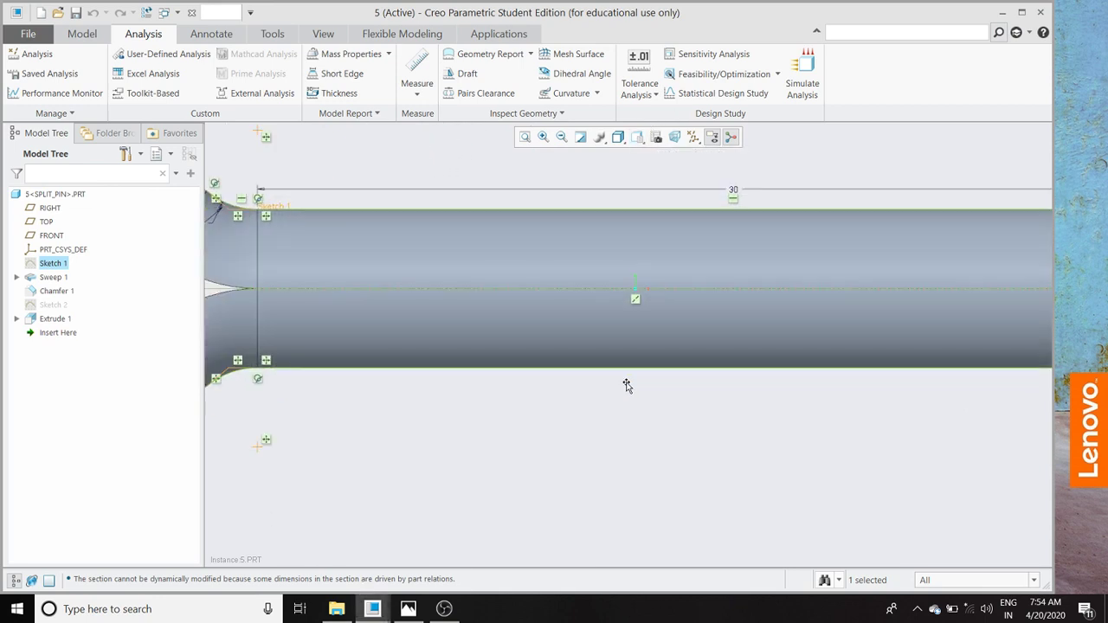
scroll(671, 346, up, 3)
scroll(727, 258, up, 2)
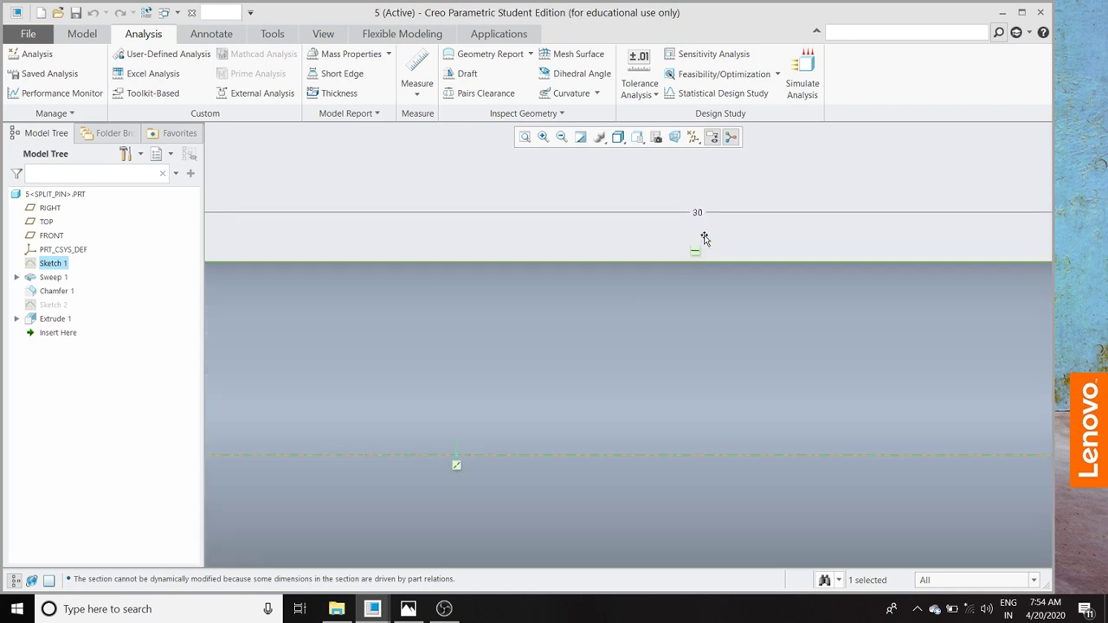
scroll(685, 241, down, 5)
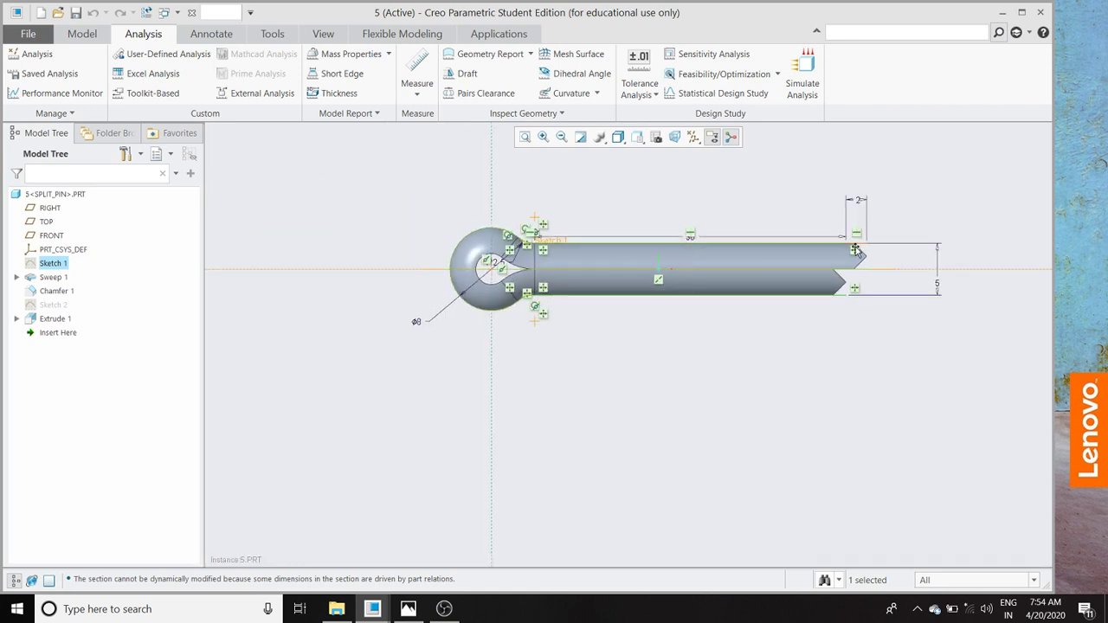
scroll(853, 241, up, 1)
scroll(426, 256, up, 3)
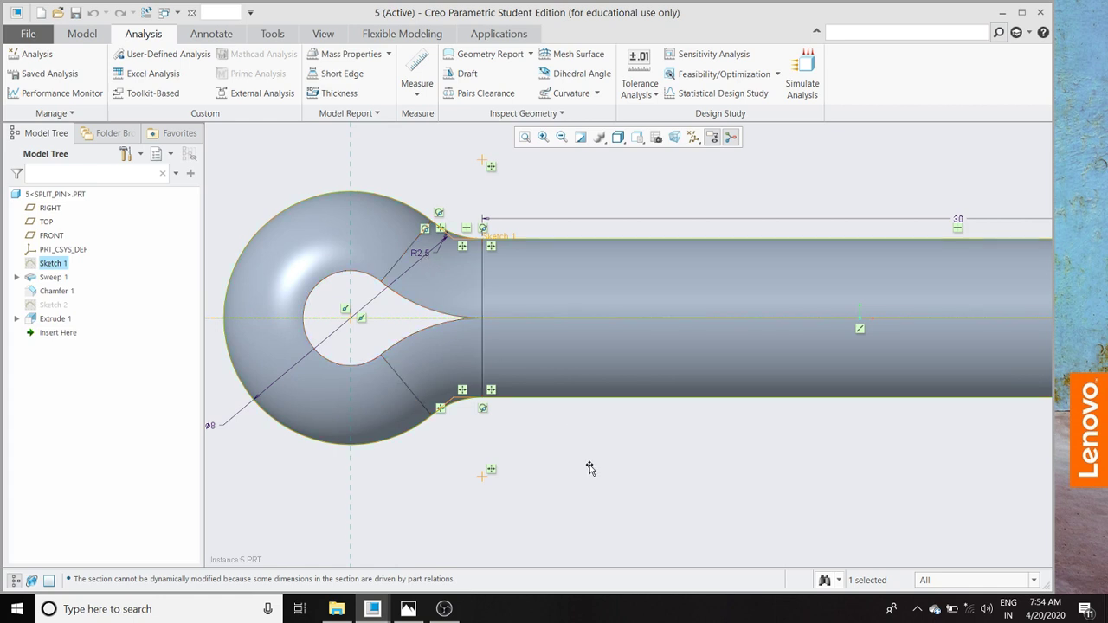
scroll(591, 468, down, 4)
middle_drag(593, 438, 562, 470)
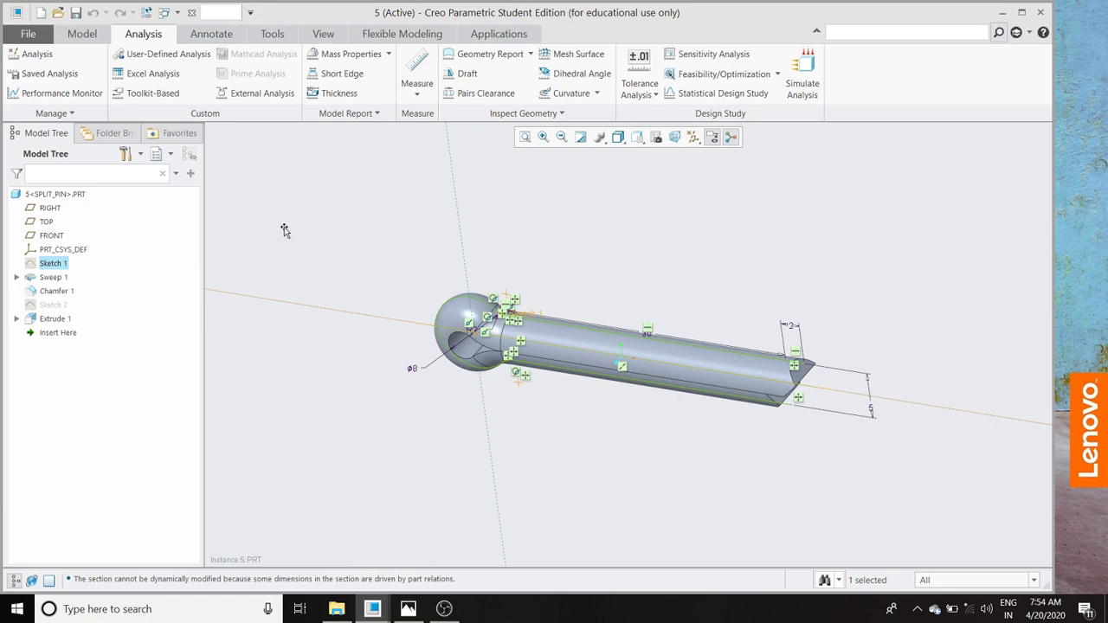
click(191, 12)
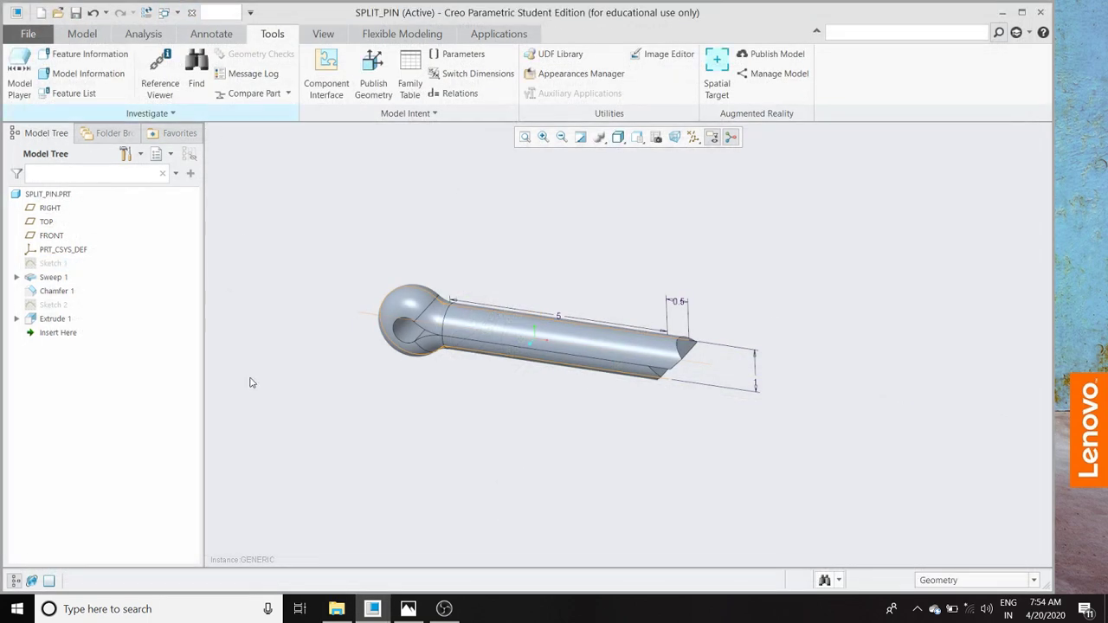
Save the generic SPLIT_PIN part and delete all of its old versions
click(26, 33)
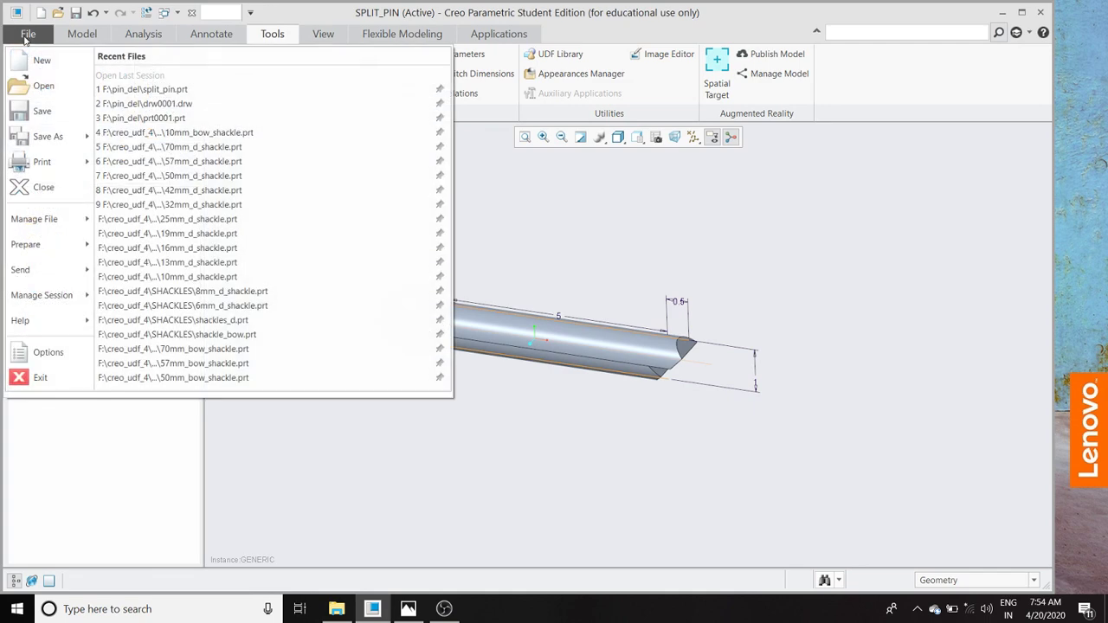
click(48, 122)
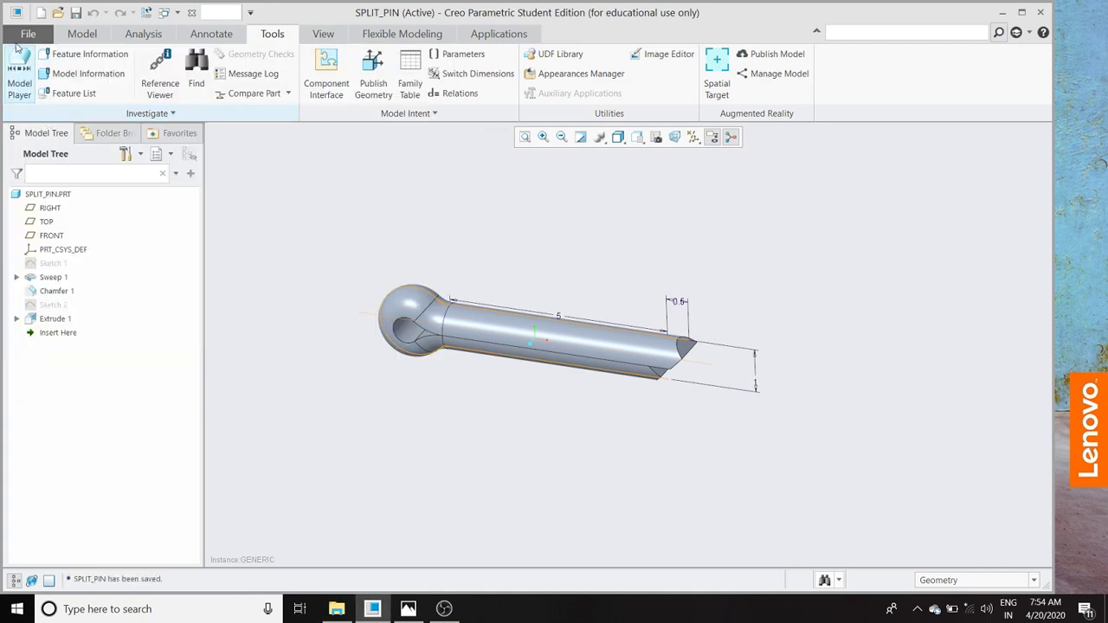
click(28, 33)
mouse_move(34, 218)
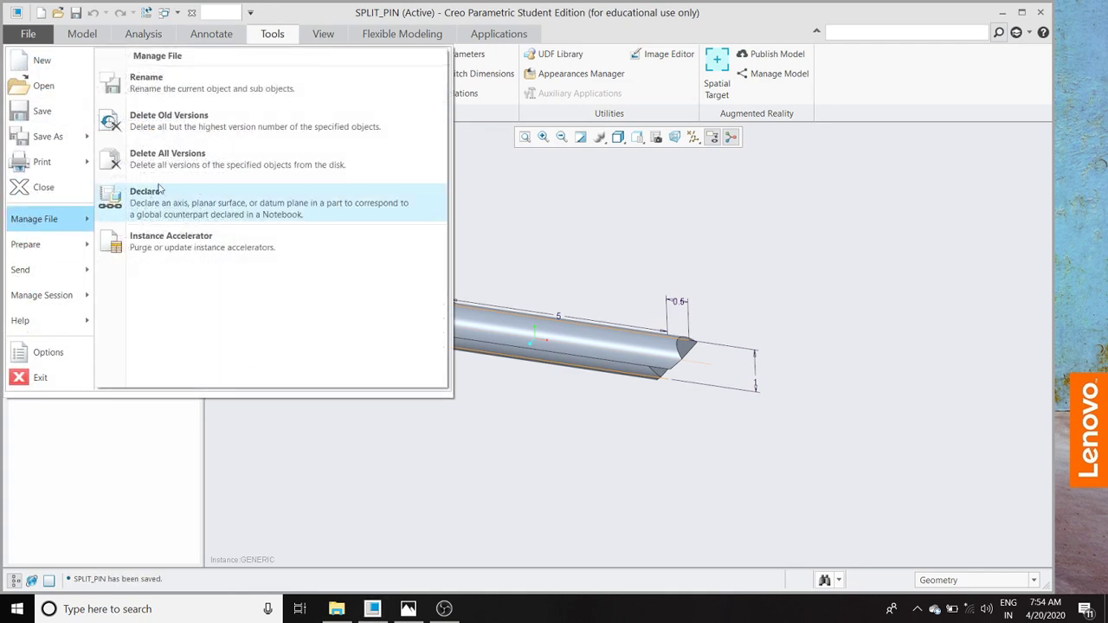
click(212, 128)
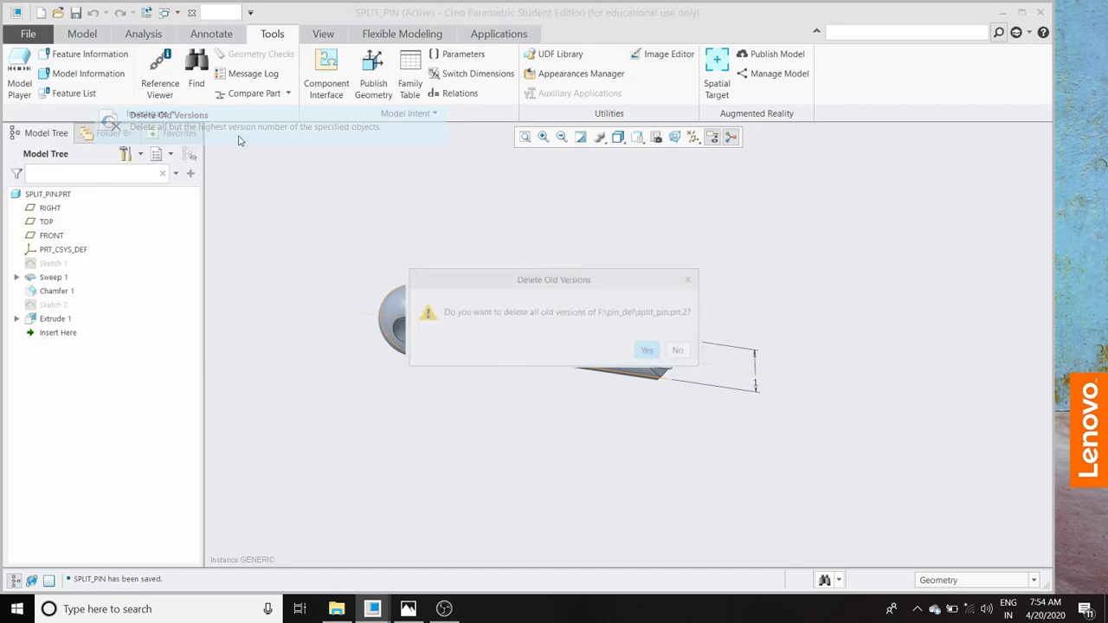
click(651, 350)
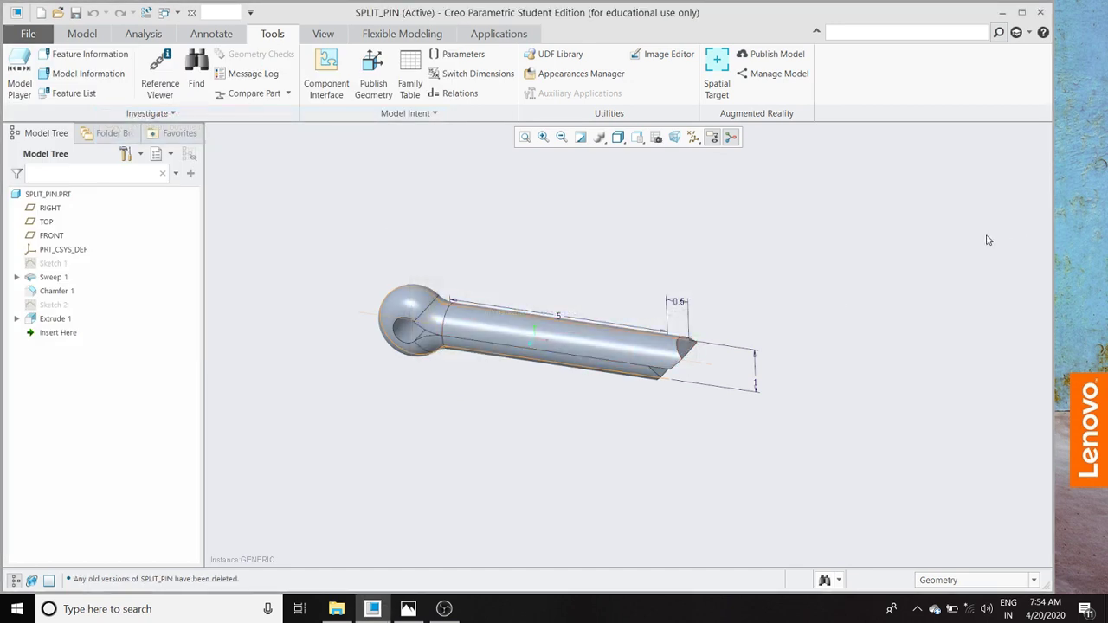
Repaint the view to clear the displayed dimensions and close the generic split pin part
click(580, 137)
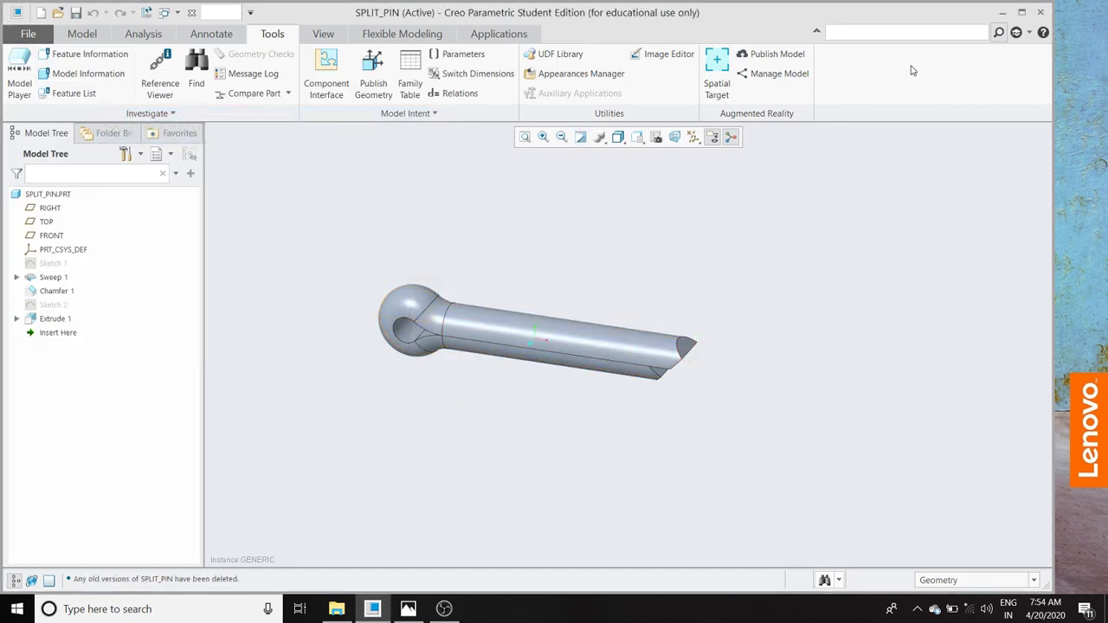
click(191, 12)
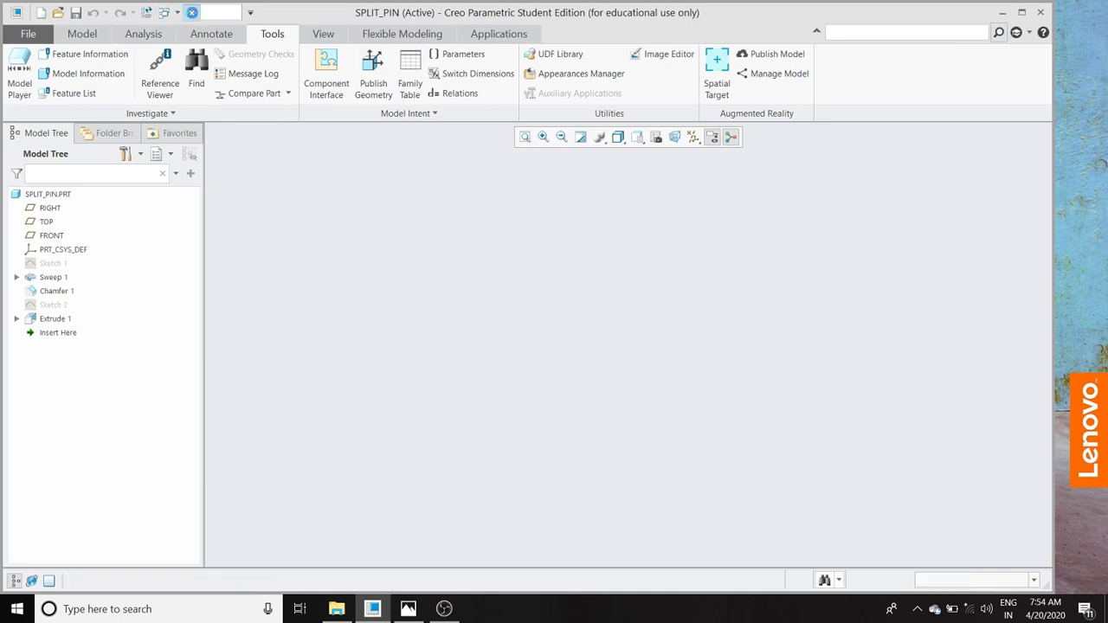